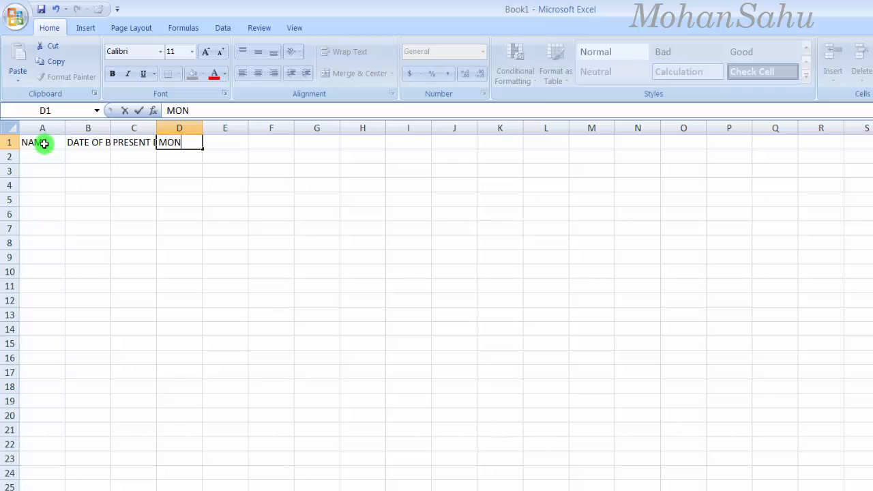
- Complete the header row with MONTH in D1, DAY in E1 and AGE in F1
key(Tab)
text(A)
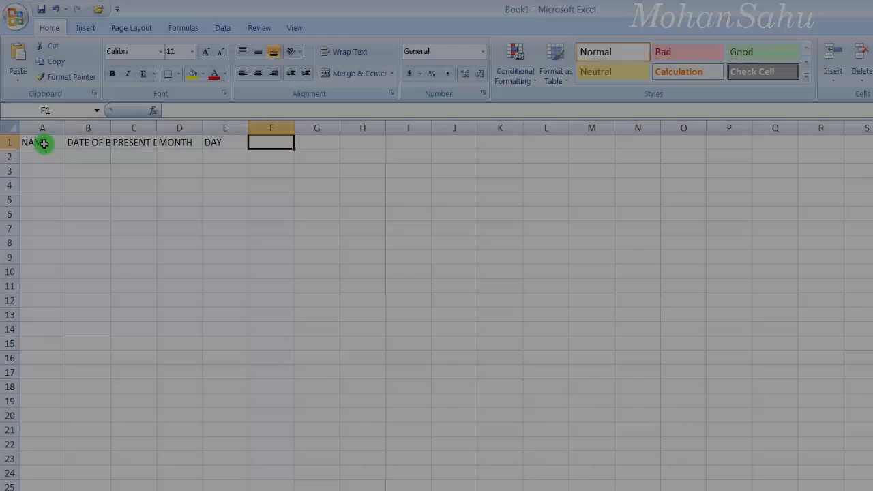
text(AGE)
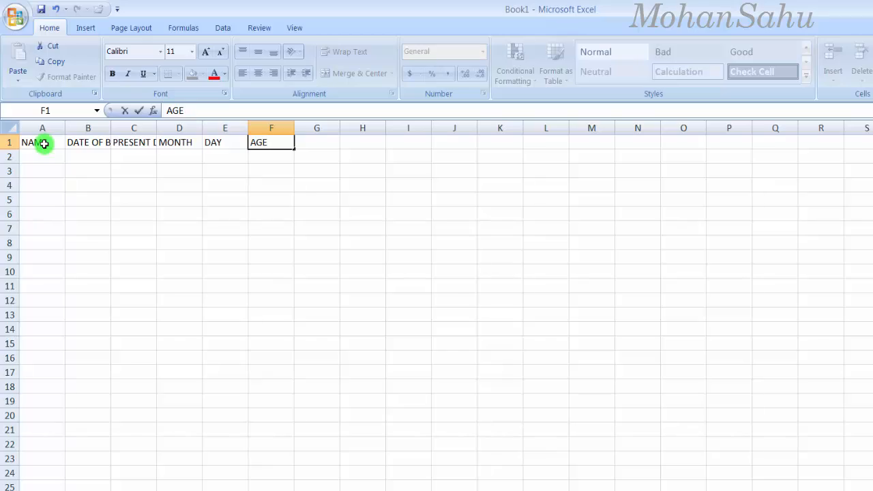
key(Return)
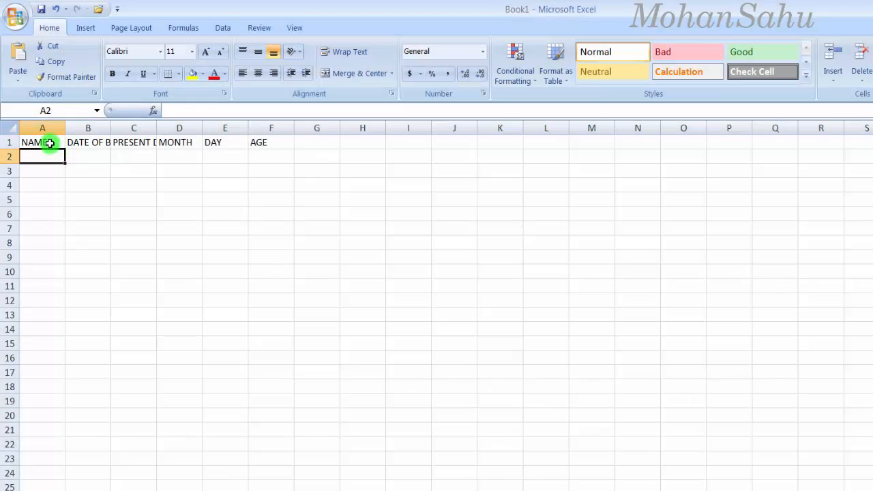
- AutoFit the widths of the DATE OF BIRTH and PRESENT DATE columns to their headings
click(50, 142)
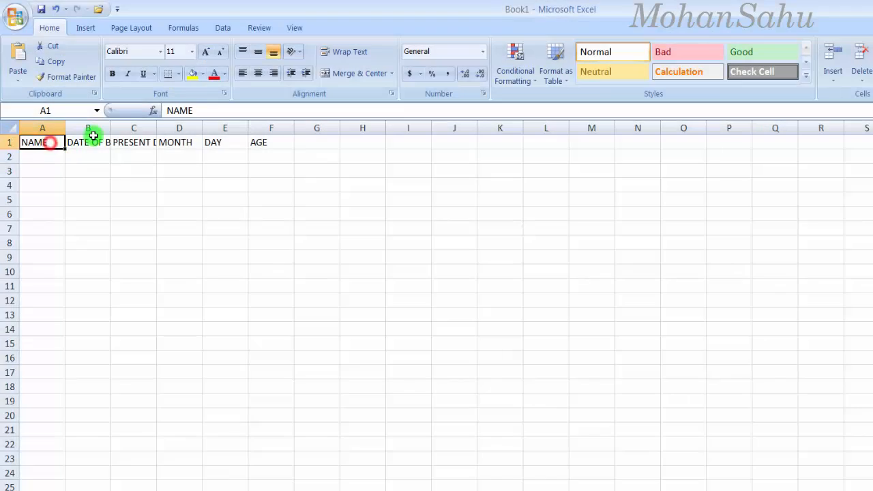
click(85, 142)
click(41, 157)
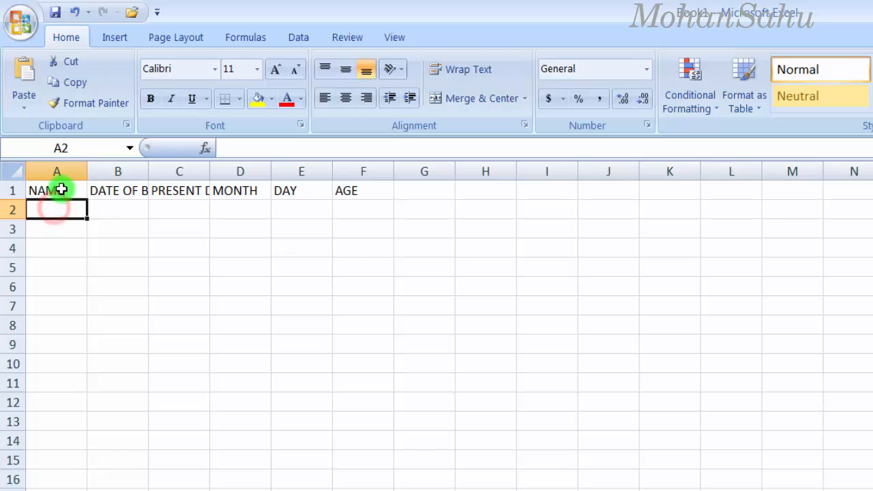
click(61, 189)
click(112, 191)
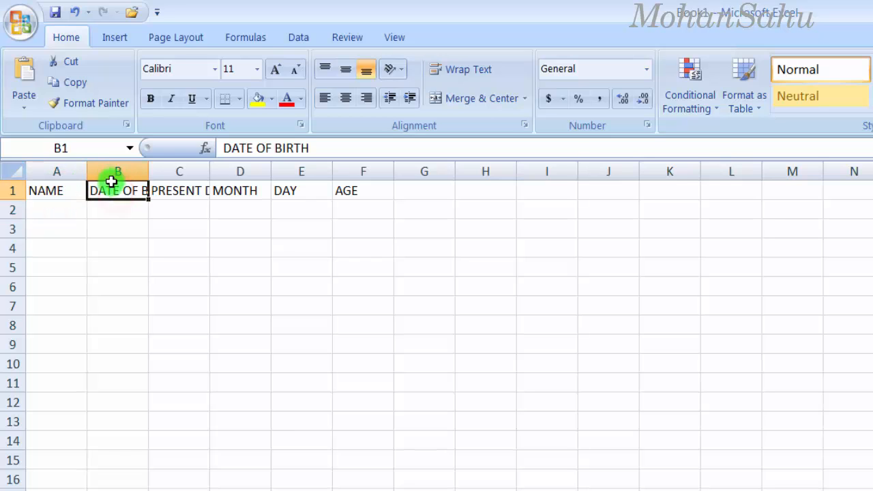
double_click(151, 170)
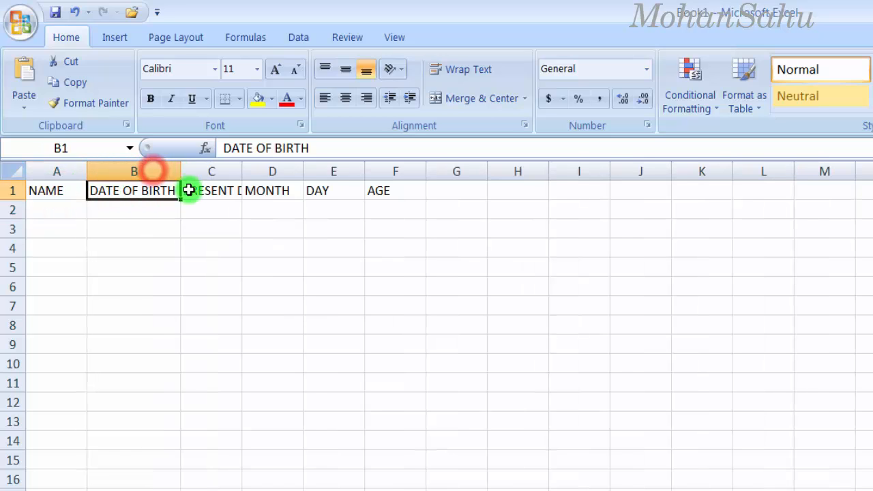
double_click(242, 171)
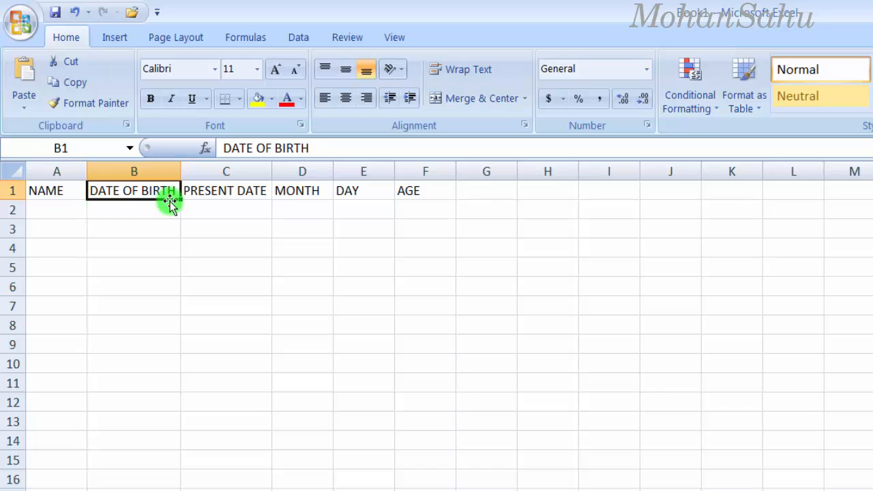
click(231, 199)
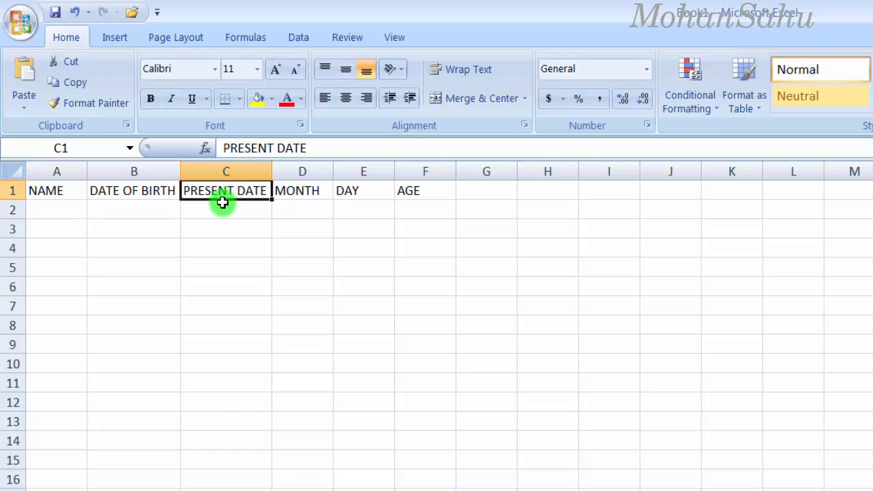
click(220, 203)
click(225, 193)
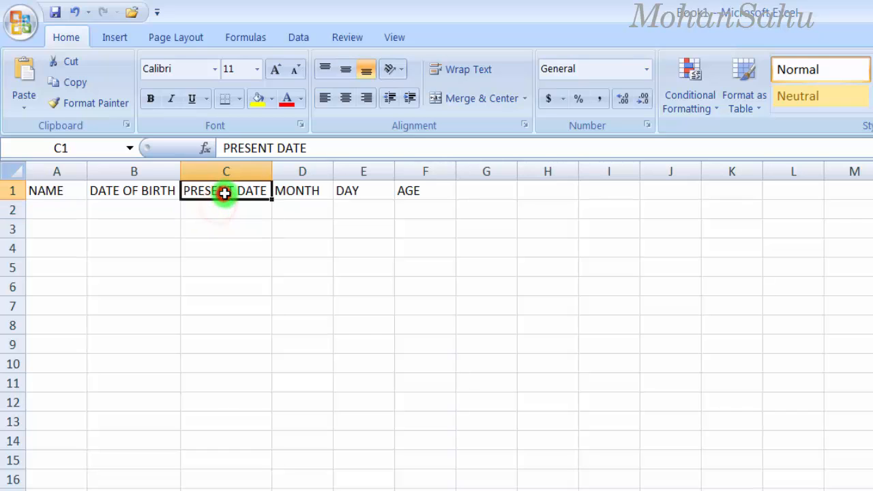
click(313, 190)
click(345, 189)
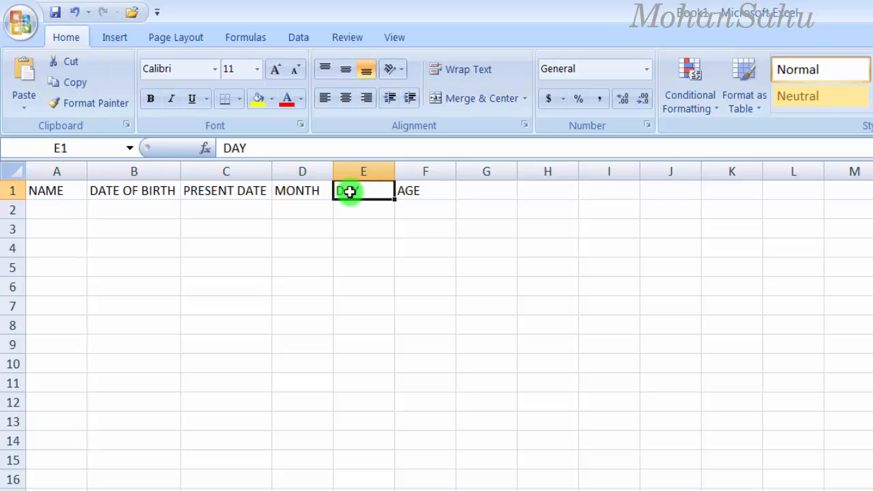
click(416, 196)
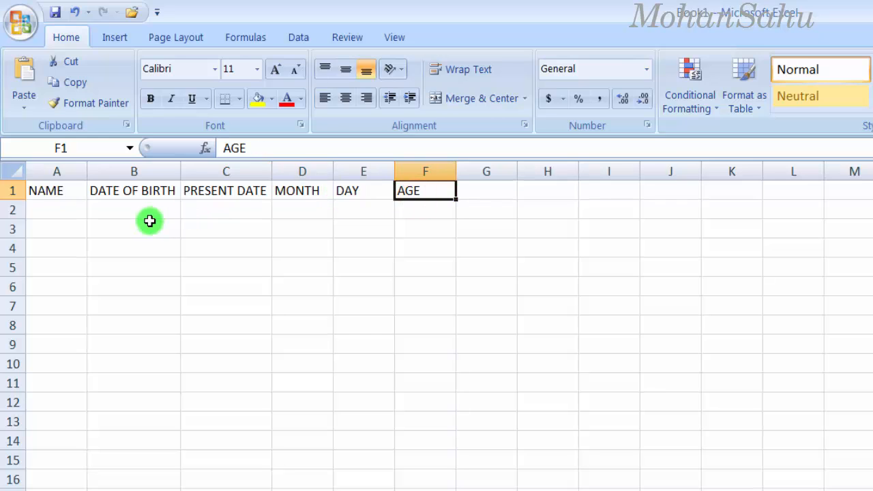
- Make the whole header row 1 bold and set its font size to 12
drag(38, 190, 621, 180)
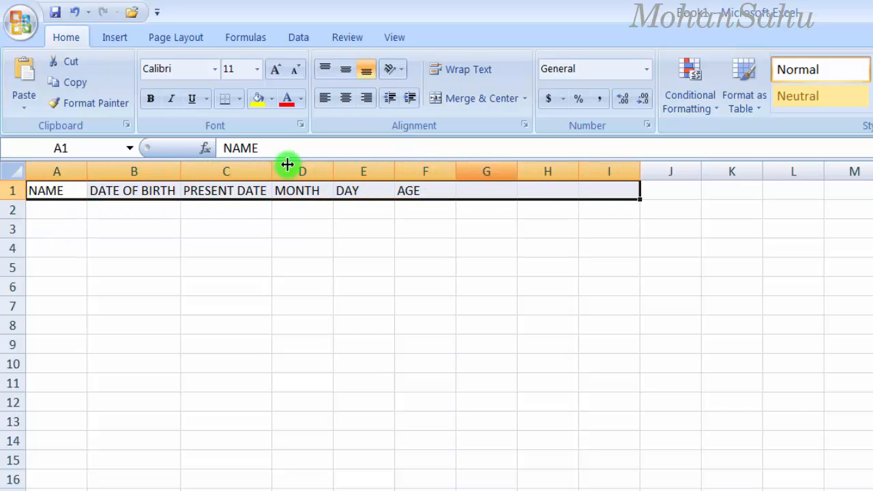
click(12, 196)
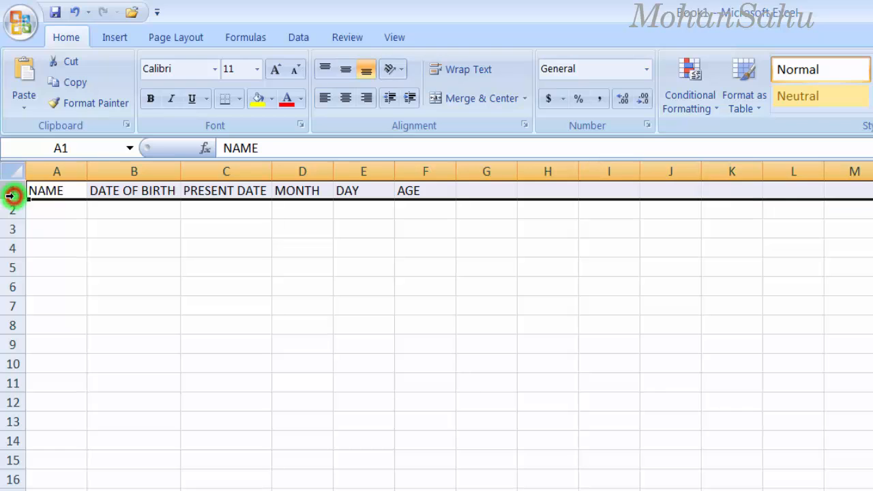
click(150, 99)
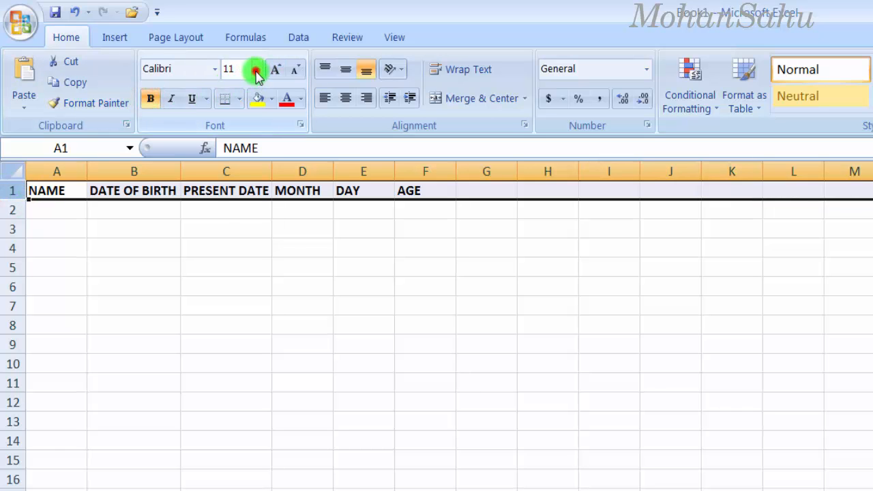
click(257, 69)
click(229, 158)
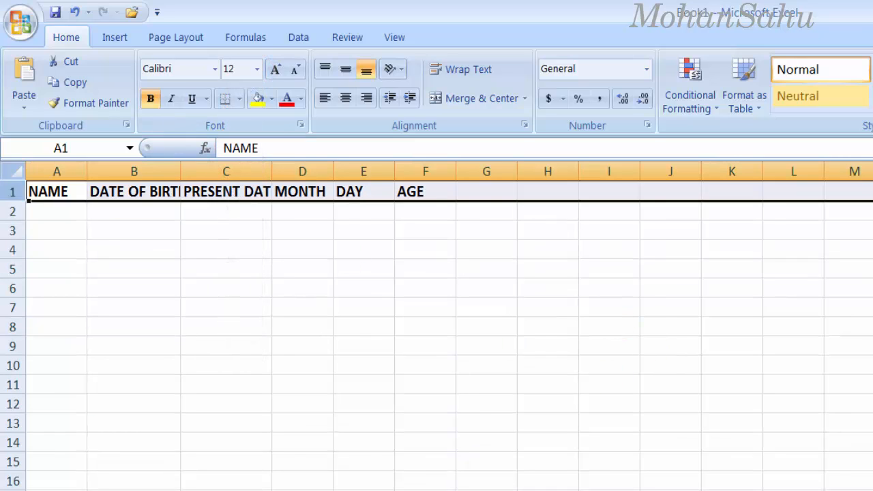
- AutoFit all column widths to the enlarged headings in row 1
scroll(675, 453, up, 3)
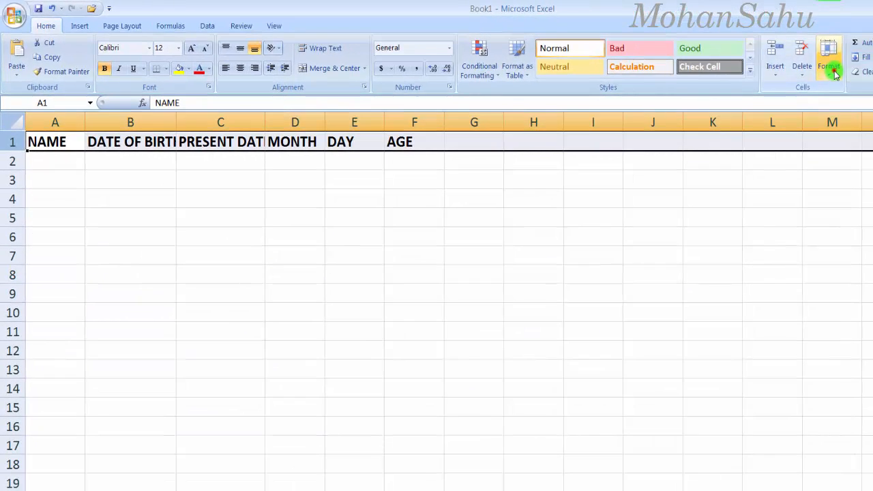
click(834, 71)
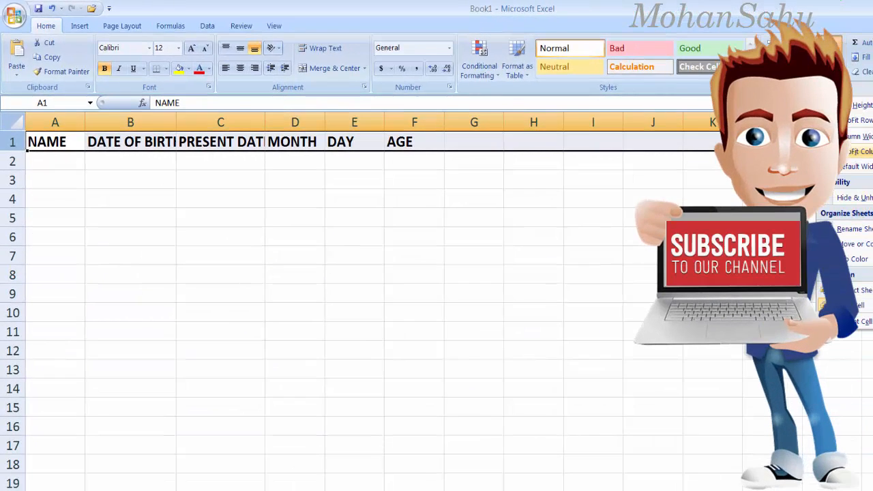
click(861, 151)
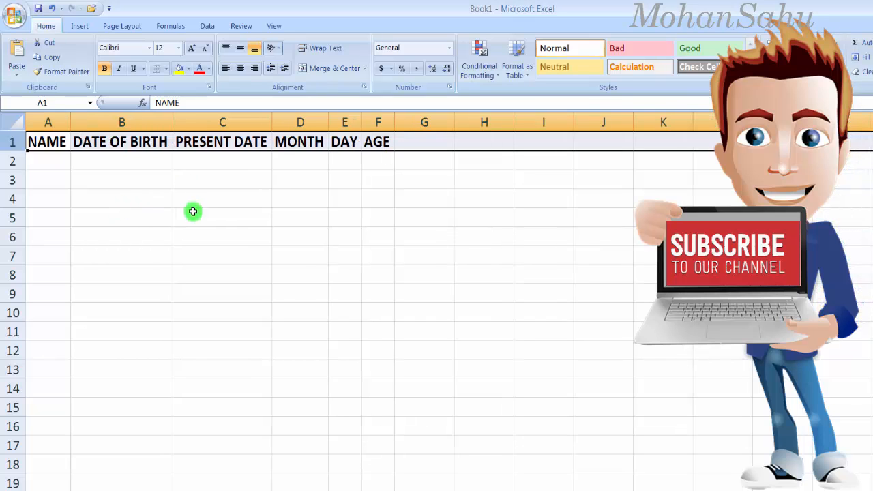
- Enter the five people's first names down the NAME column in A2:A6
click(51, 161)
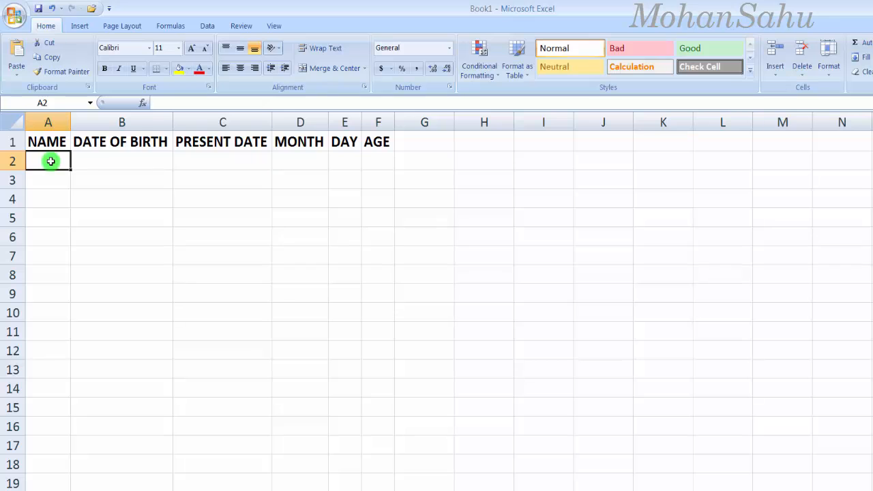
text(RAJESH)
key(Return)
text(SURESH)
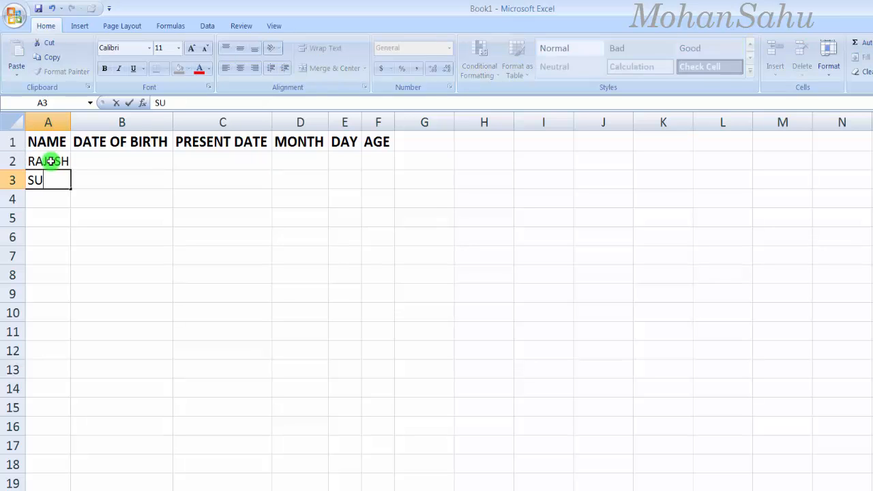
key(Return)
key(Up)
key(F2)
key(Return)
text(MAHESH)
key(Return)
text(LOKESH)
key(Return)
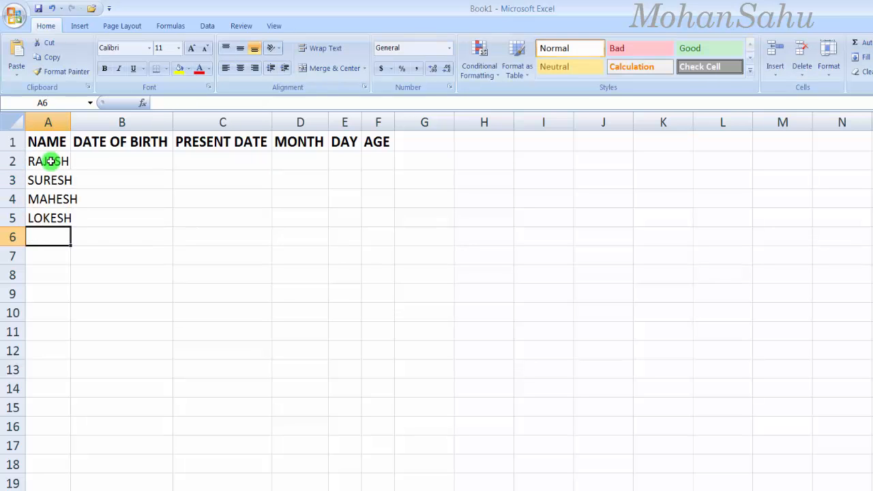
text(MUKESH)
key(Return)
- Enter a date of birth in day/month/year form in cell B2
key(ctrl+Home)
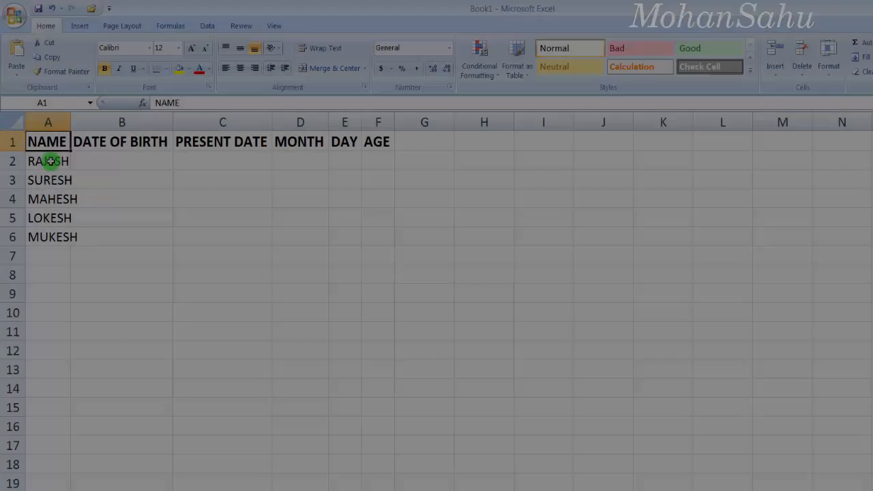
key(Right)
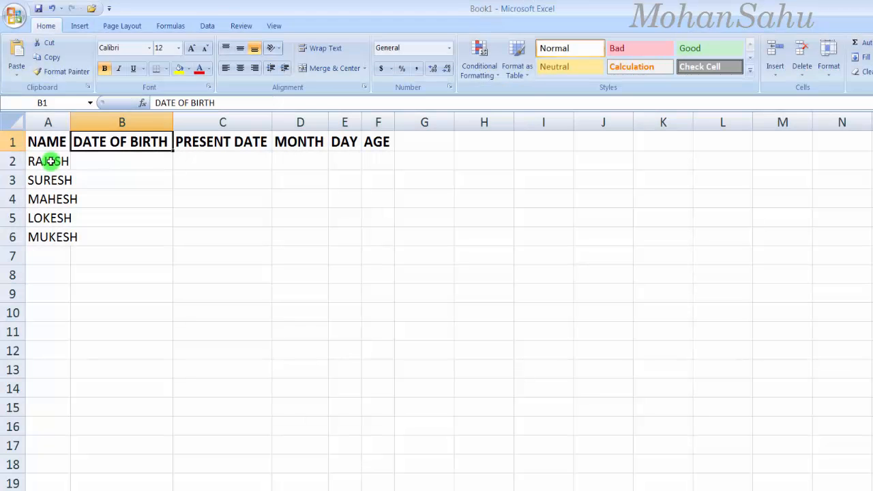
key(Down)
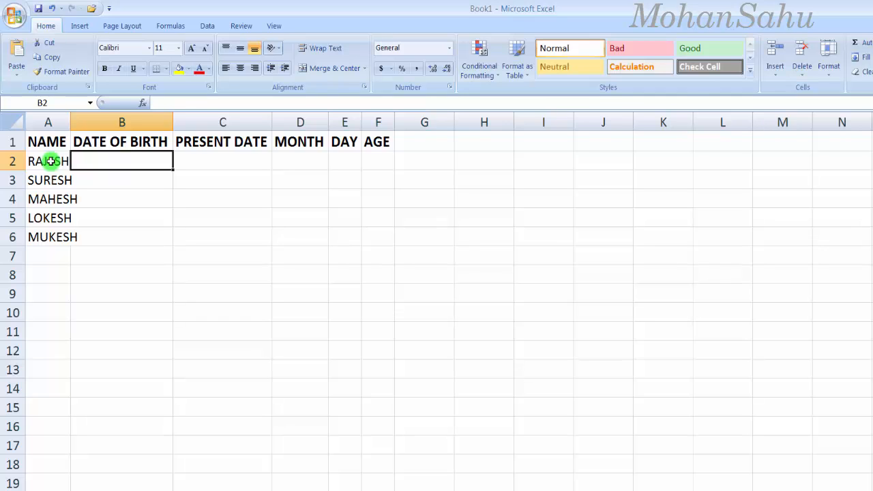
text(16/06/1987)
key(Return)
- Move the date of birth from B2 to B5 by cutting and pasting it
key(Up)
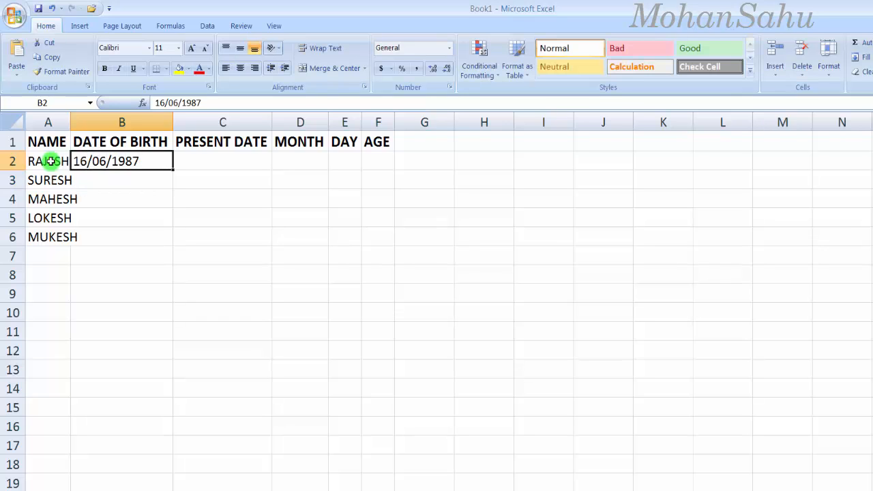
key(ctrl+x)
key(Down)
key(Down)
key(Down)
key(ctrl+v)
- Enter the dates of birth for the first three people in B2, B3 and B4
key(Up)
key(Up)
key(Up)
text(15)
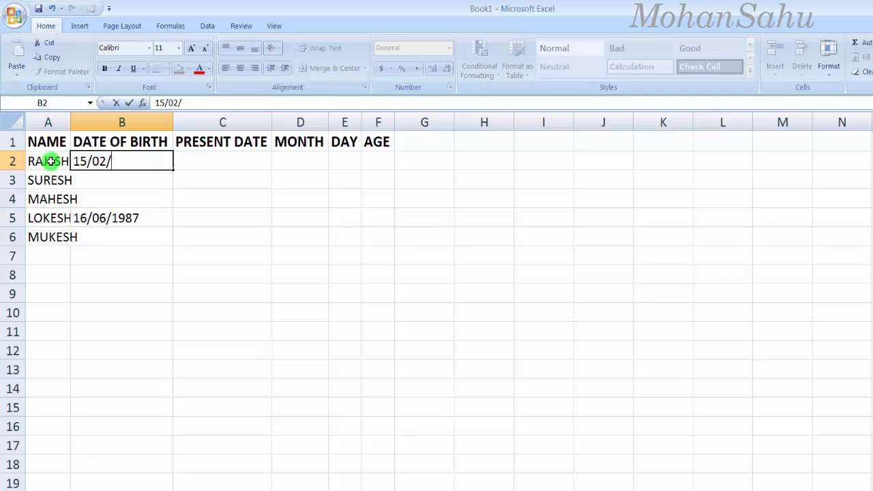
key(Return)
text(20/03/1996)
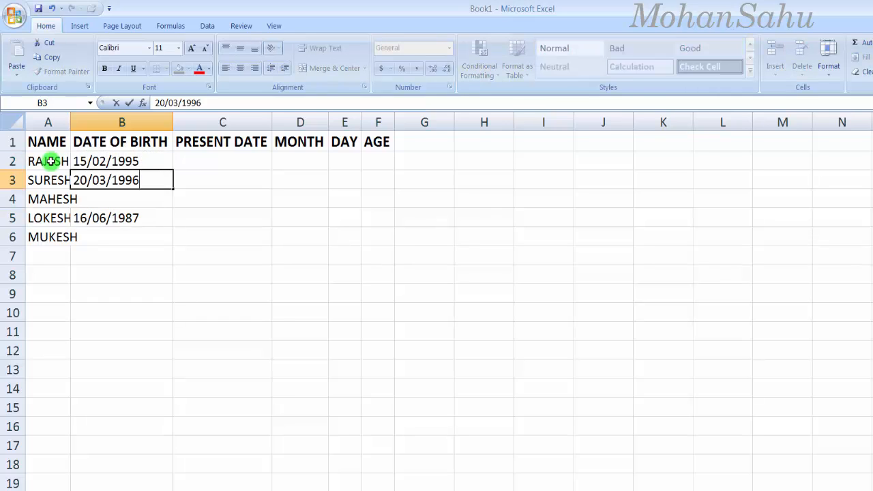
key(Return)
text(21/08/199)
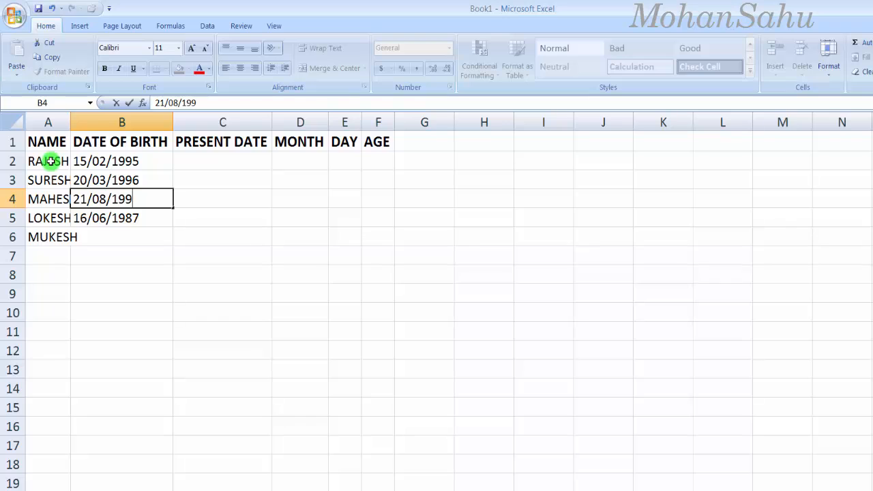
text(3)
key(Return)
- Enter the last person's date of birth in B6 and AutoFit column A to the names
key(Return)
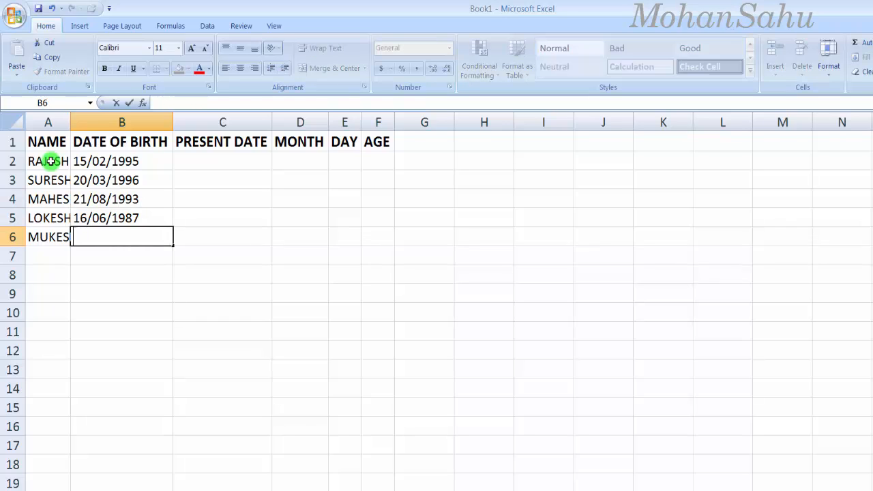
text(25/05/1)
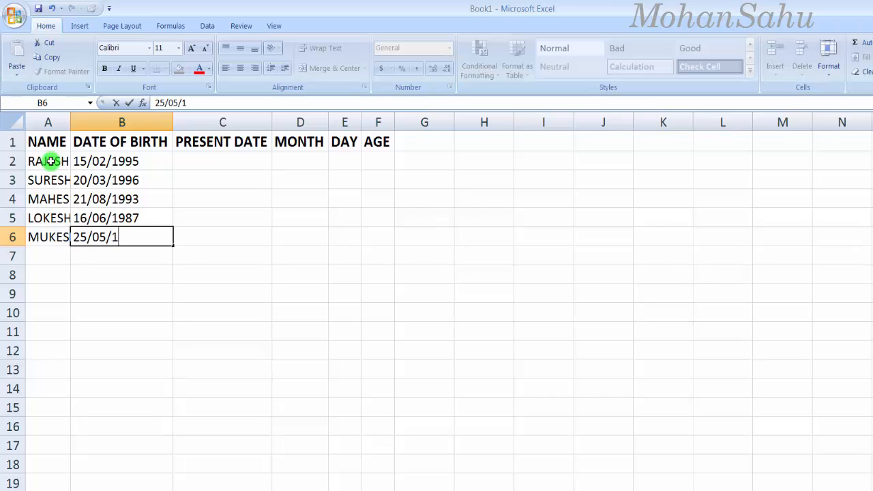
text(998)
key(Return)
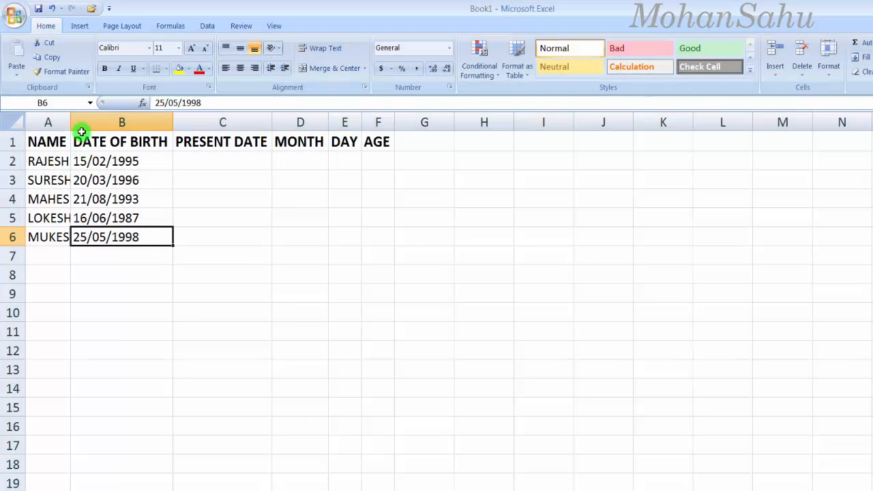
double_click(70, 122)
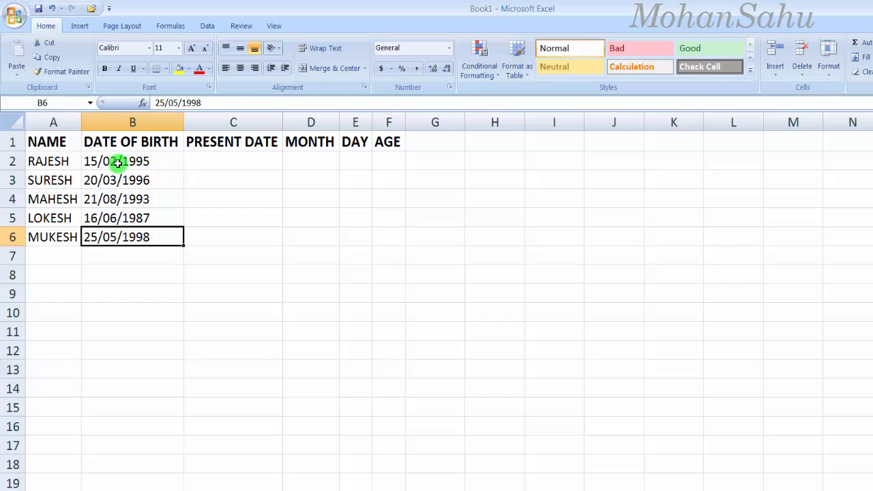
- Apply the Short Date number format to the dates of birth in B2:B6 and check individual cells
drag(117, 163, 109, 235)
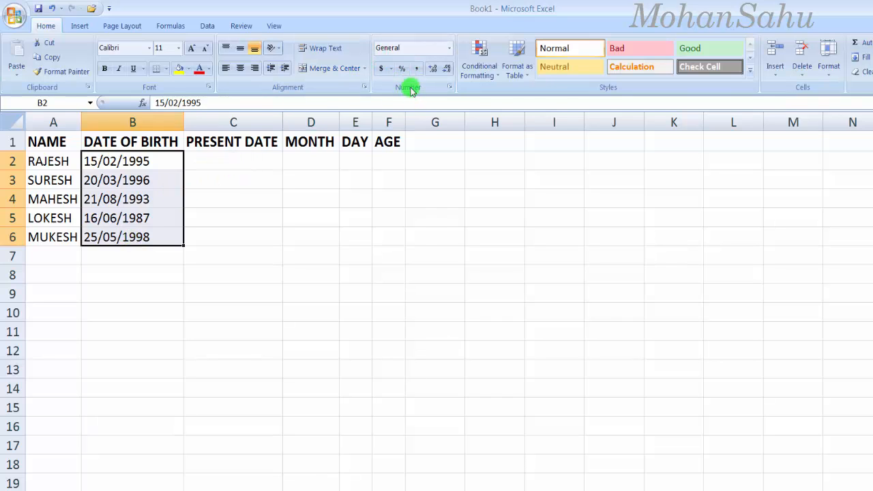
click(450, 50)
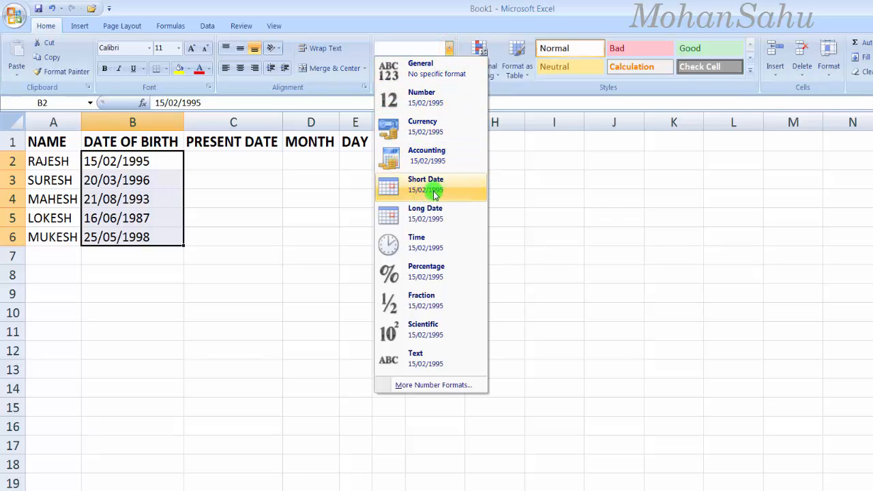
click(424, 188)
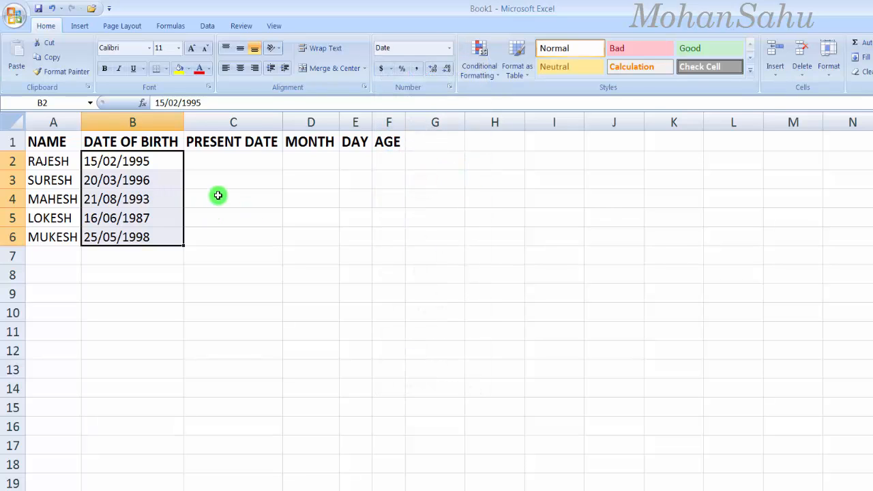
click(147, 220)
click(136, 180)
click(135, 162)
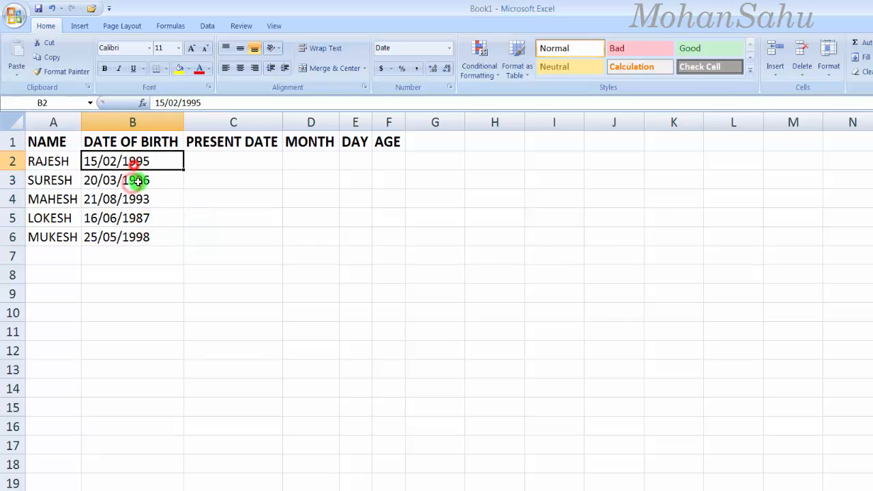
click(137, 183)
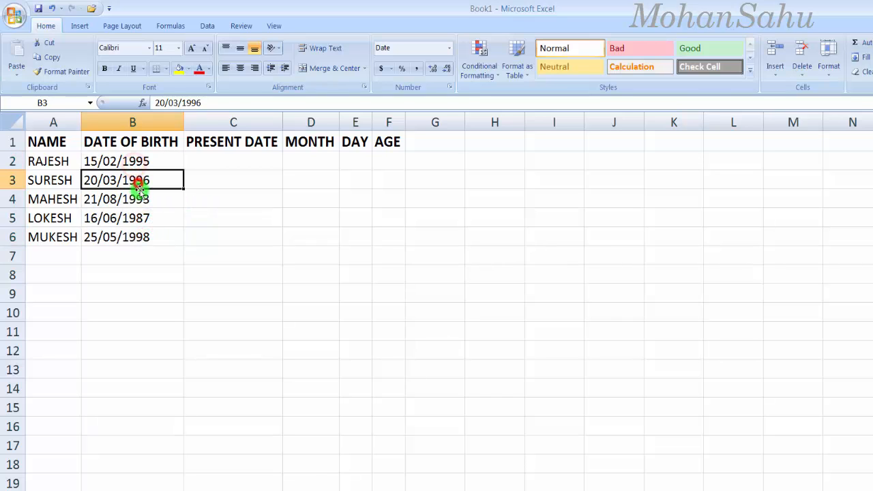
- Enter the formula =TODAY() in C2 as the first person's present date
click(242, 163)
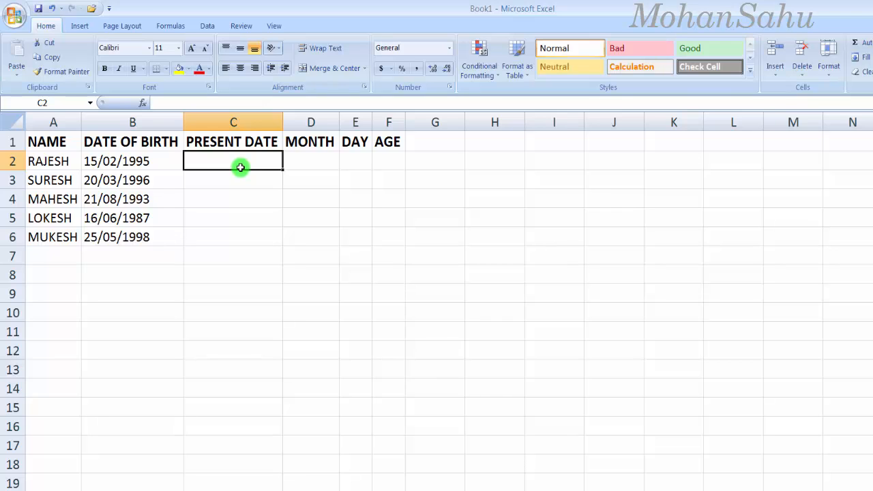
text(=TID)
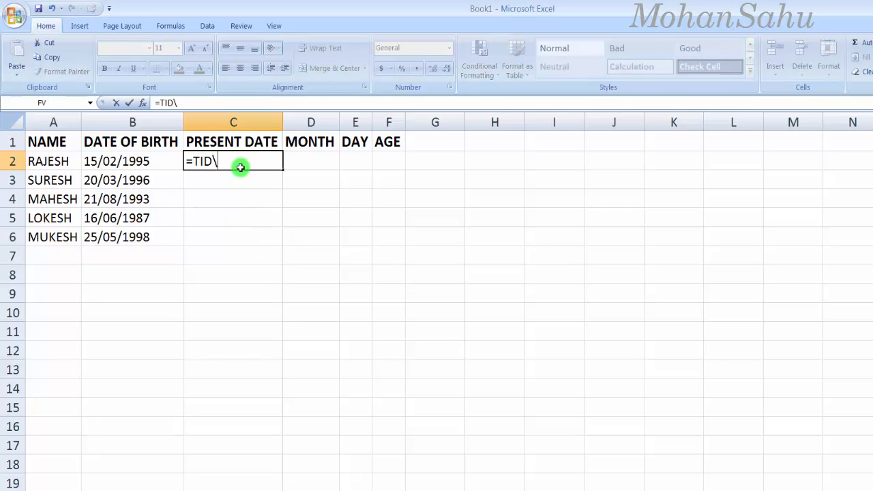
text(\)
key(BackSpace)
key(BackSpace)
key(BackSpace)
text(IDA)
key(BackSpace)
key(BackSpace)
key(BackSpace)
text(ODA)
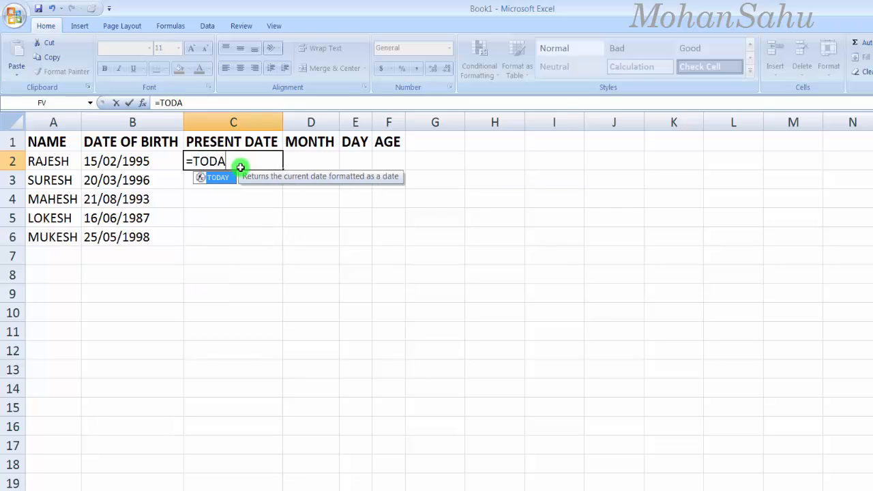
text(Y()
key(Return)
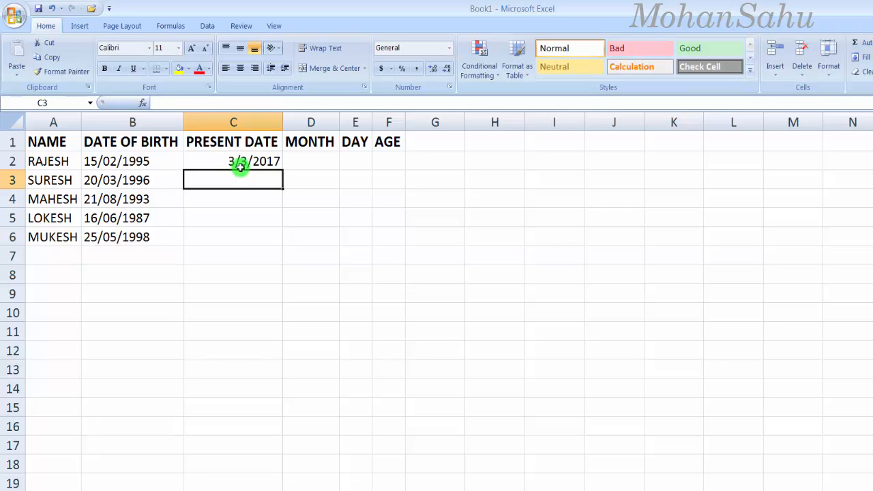
- Fill the present date formula from C2 down to C6
click(240, 164)
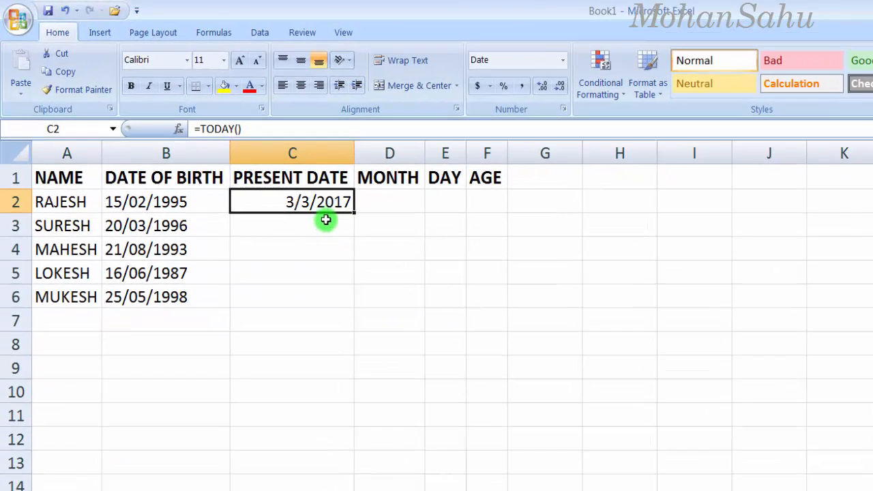
drag(351, 211, 343, 297)
click(380, 243)
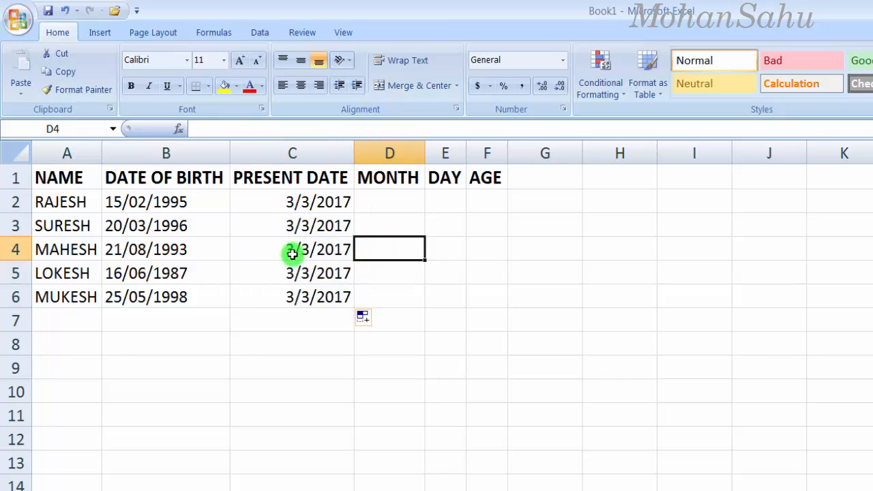
- Try to get the first person's birth month in D2 with the formula =TEXT(B2,"MMMM")
click(387, 199)
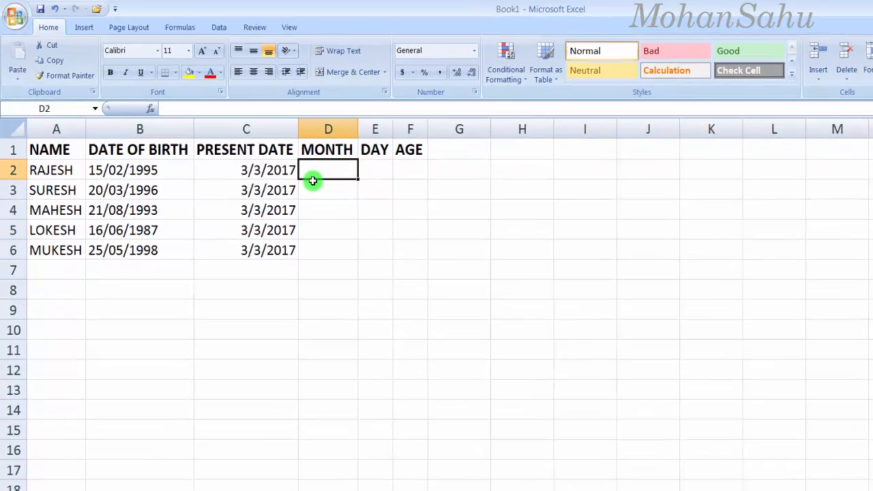
text(=)
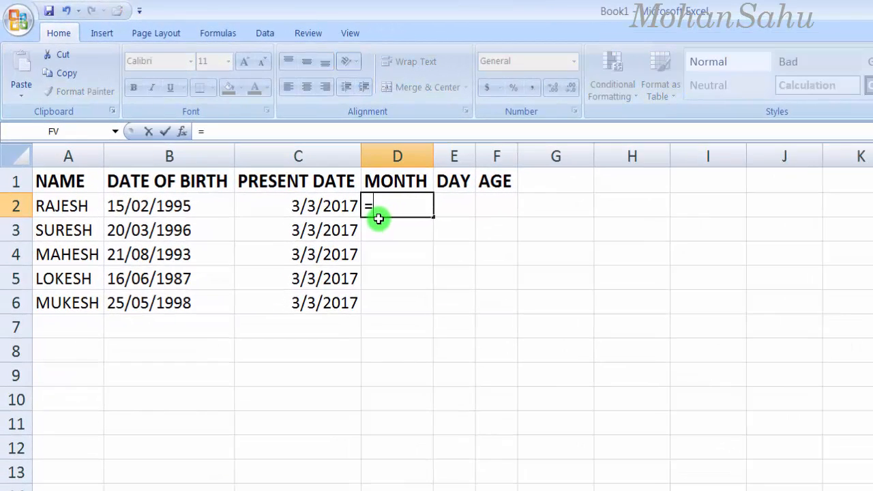
text(TEXT)
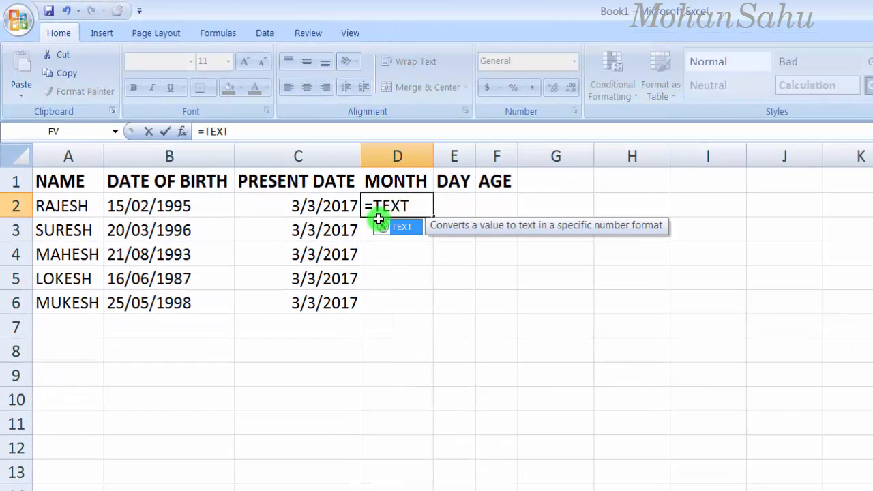
text(()
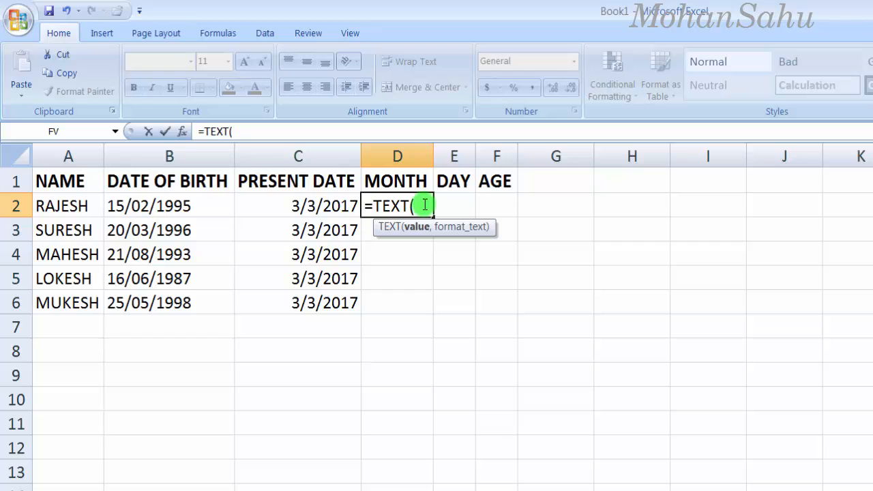
click(169, 206)
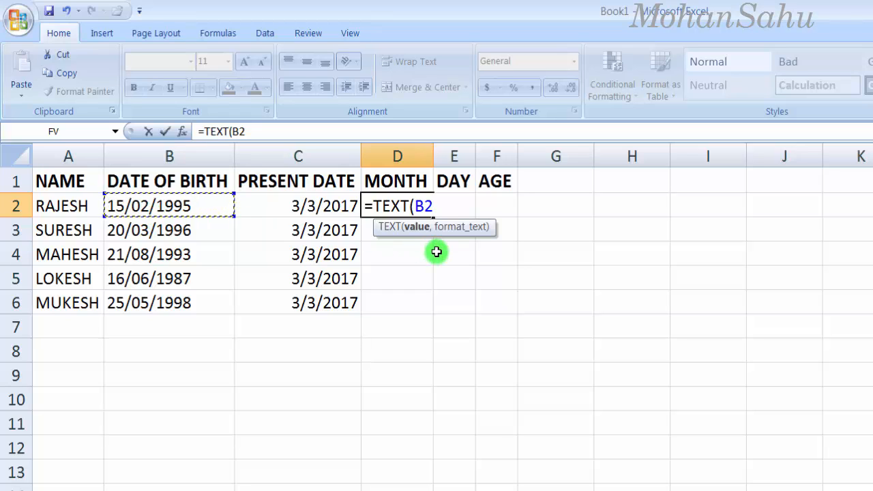
text(,"MMMM)
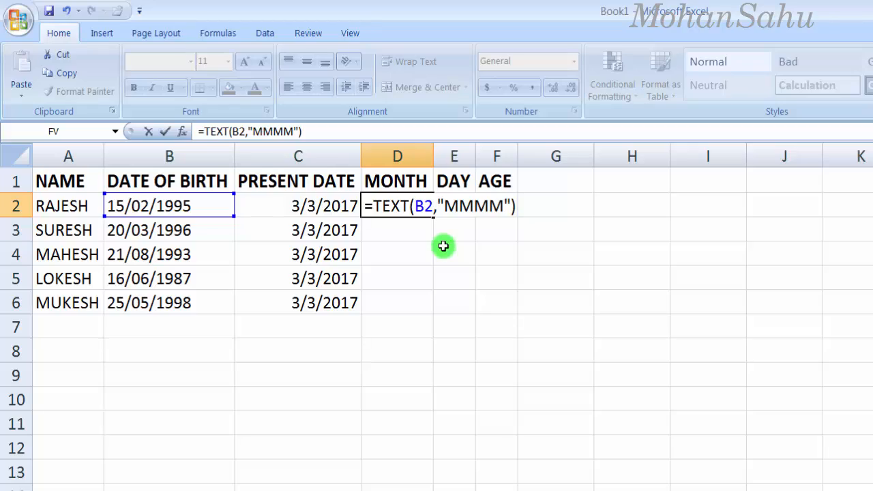
key(Return)
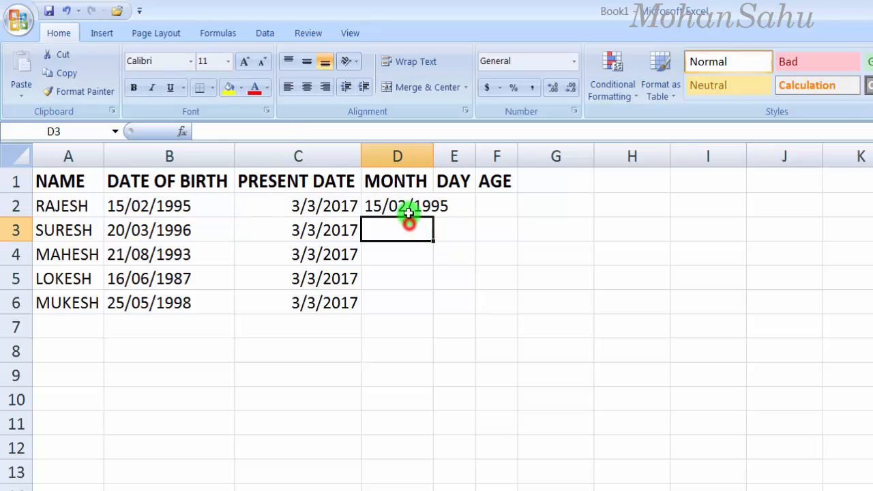
click(408, 214)
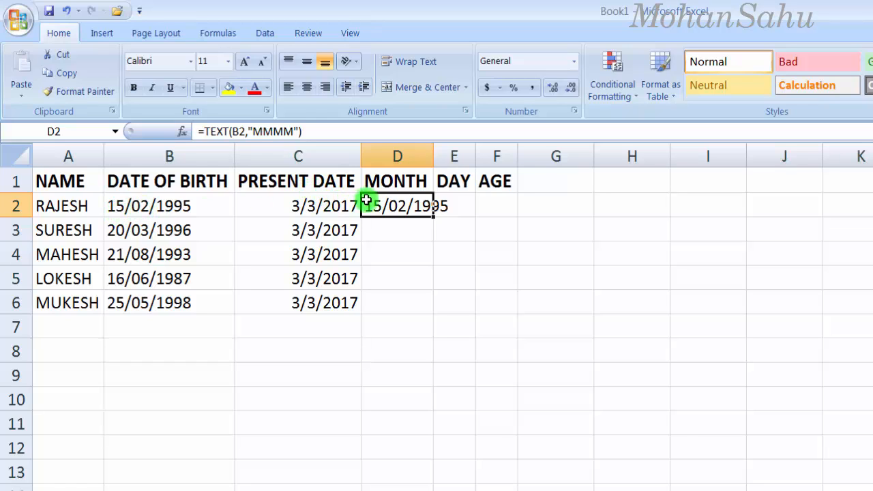
- Move the dates of birth from B2:B6 to the empty cells starting at B8
drag(136, 208, 138, 302)
key(ctrl+c)
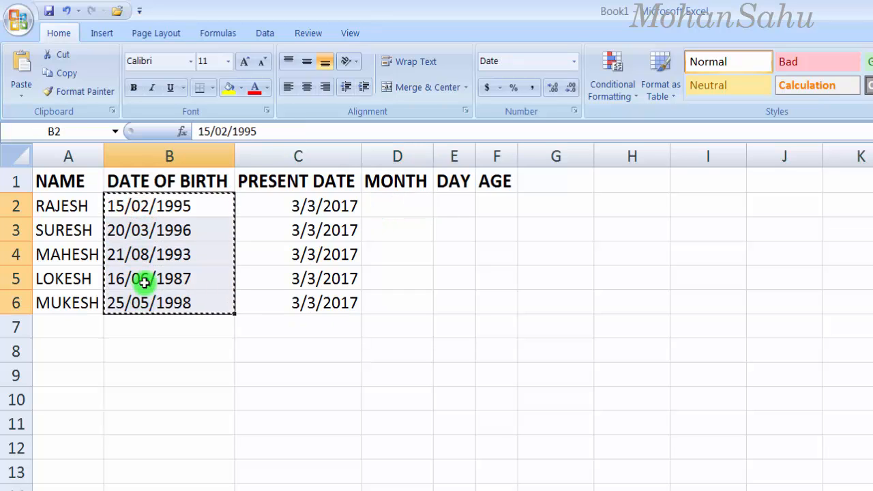
click(146, 347)
key(ctrl+v)
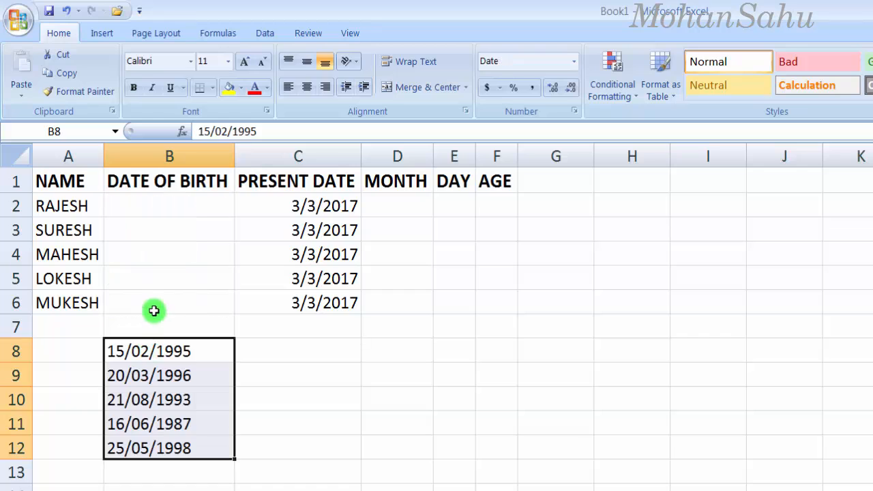
- Re-enter the first person's date of birth in B2 in month/day/year form, using B8 as reference
click(139, 207)
click(133, 351)
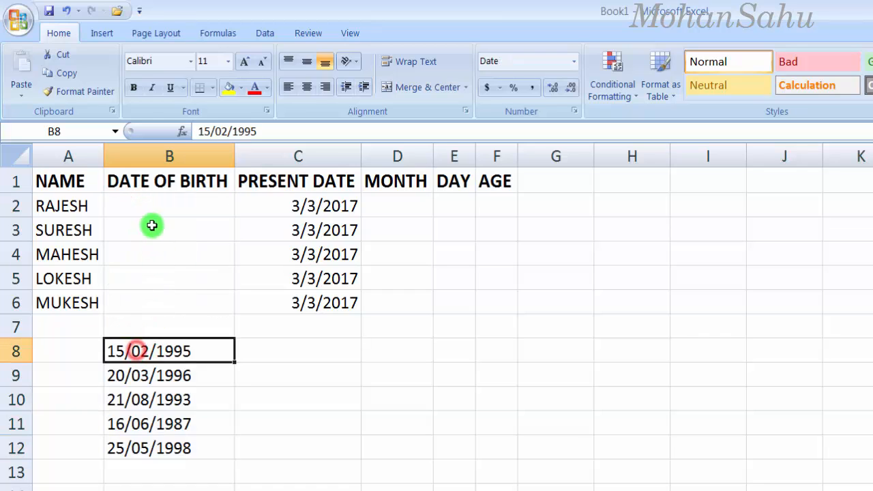
click(146, 205)
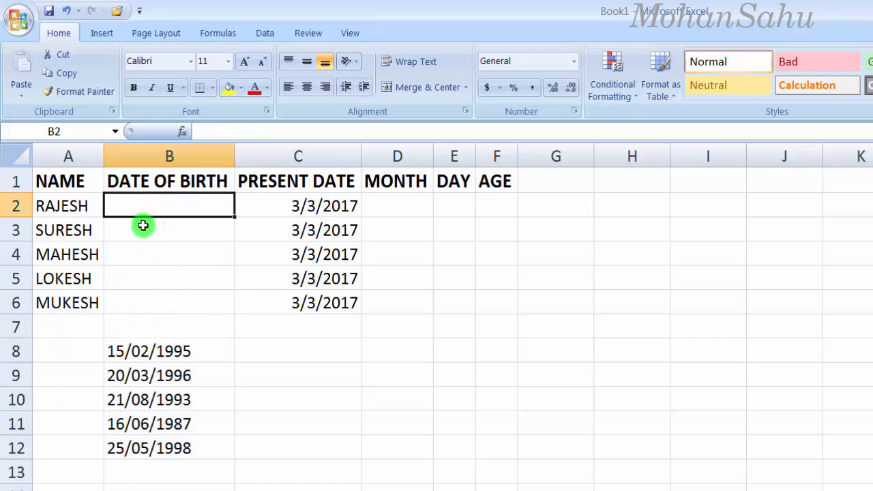
text(02/15/)
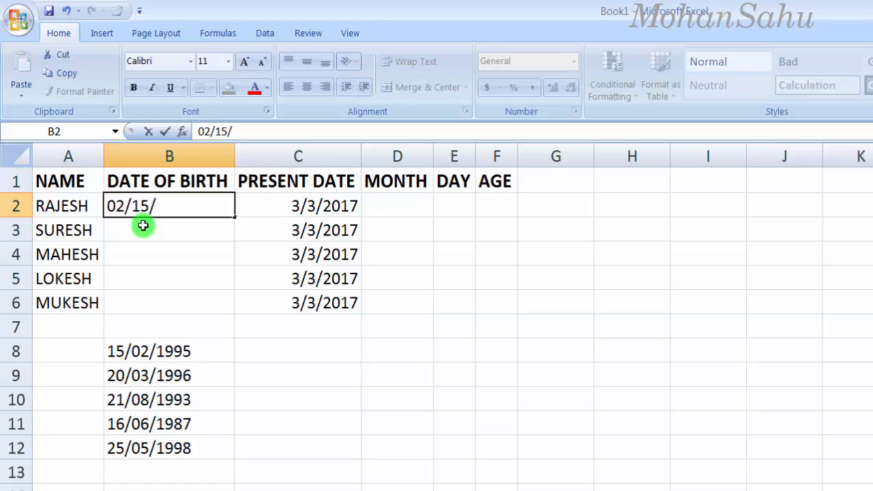
text(19+9)
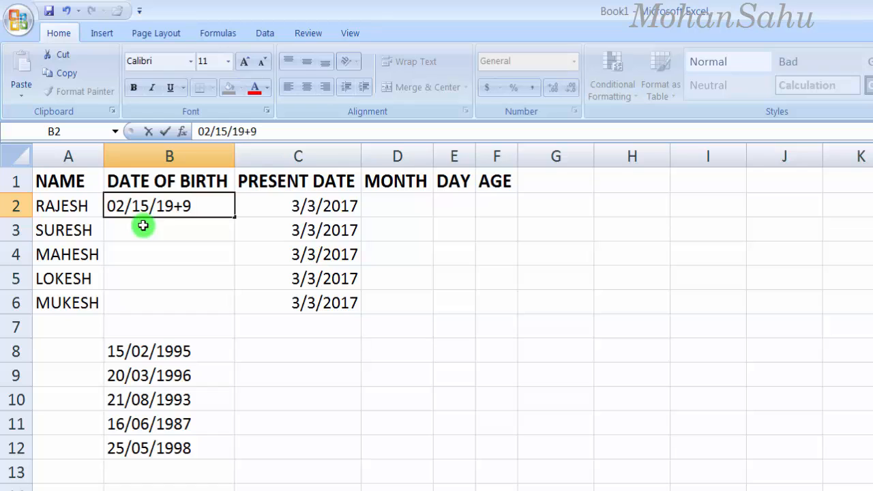
text(5)
key(Return)
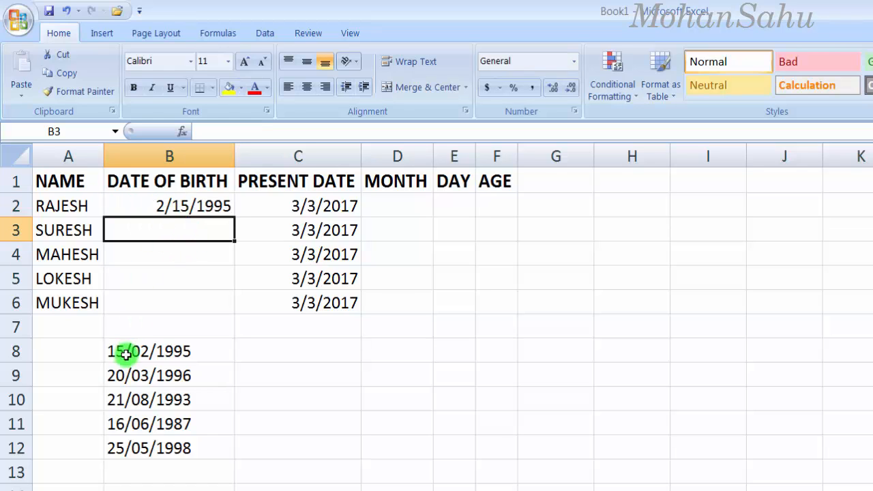
- Re-enter the second person's date of birth in B3 in month/day/year form, using B9 as reference
click(127, 379)
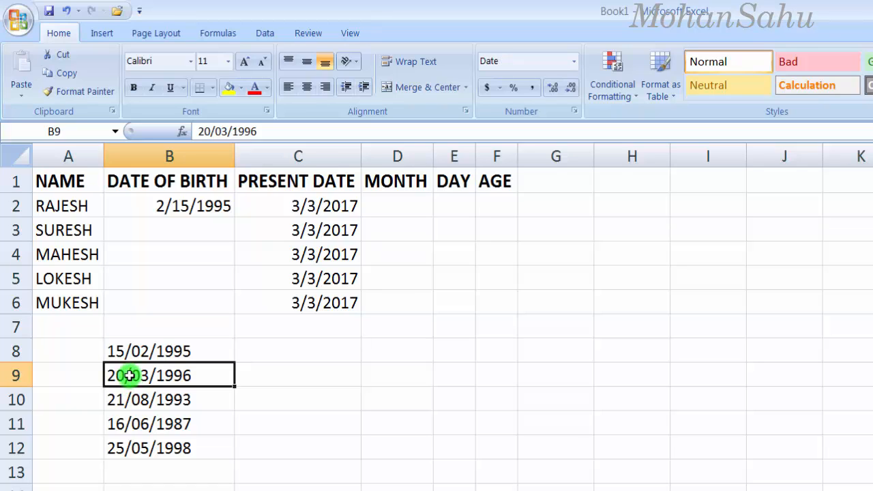
click(156, 231)
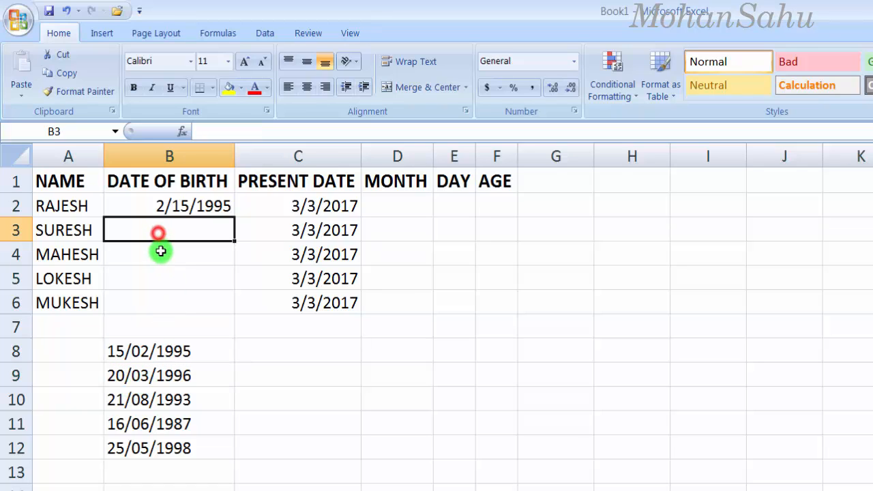
text(03/20)
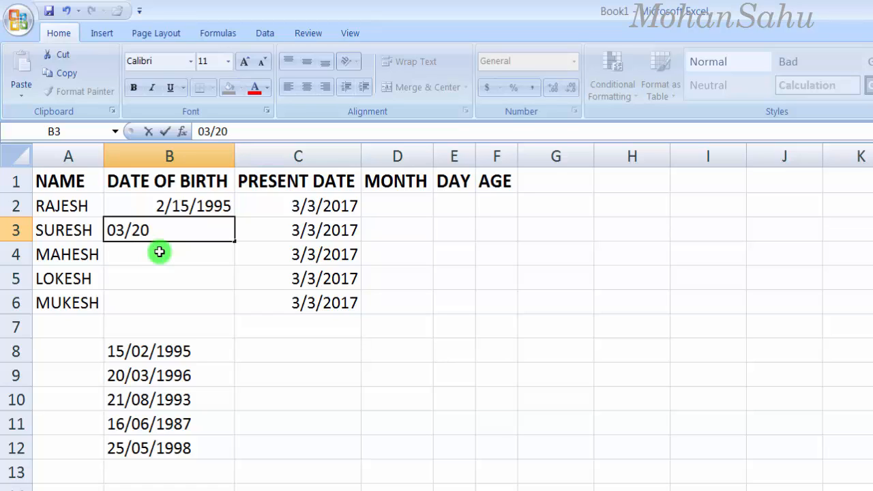
text(/199)
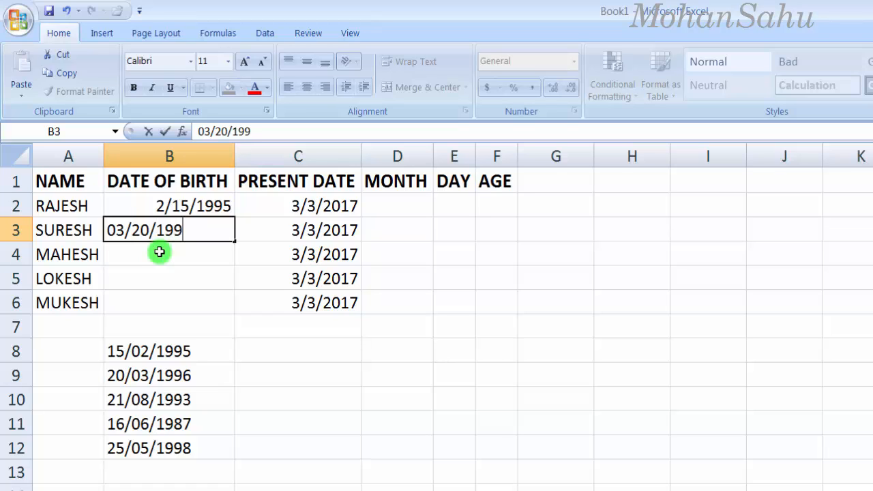
key(Return)
- Delete the two already re-entered reference dates from B8 and B9
key(Down)
key(Down)
key(Down)
key(Down)
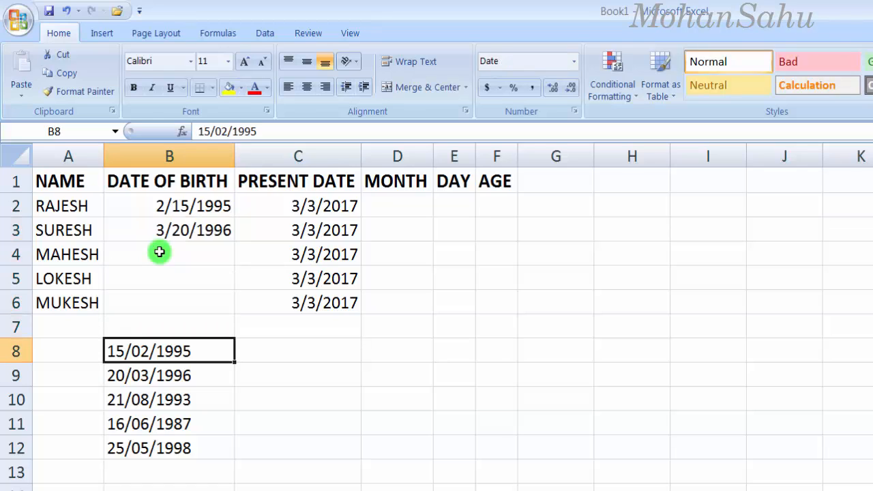
key(Delete)
key(Down)
key(Delete)
key(Down)
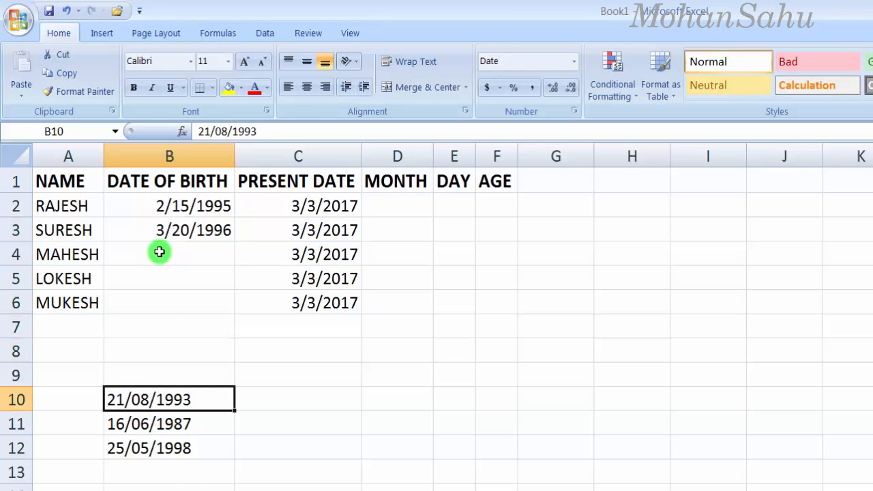
- Re-enter the third person's date of birth in B4 in month/day/year form
click(169, 244)
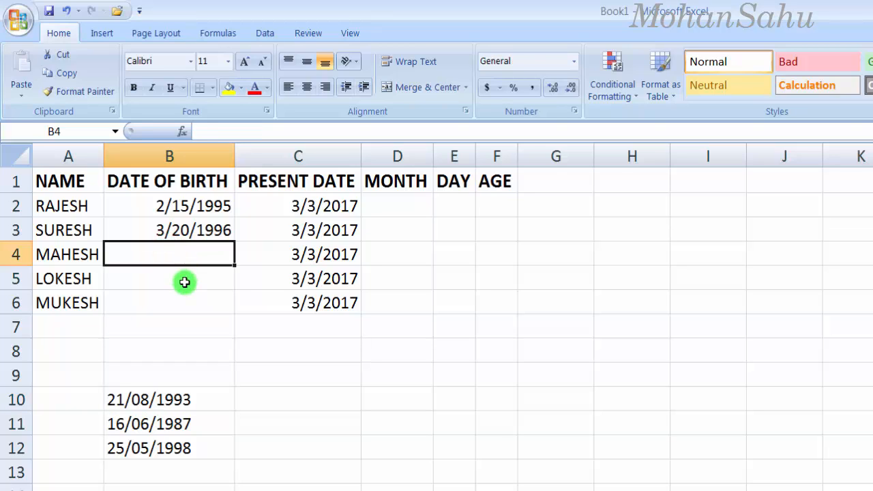
text(8/21/)
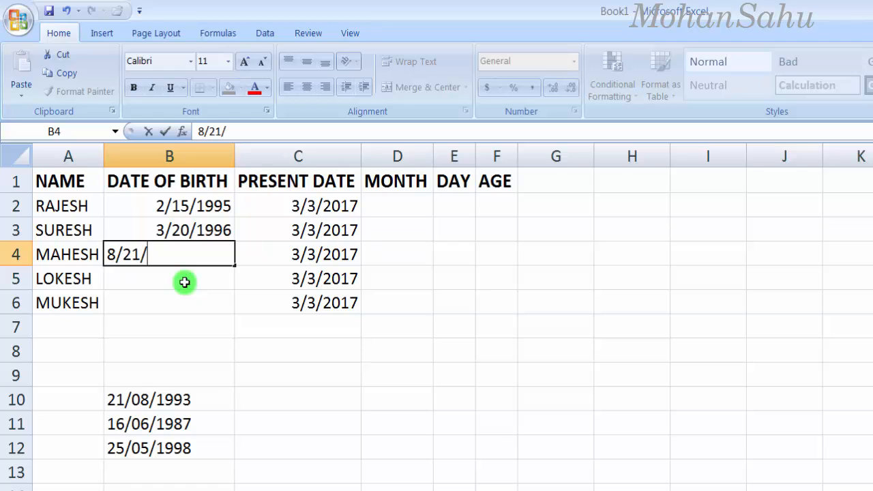
text(1993)
key(Return)
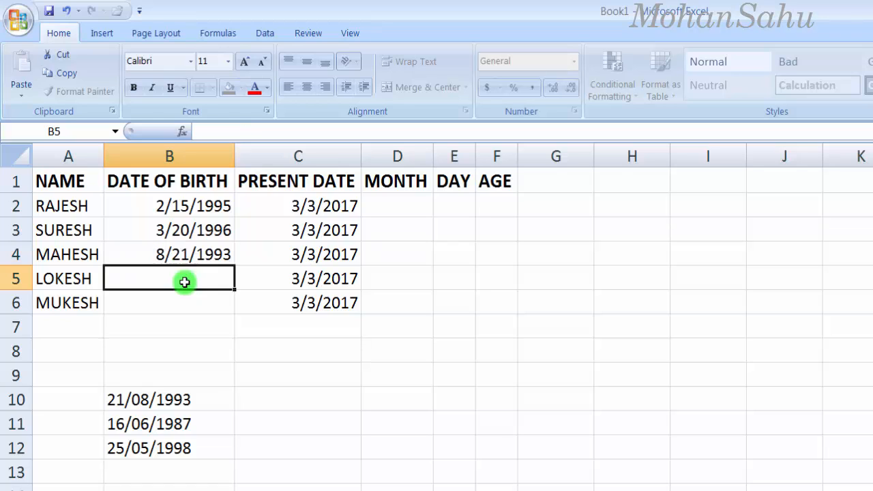
- Delete the already re-entered reference date from B10
click(165, 408)
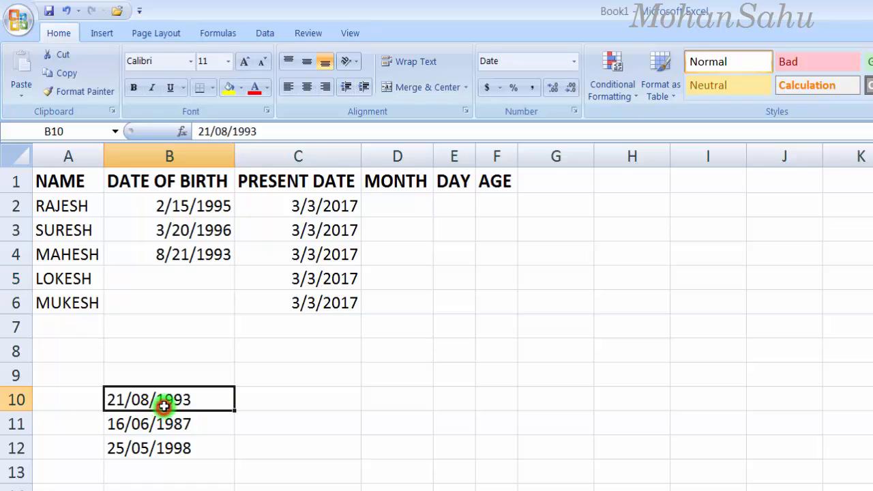
key(Delete)
key(Down)
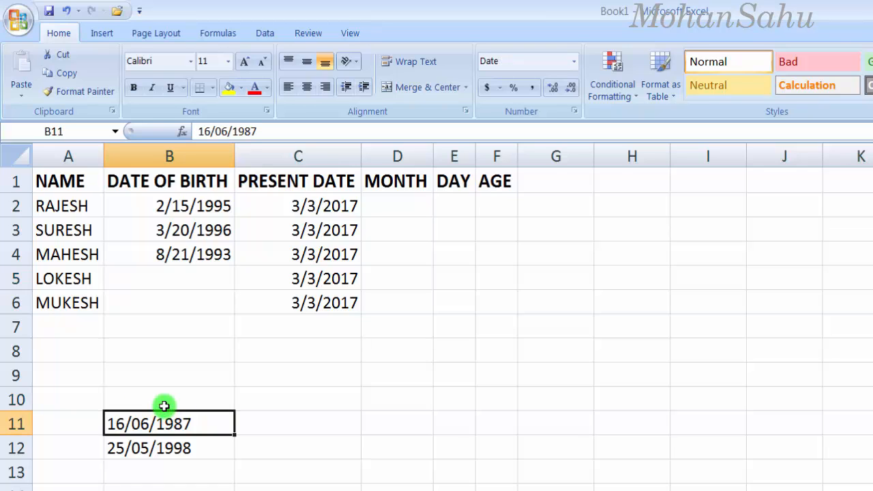
- Re-enter the fourth person's date of birth in B5 in month/day/year form, using B11 as reference
key(Up)
key(Up)
key(Up)
key(Up)
key(Up)
key(Up)
text(0)
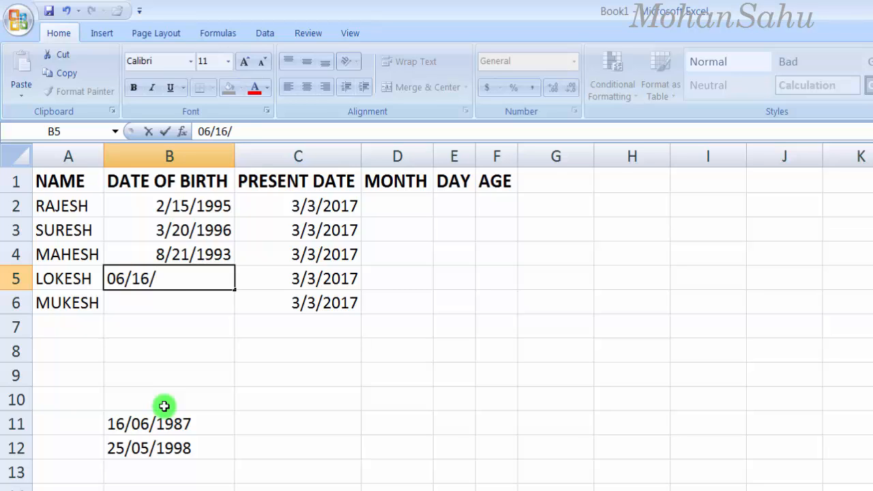
text(6/16/1987)
key(Return)
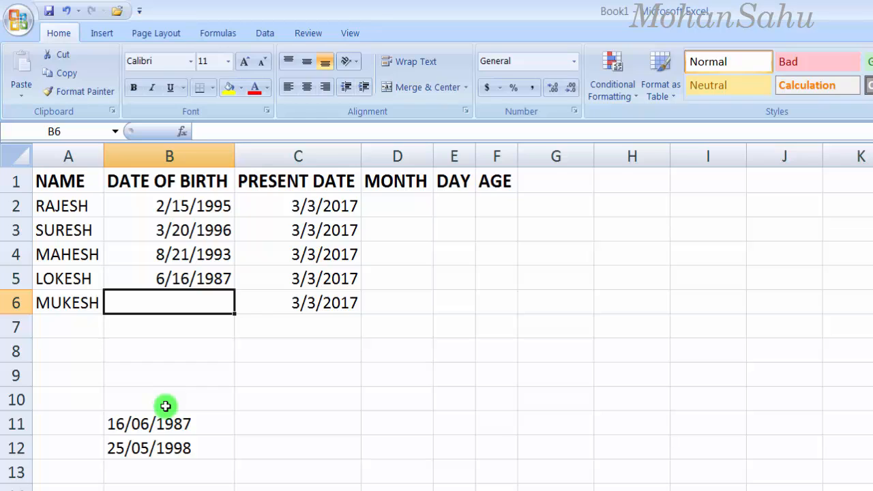
- Delete the fourth person's already re-entered reference date from B11
click(152, 423)
key(Delete)
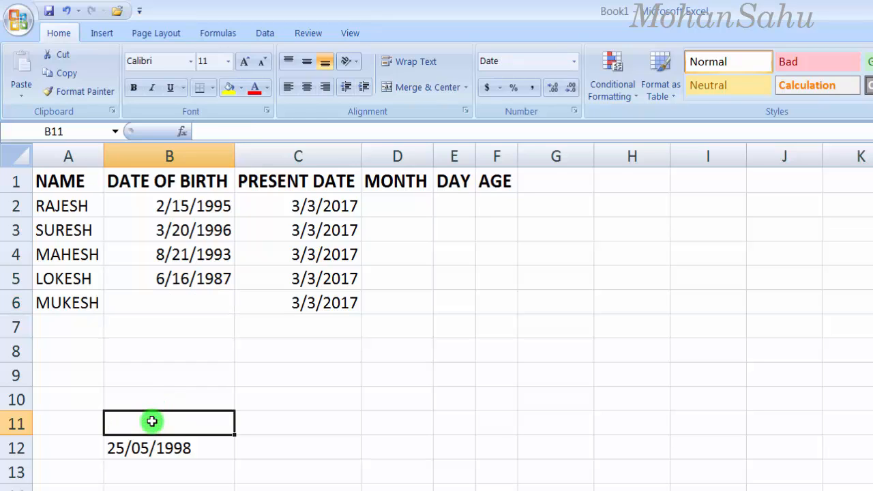
key(Down)
- Re-enter the fifth person's date of birth in B6 in month/day/year form, using B12 as reference
click(180, 299)
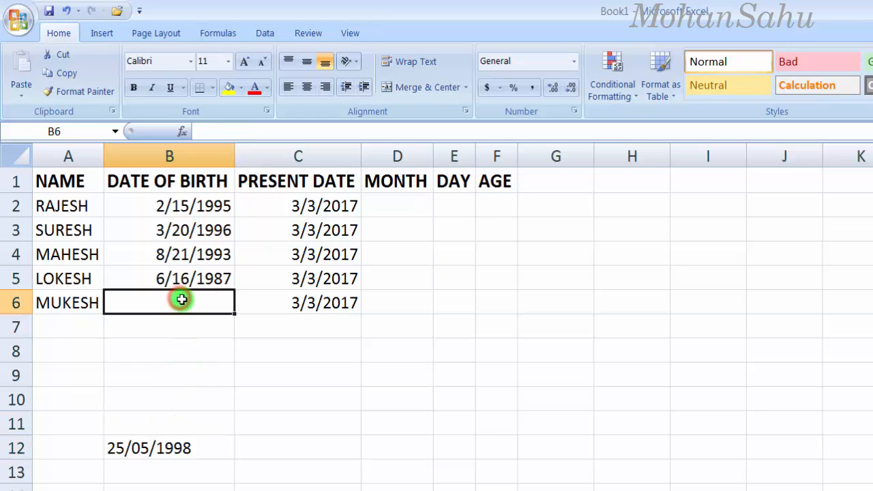
text(05/25/)
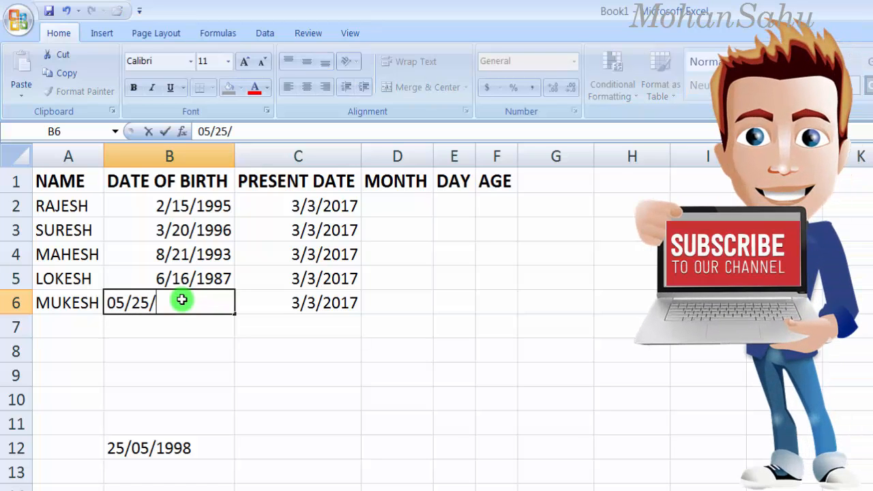
text(1998)
key(Return)
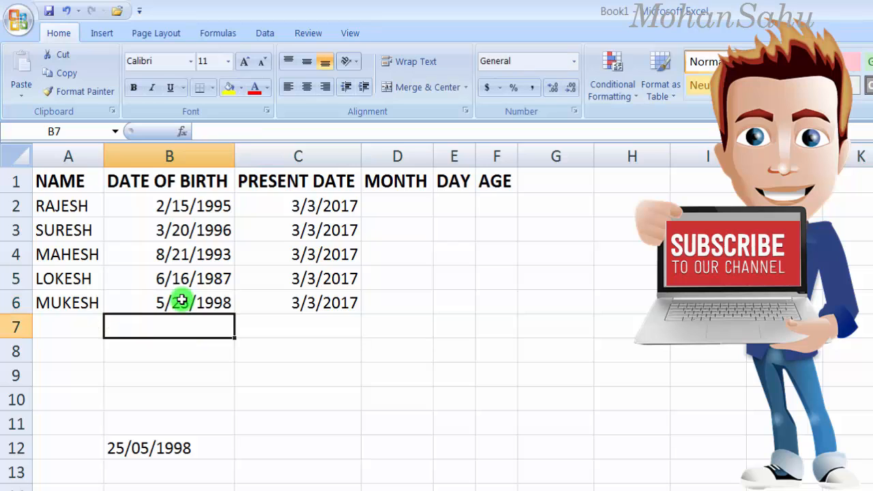
- Delete the last remaining reference date from B12
key(Down)
key(Down)
key(Down)
key(Down)
key(Down)
key(Delete)
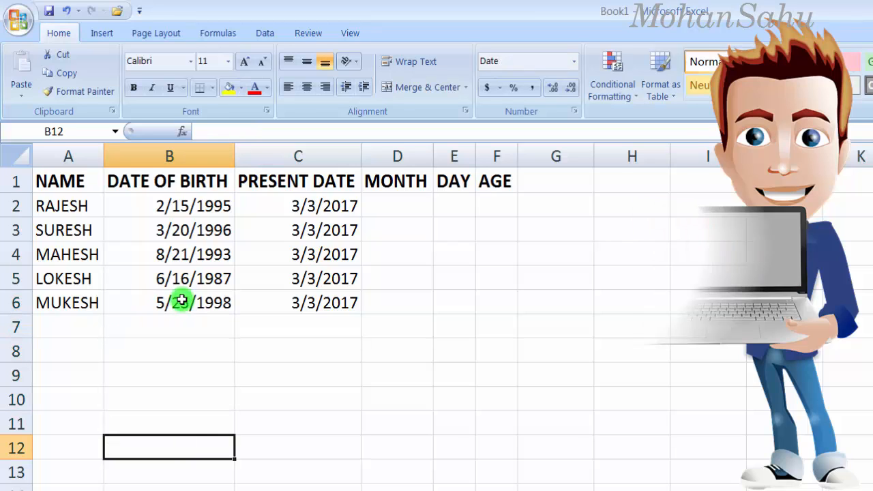
key(Up)
key(Up)
key(Up)
- Enter the formula =TEXT(B2,"MMMM") in D2 to get the first person's birth month, and check it against B2
drag(172, 208, 182, 292)
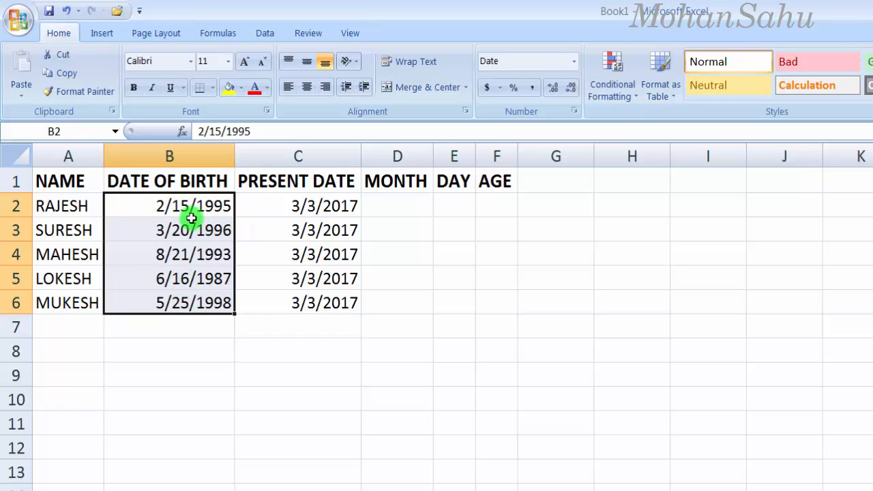
drag(280, 204, 267, 280)
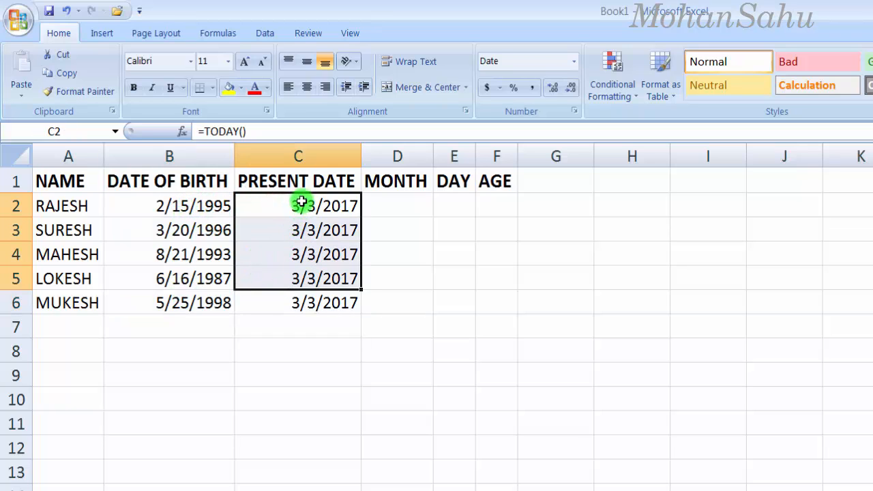
click(397, 199)
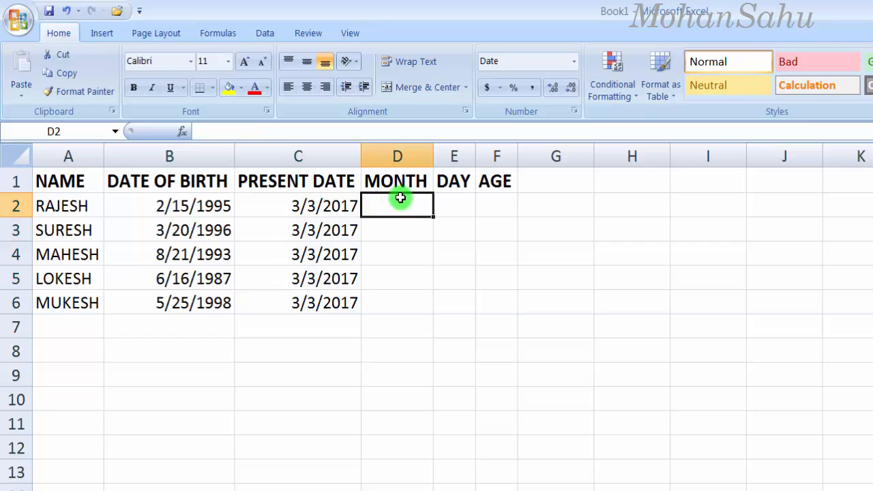
text(=)
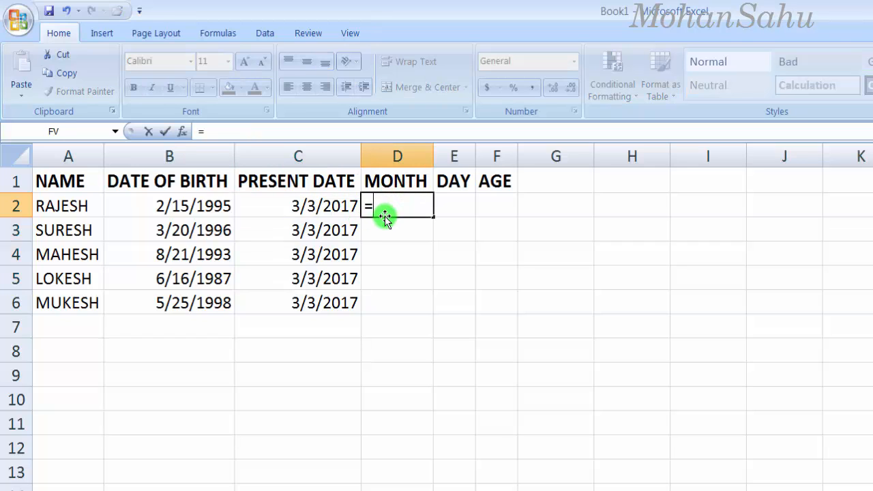
text(TE)
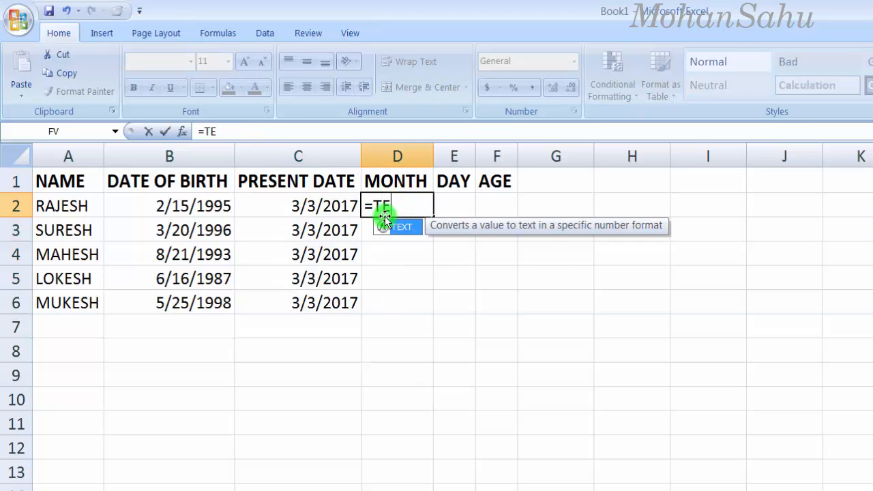
text(XT()
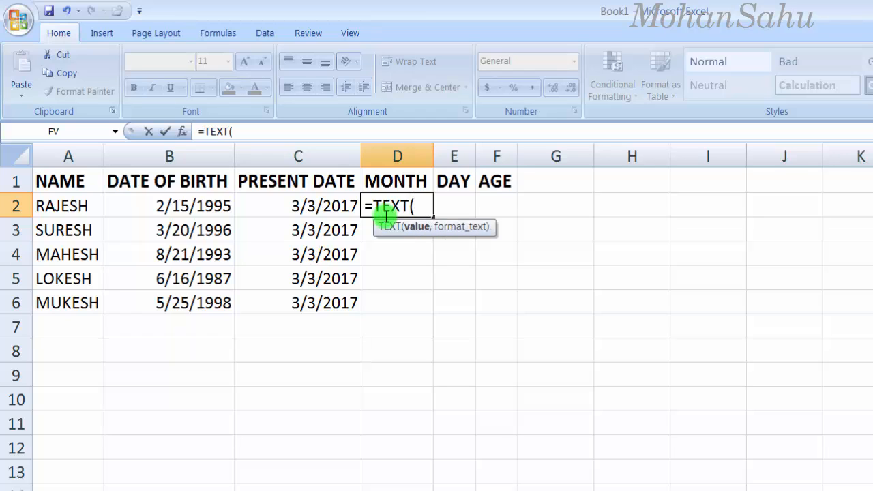
click(171, 205)
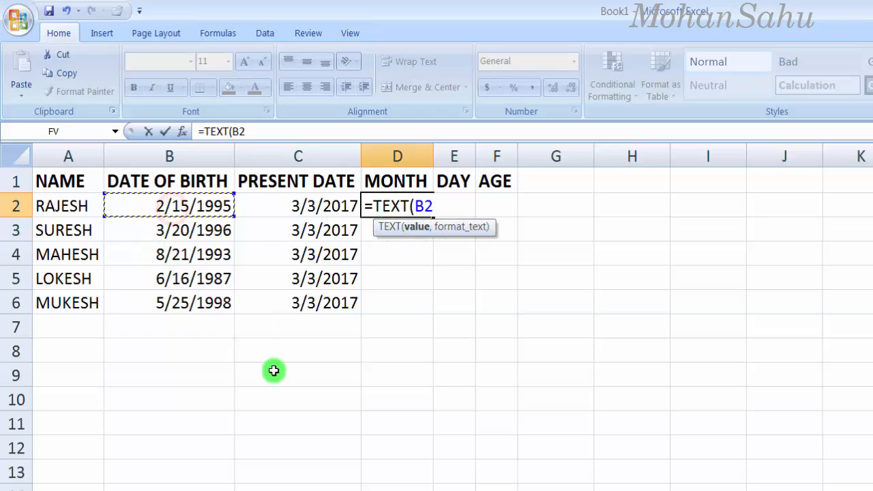
text(,)
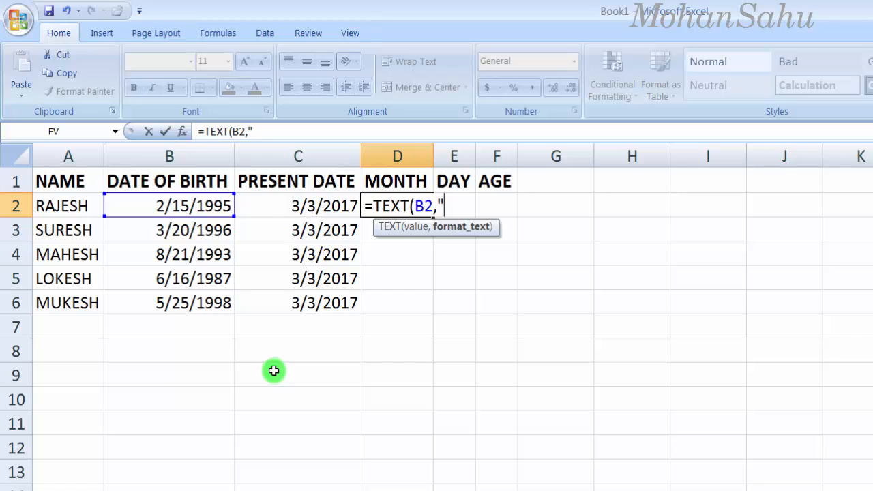
text("MMMM)
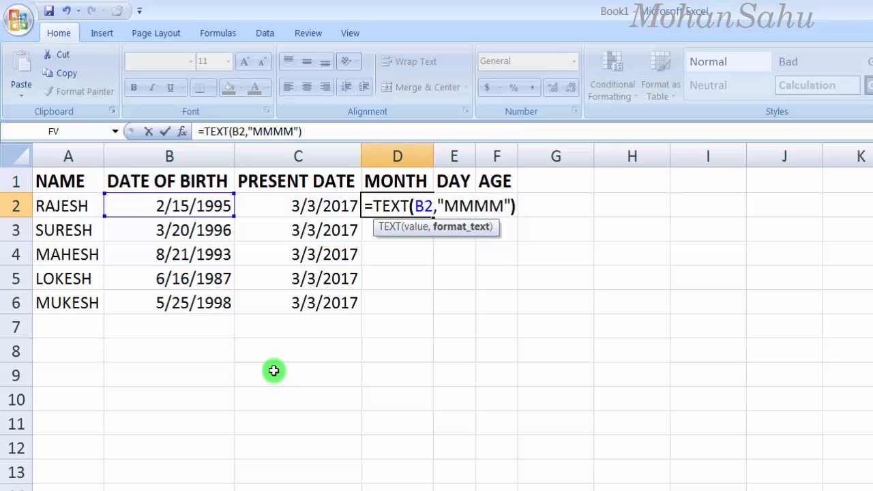
text("))
key(Return)
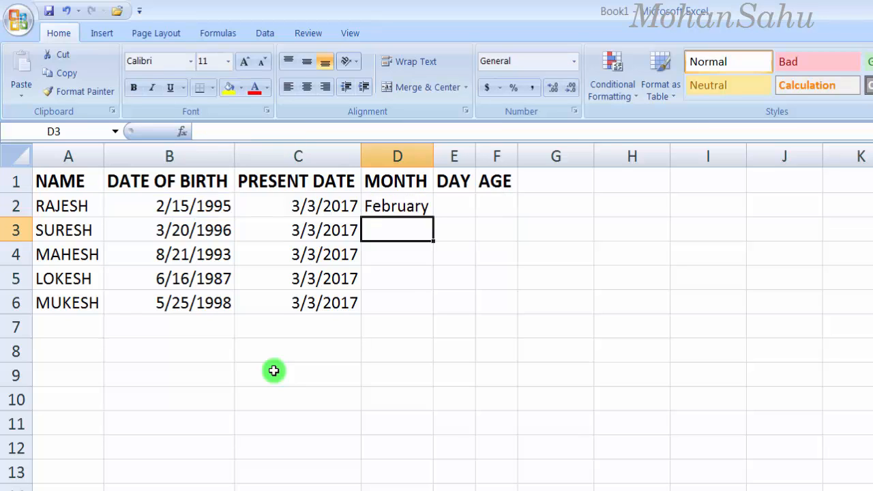
click(383, 205)
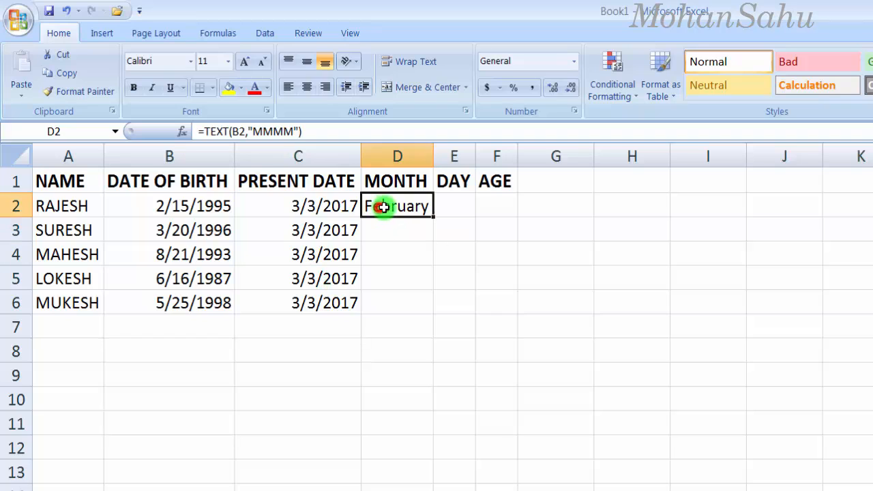
click(155, 206)
click(386, 204)
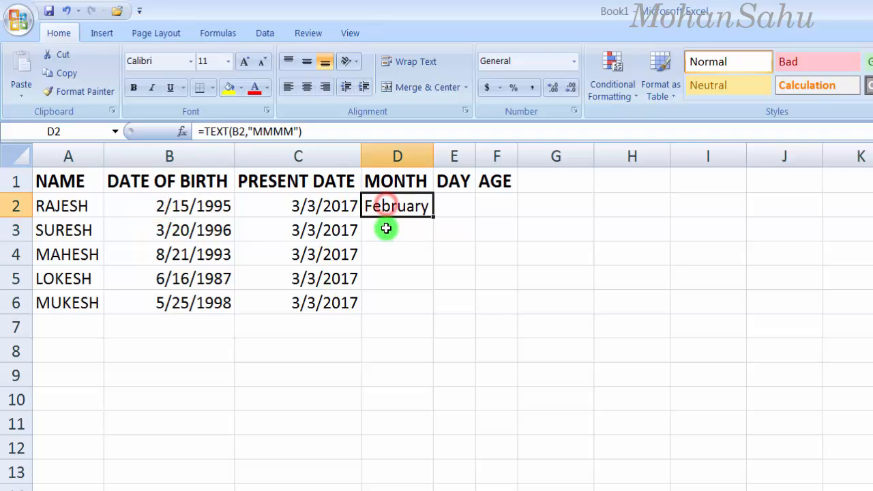
- Enter the formula =TEXT(B3,"MMMM") in D3 to get the second person's birth month
click(384, 230)
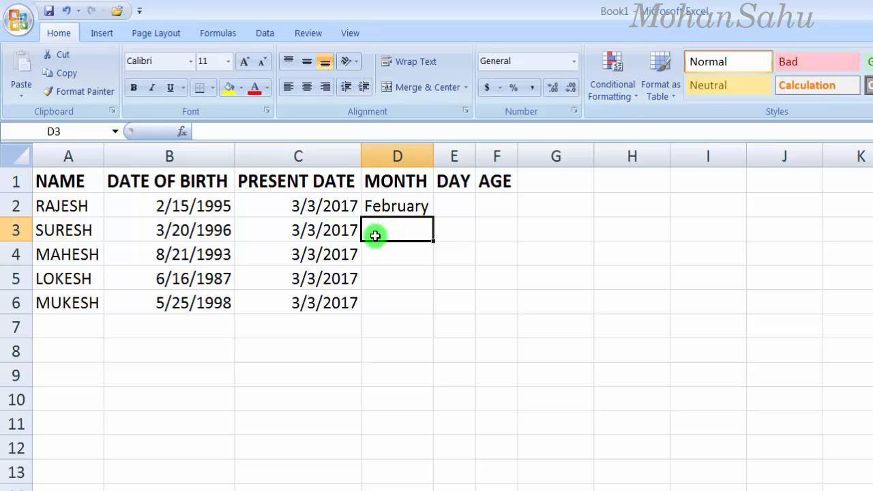
text(=TE)
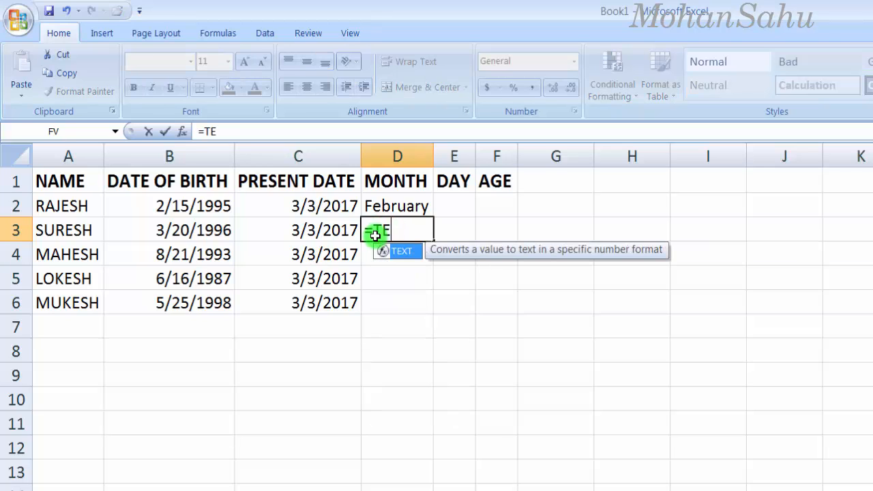
text(XT()
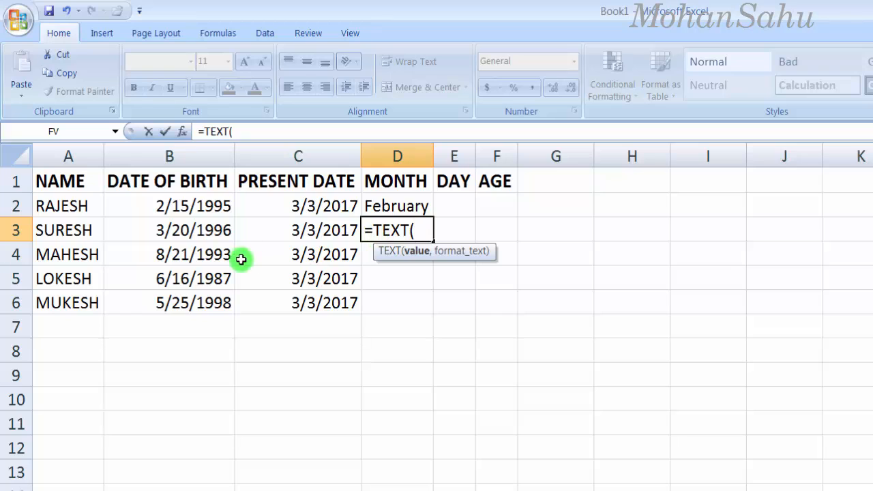
click(201, 231)
text(")
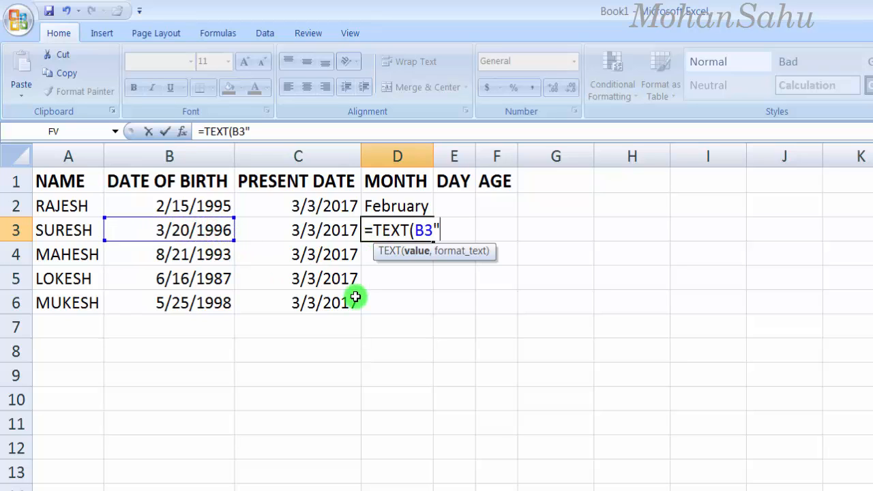
text(,)
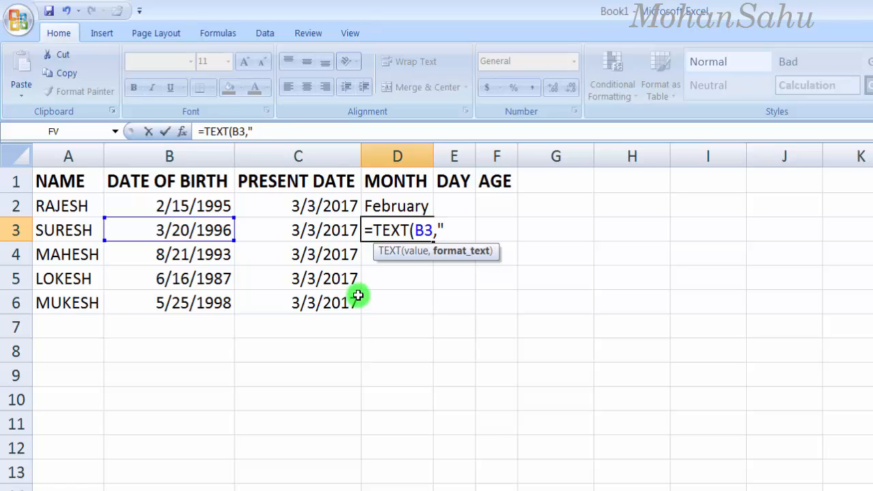
text(MMMM)
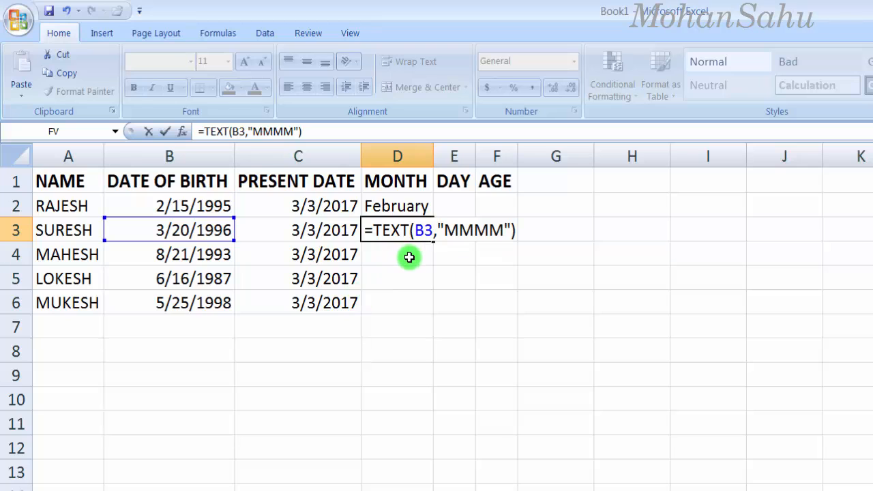
key(Return)
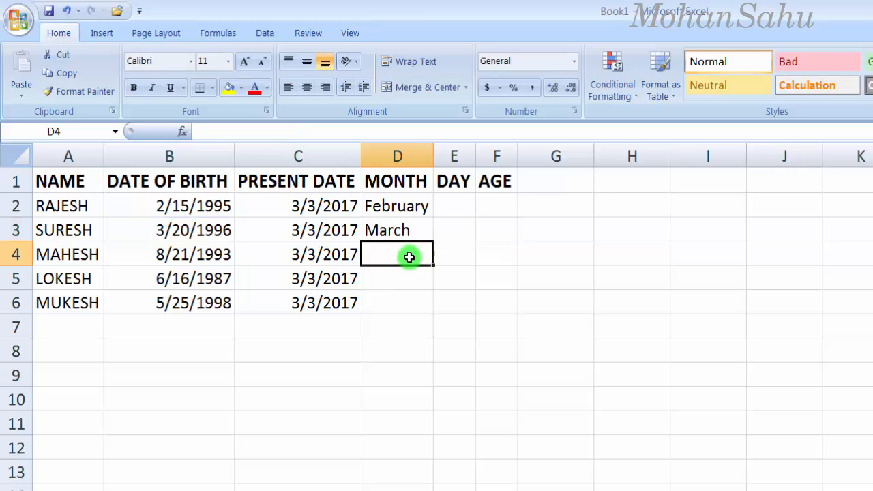
- Fill the month formula from D3 down to D6 and compare the first row's month with its date of birth
click(155, 234)
click(394, 229)
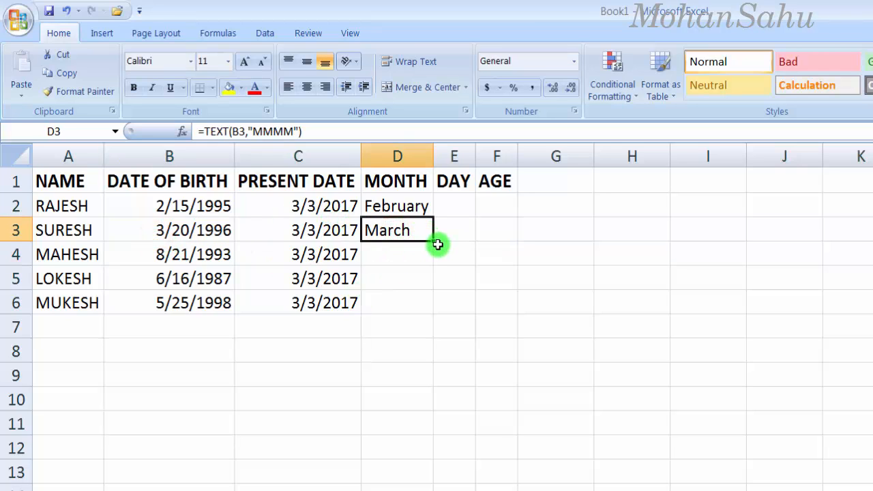
drag(433, 242, 409, 316)
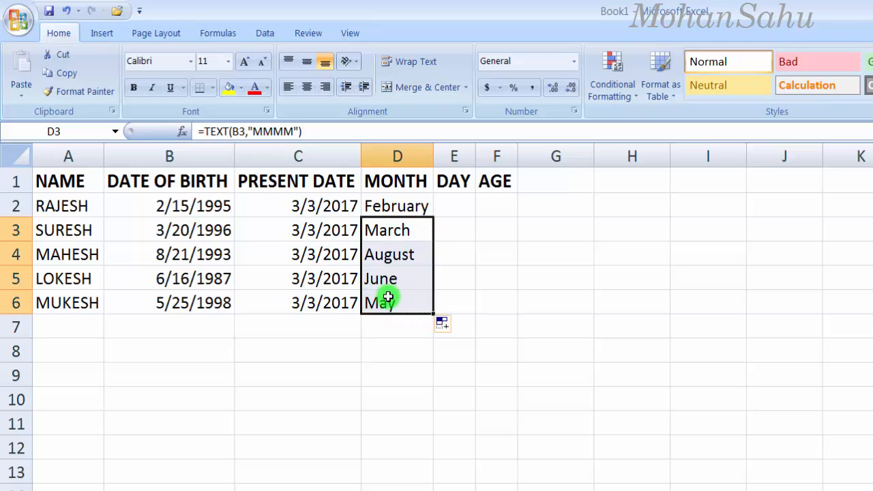
click(163, 204)
click(401, 205)
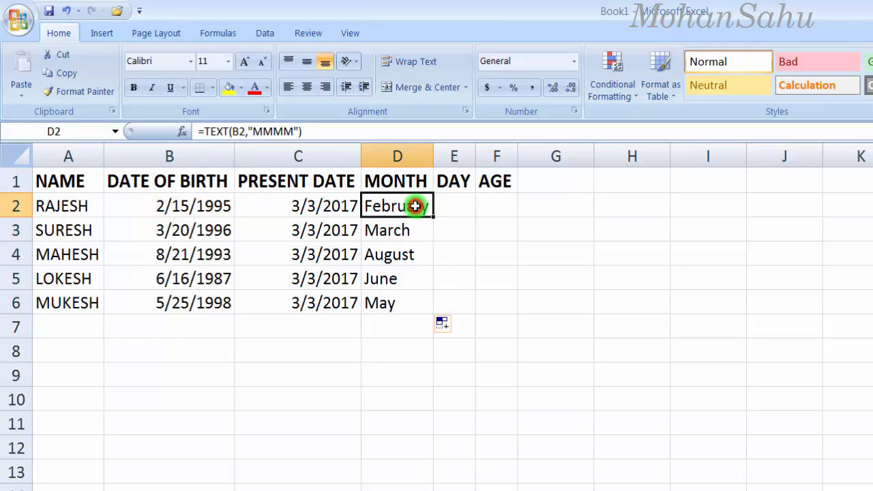
click(192, 209)
- Widen column E and enter the formula =TEXT(B2,"DDDD") in E2 to get the first person's birth weekday
click(460, 204)
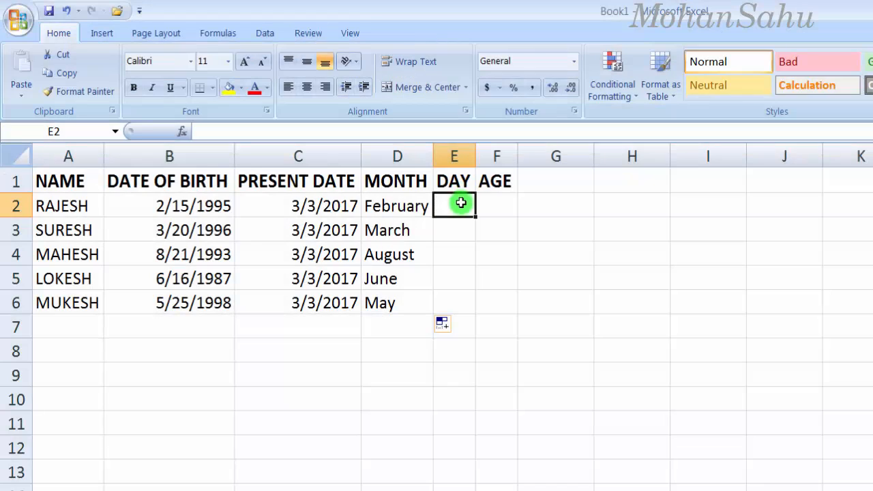
drag(476, 157, 527, 164)
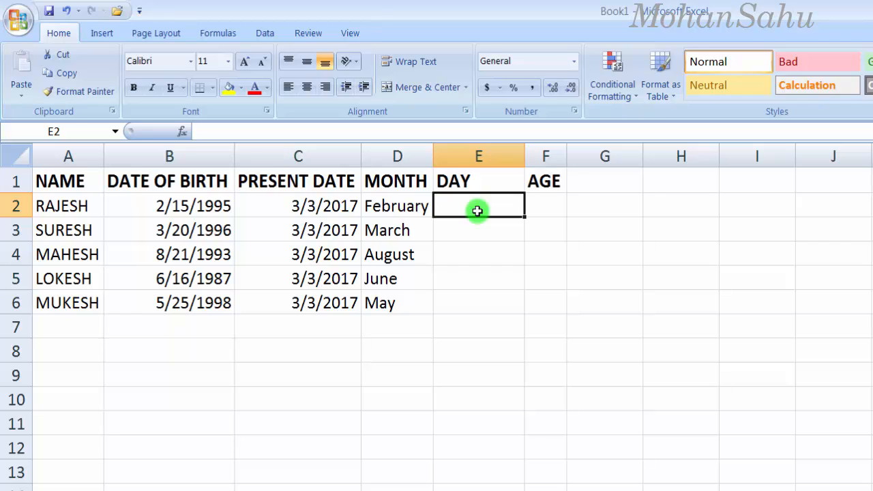
text(=TEXT)
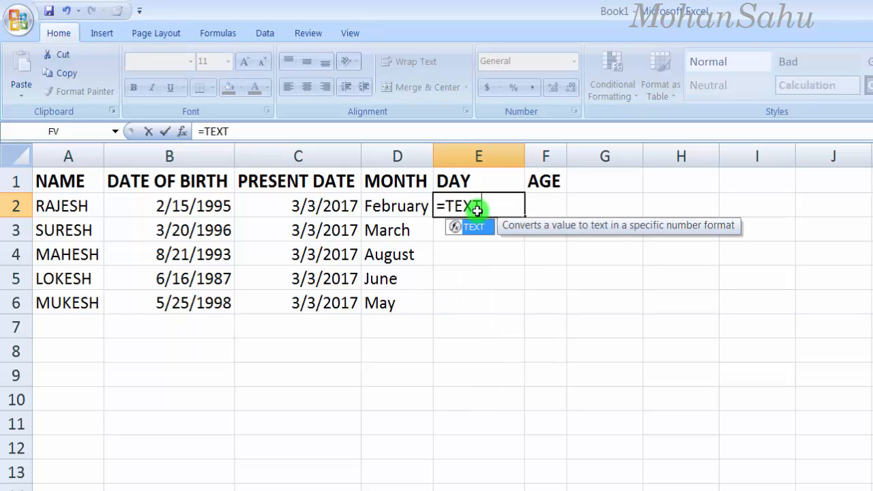
text(()
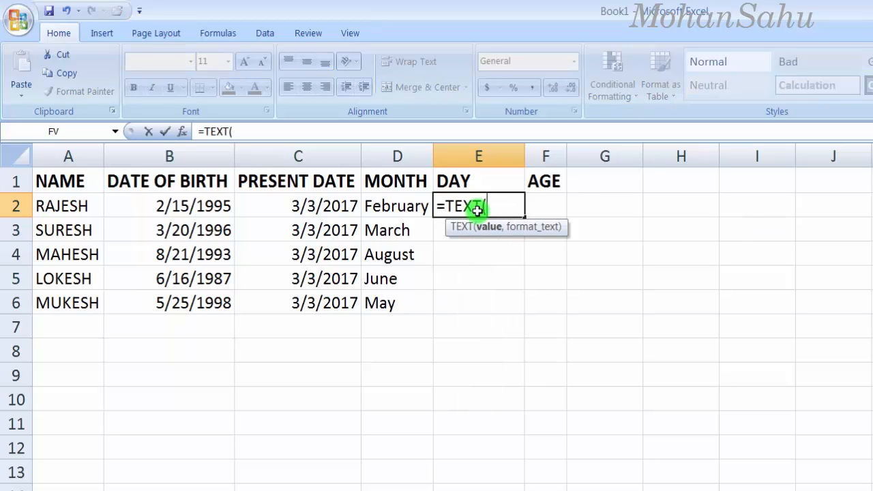
click(193, 207)
text(,"DDDD)
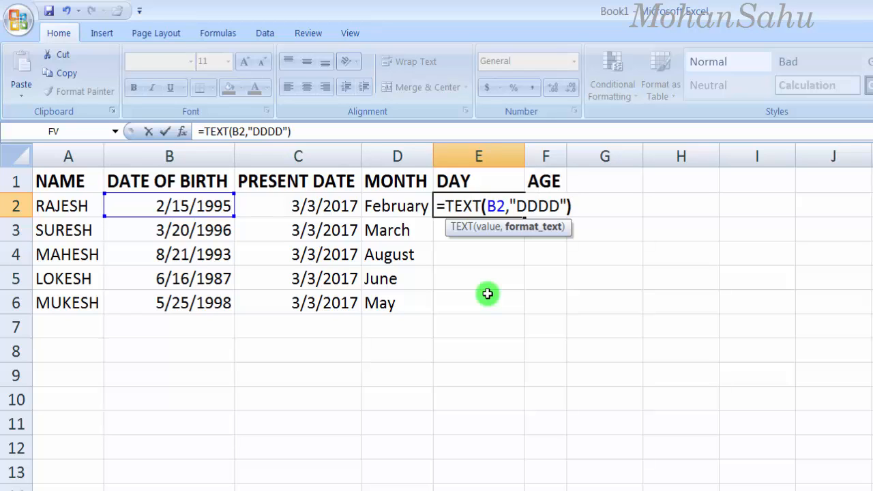
key(Return)
click(480, 210)
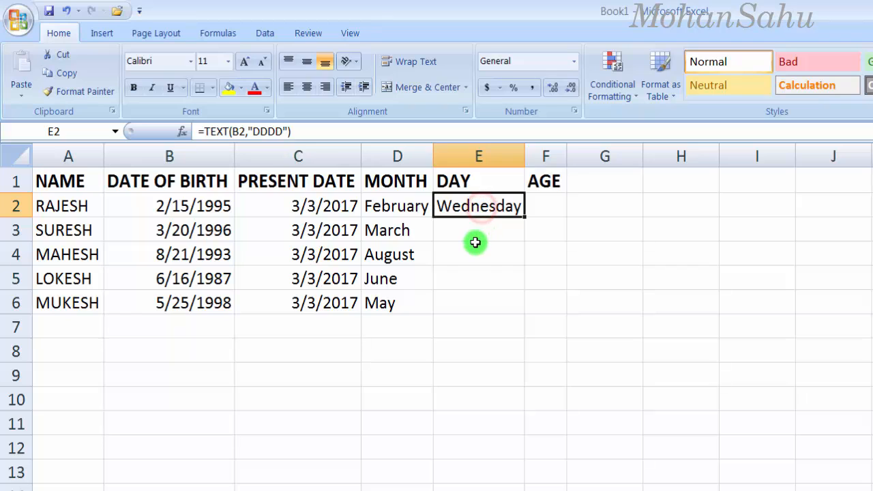
- Enter the formula =TEXT(B3,"DDDD") in E3 to get the second person's birth weekday
click(474, 234)
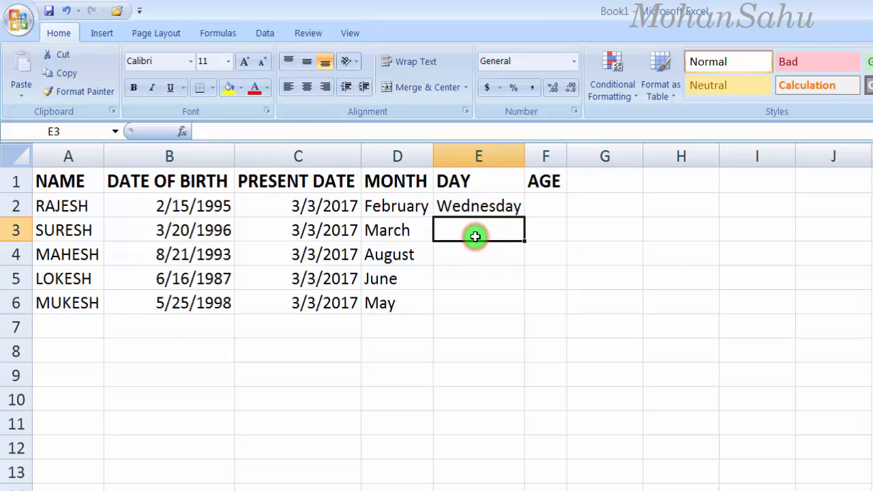
text(=TEXT)
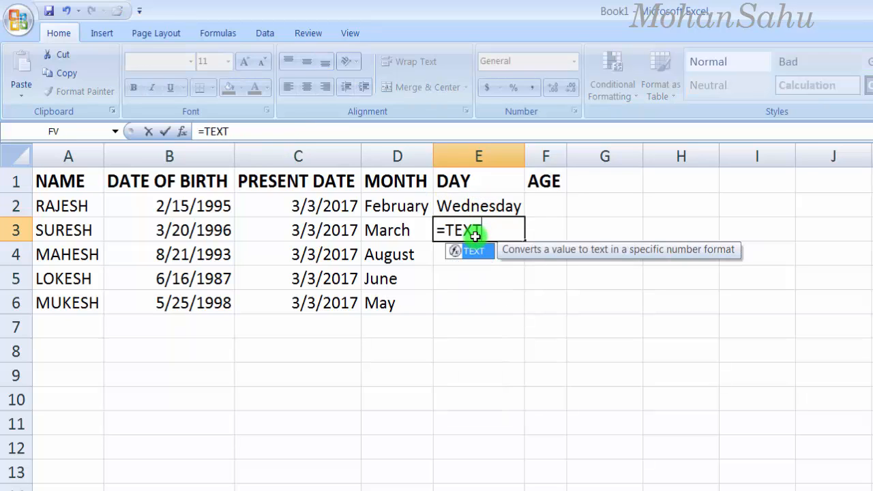
text(()
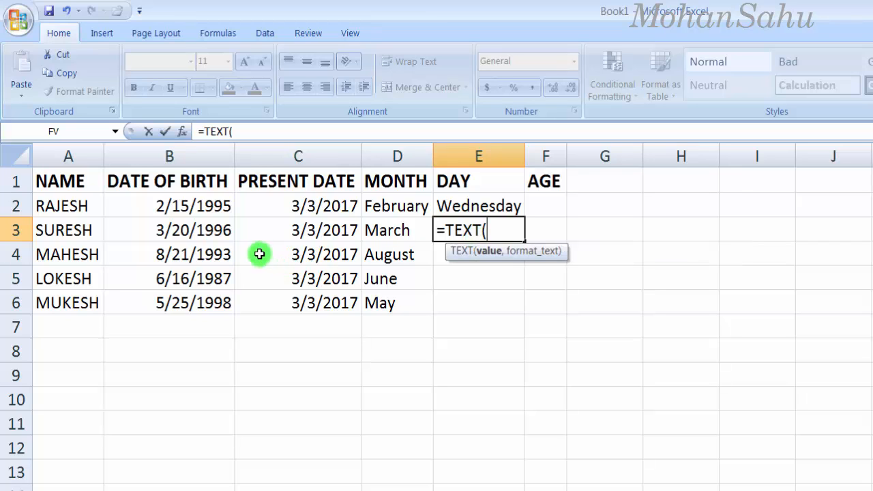
click(228, 232)
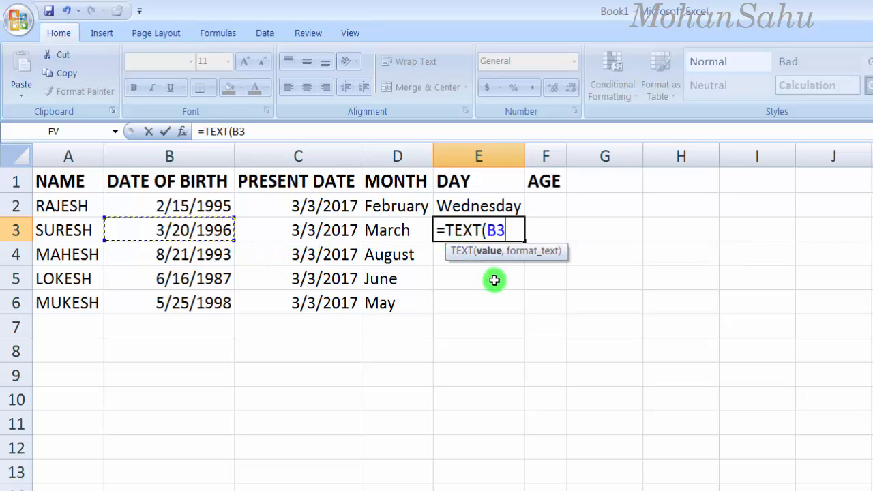
text(,")
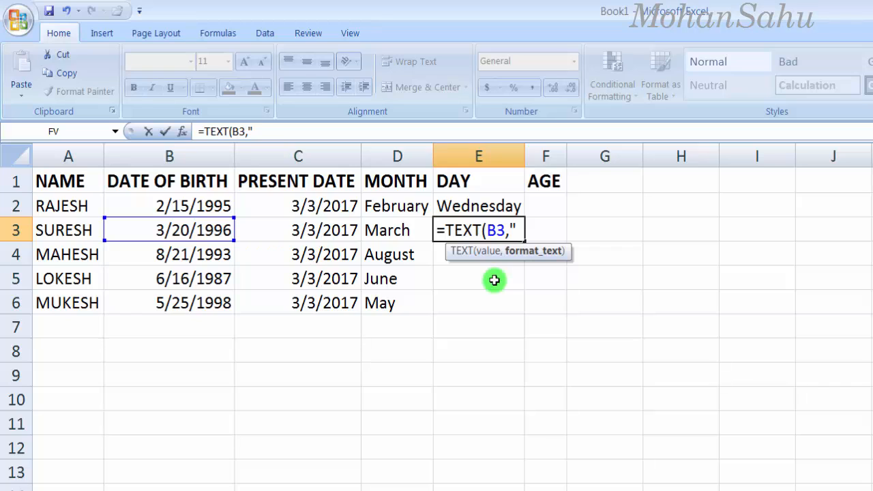
text(DDDD")
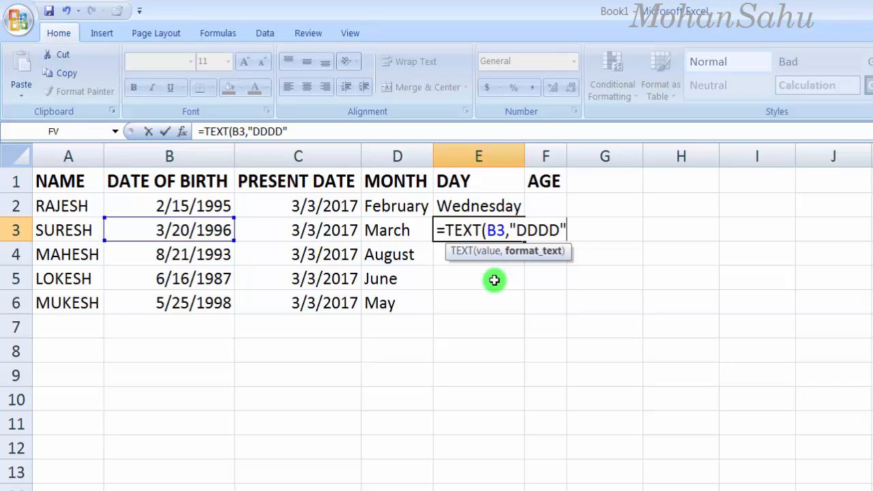
text())
key(Return)
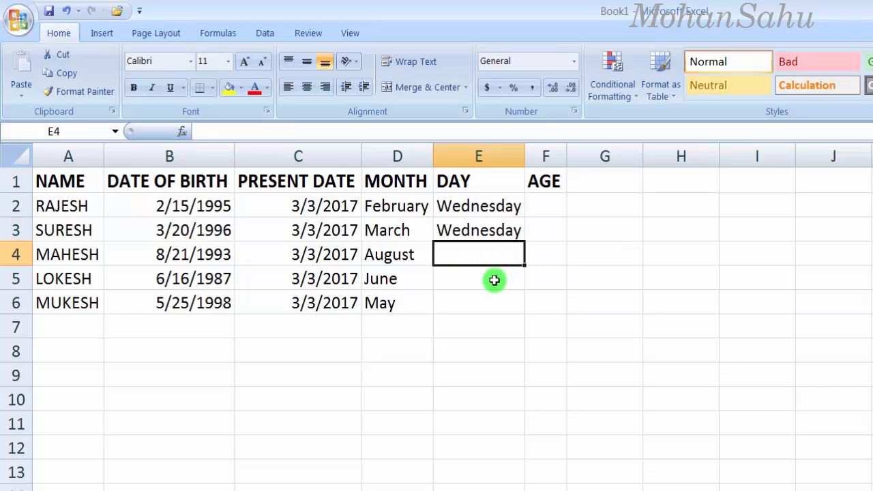
- Fill the weekday formula from E3 down to E6 and check the filled cells E5 and E6
click(484, 230)
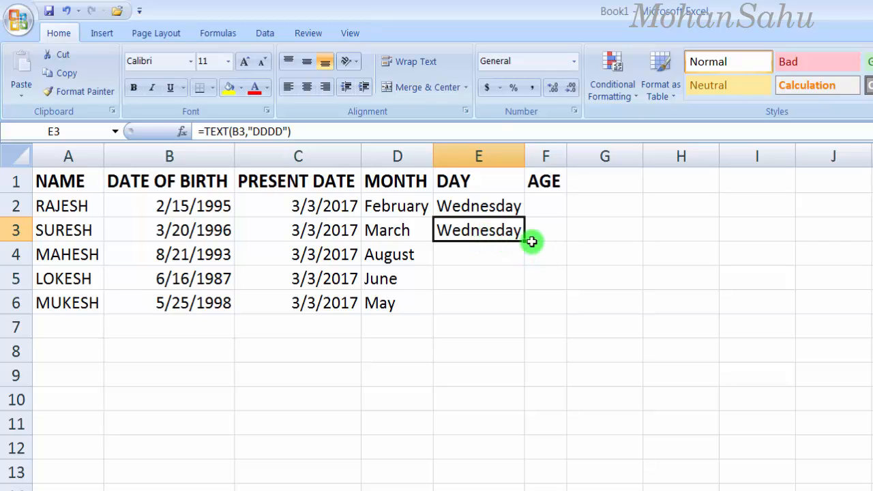
mouse_move(523, 241)
mouse_down()
mouse_move(510, 307)
mouse_move(532, 318)
mouse_up()
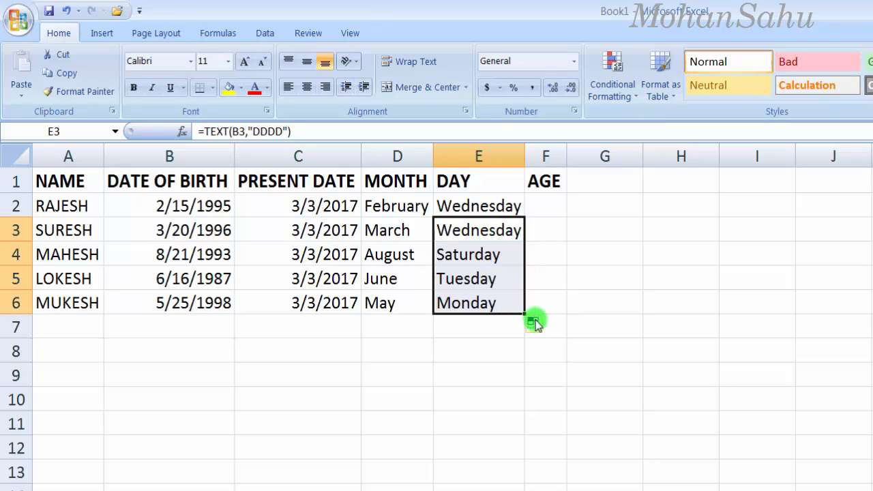
click(553, 276)
click(488, 276)
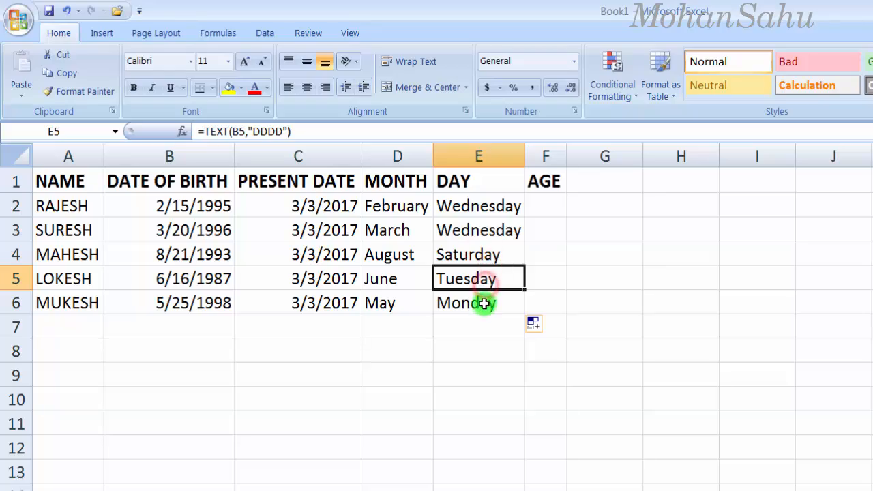
click(486, 301)
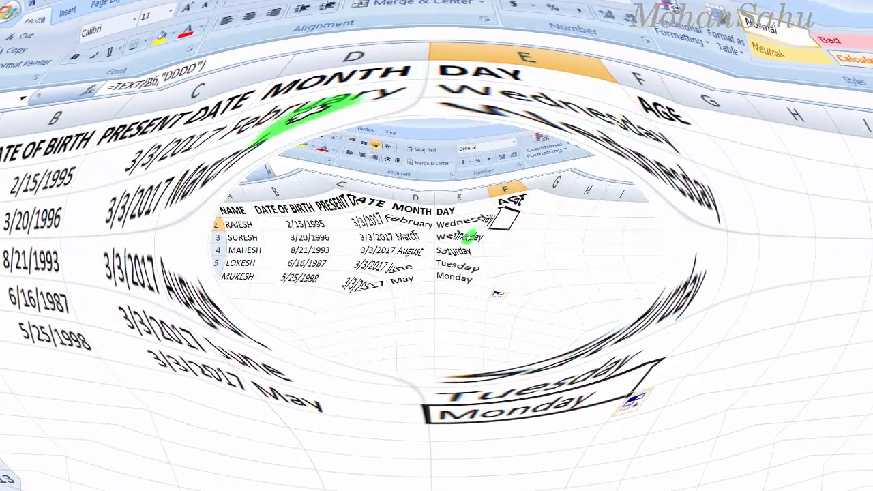
- Enter the formula =DATEDIF(B2,C2,"Y") in F2 to calculate the first person's age in full years
click(530, 210)
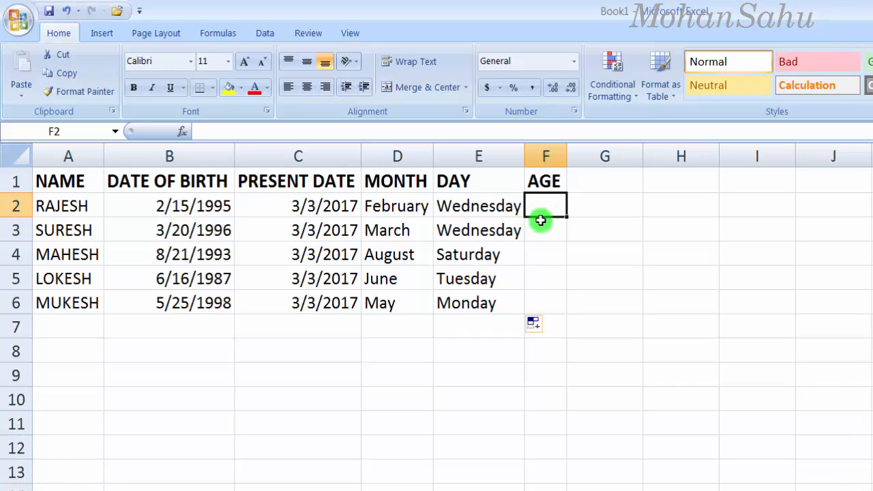
text(=)
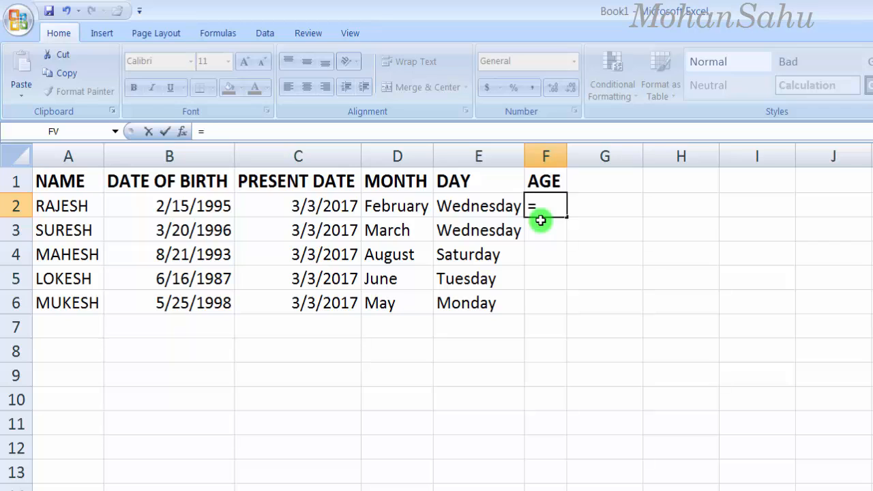
text(DATEDIF)
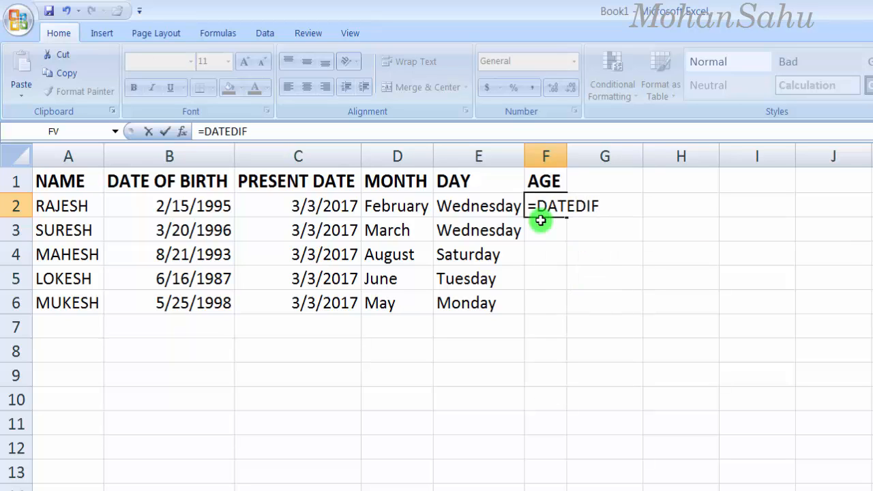
text(()
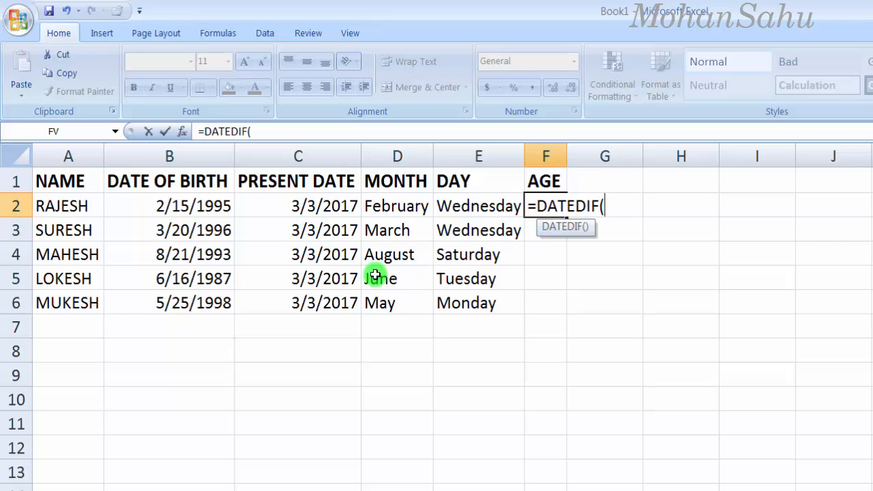
click(167, 209)
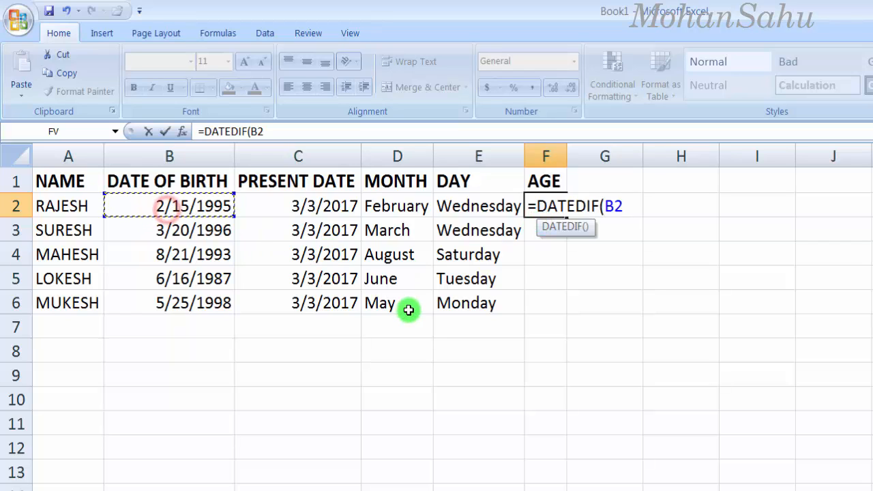
text(,)
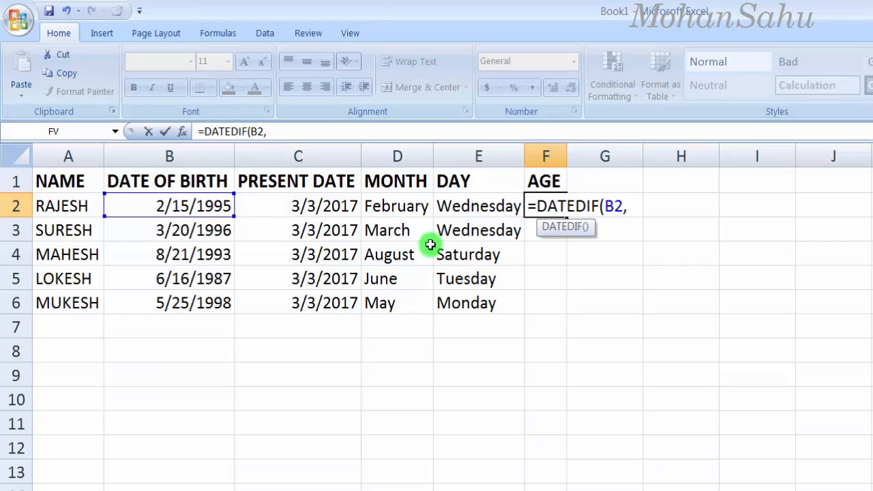
click(311, 206)
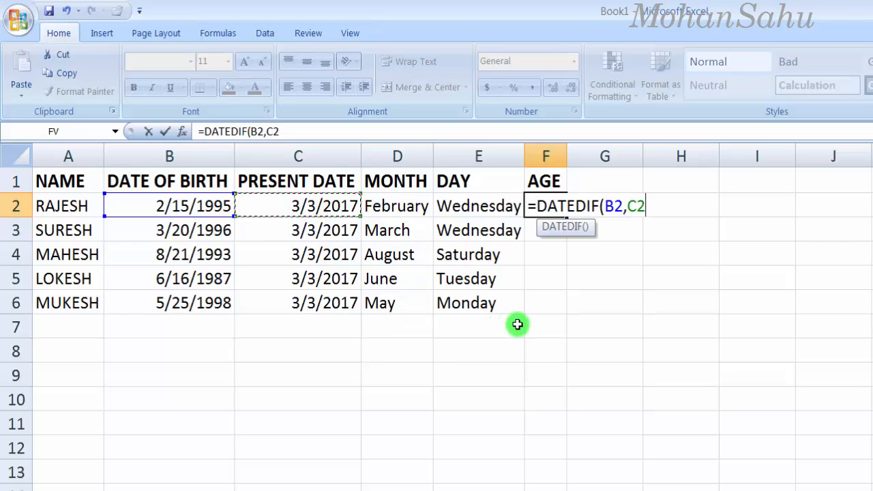
text(,"Y)
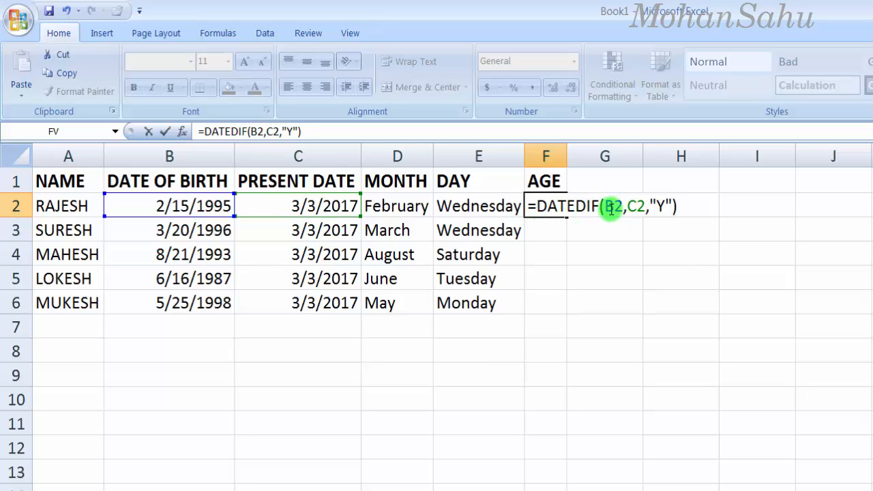
drag(606, 207, 644, 208)
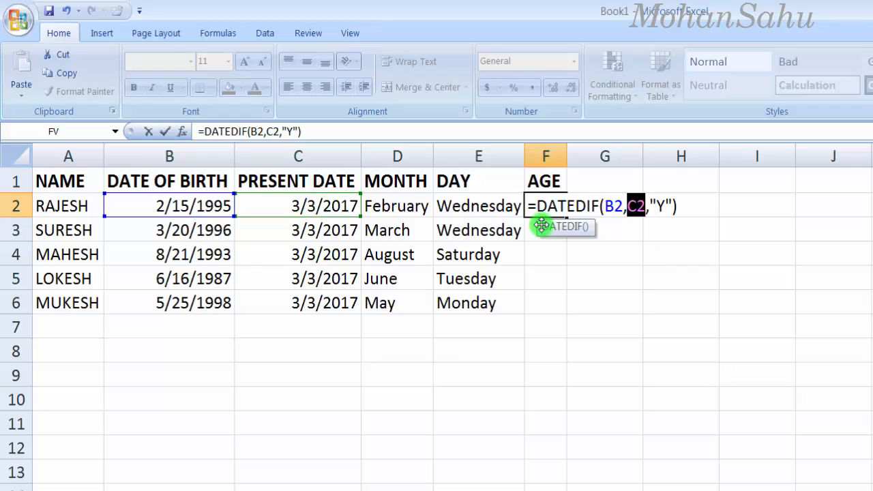
click(681, 208)
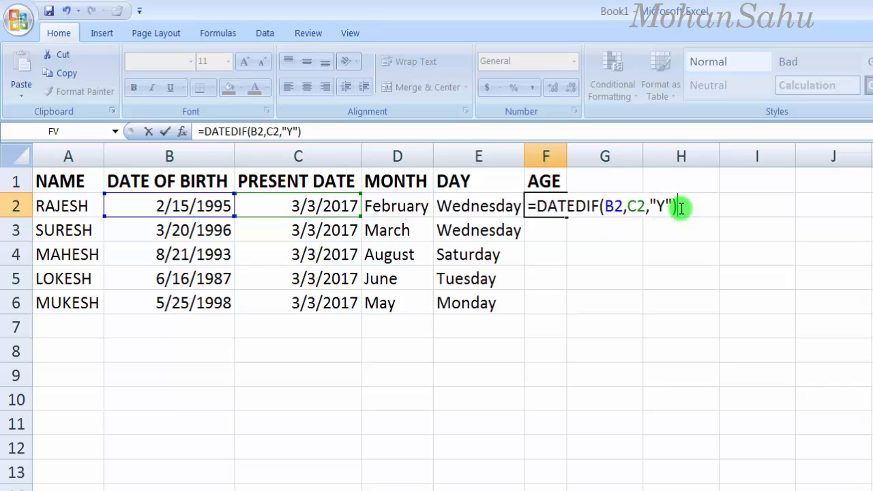
key(Return)
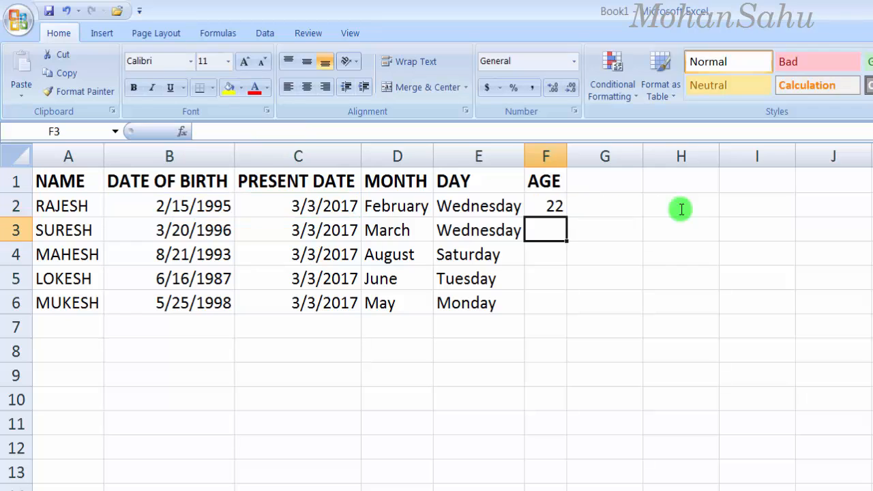
click(549, 204)
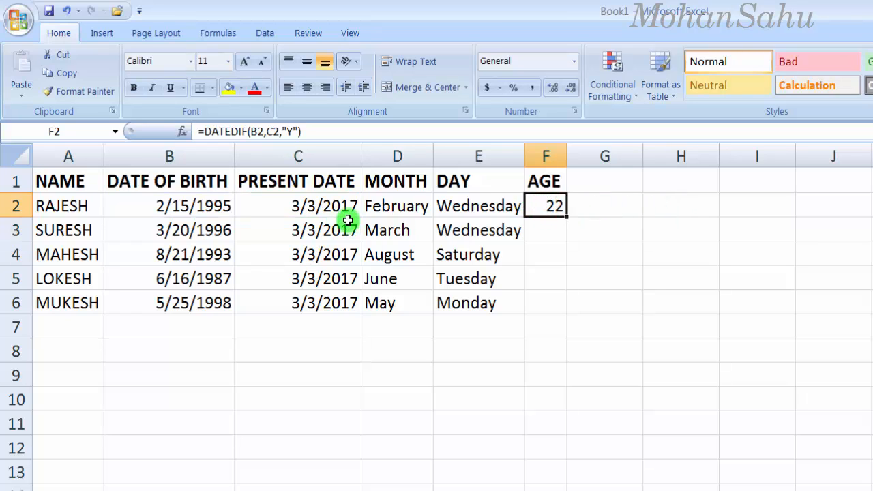
- Enter the formula =DATEDIF(B3,C3,"Y") in F3 to calculate the second person's age in full years
click(542, 234)
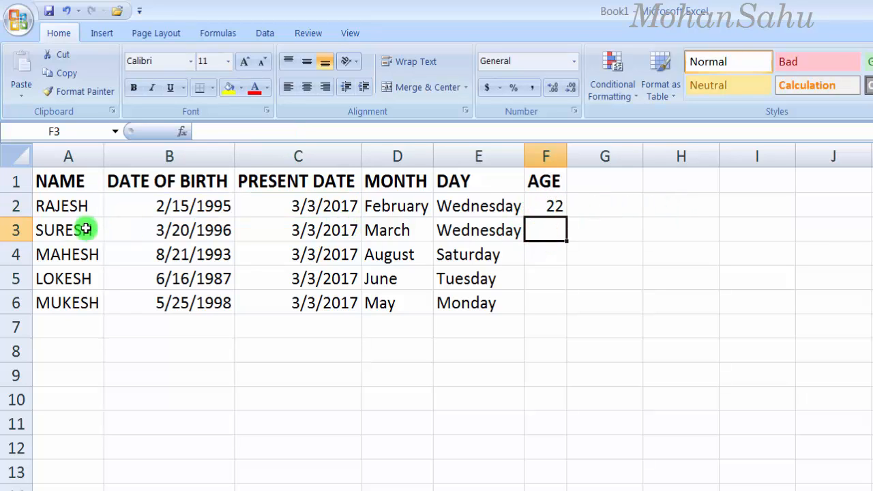
text(=DATEDIF)
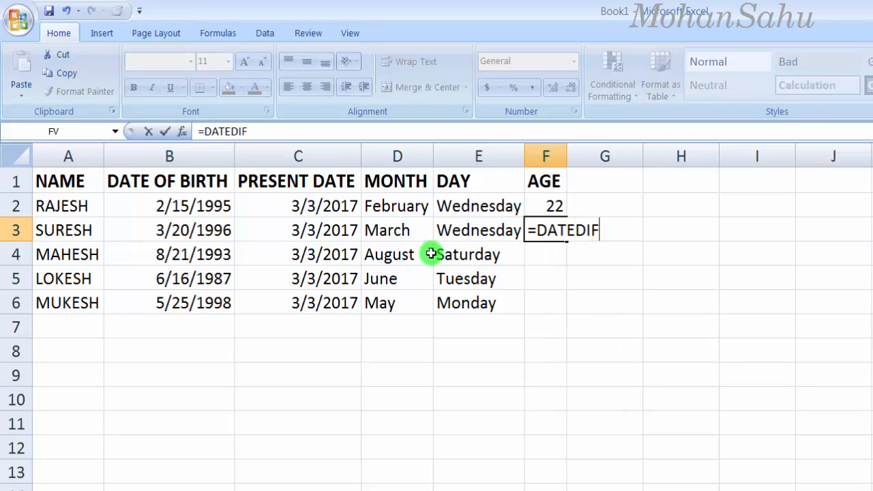
text(()
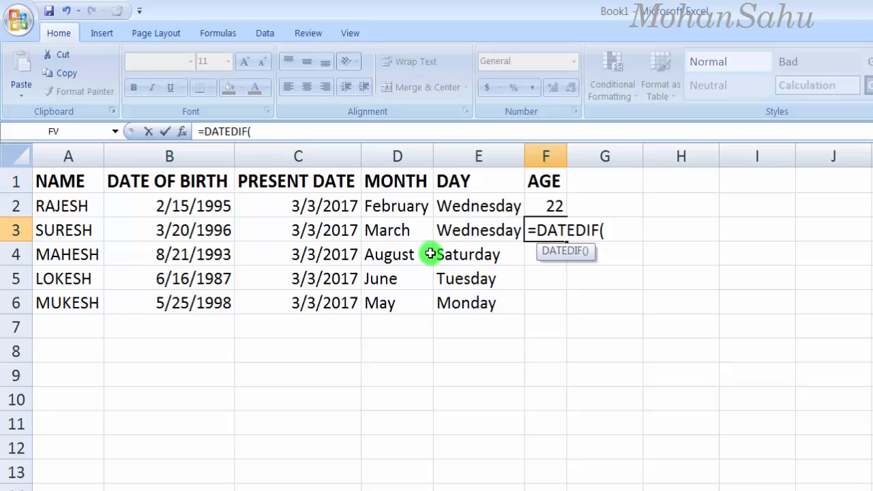
click(204, 232)
text(,)
click(300, 233)
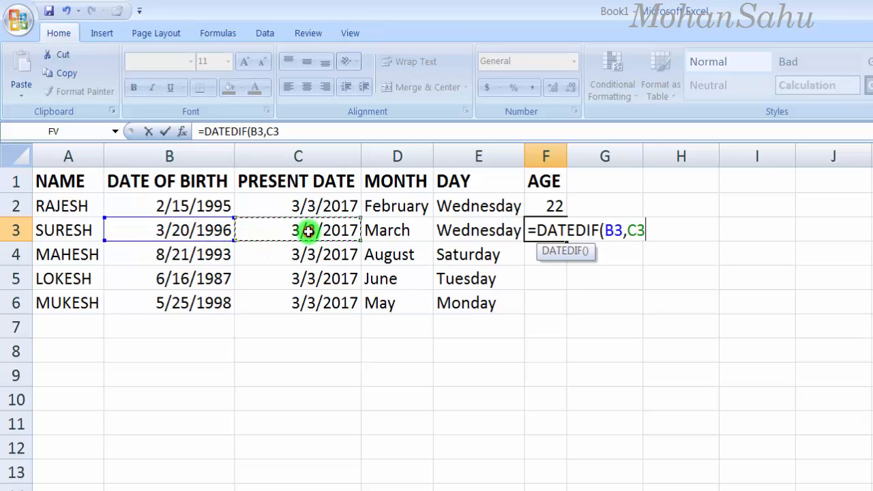
text(,"Y)
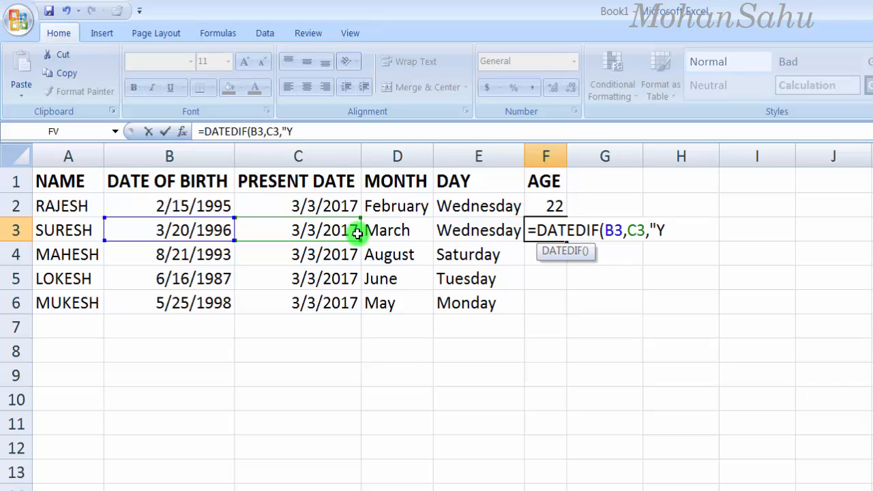
text("))
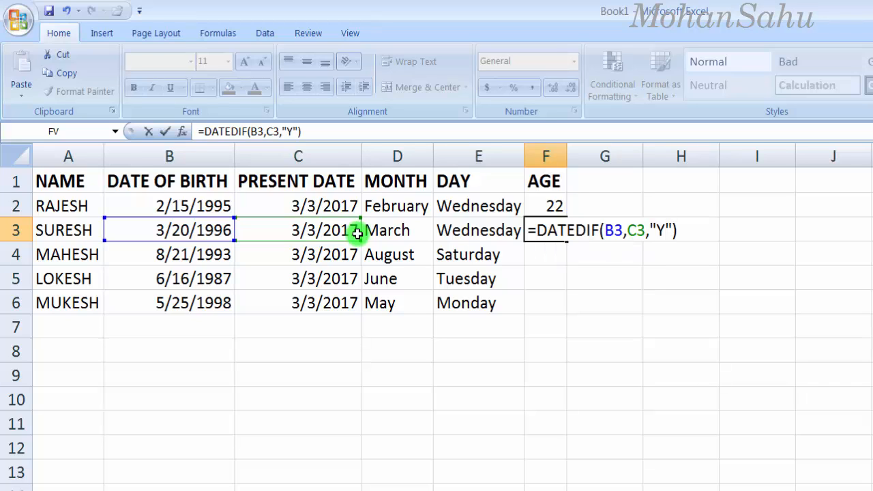
key(Return)
- Fill the age formula from F3 down to F6
click(549, 227)
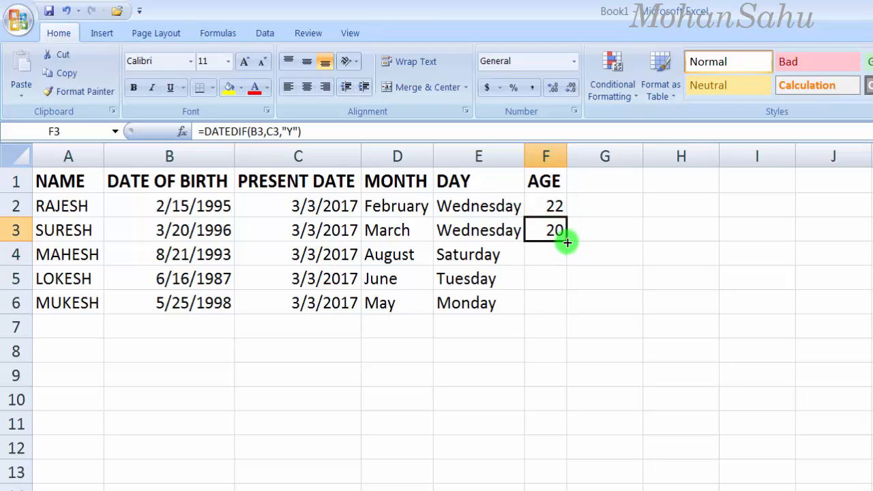
drag(567, 239, 539, 294)
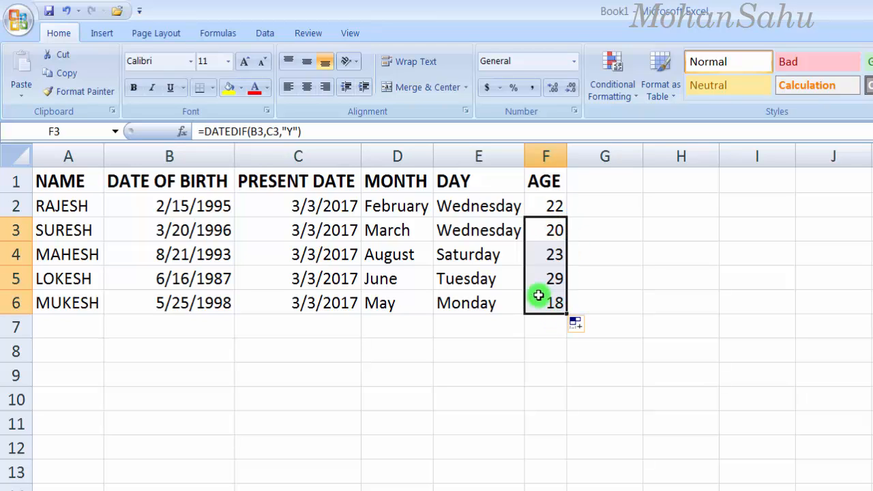
click(622, 253)
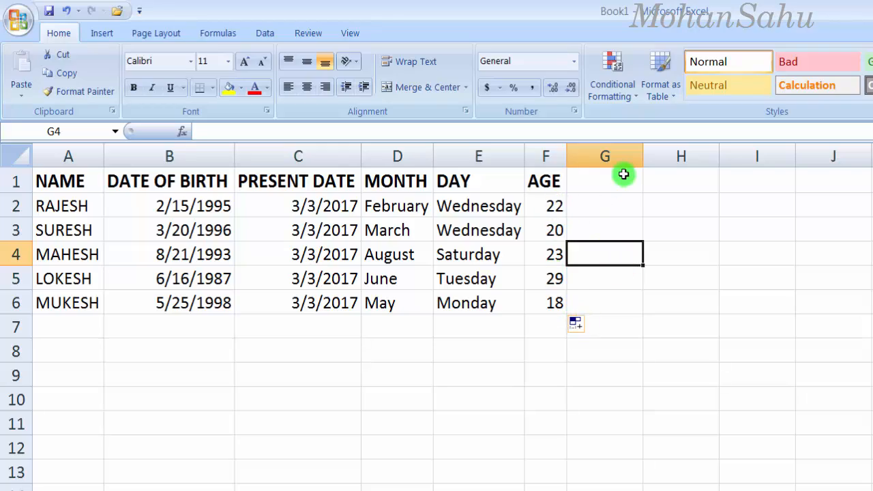
- Add the column headers EXTRA MONTHS in G1 and EXTRA DAYS in H1
click(606, 184)
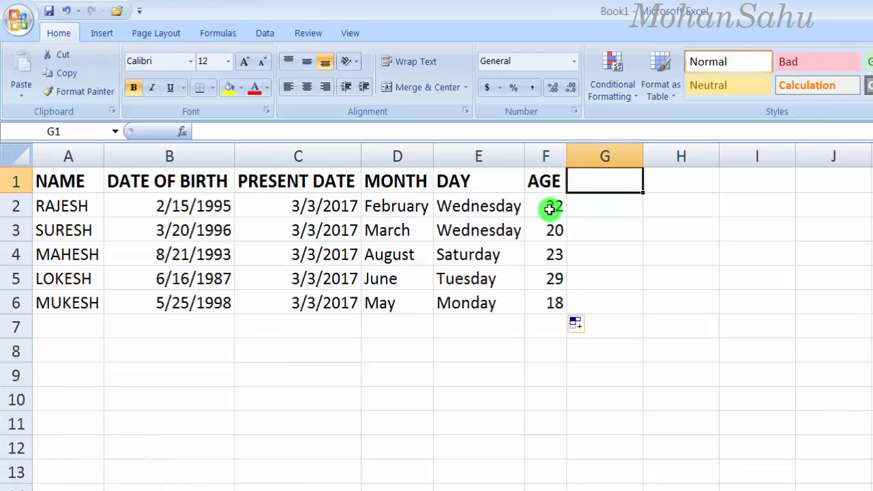
click(540, 206)
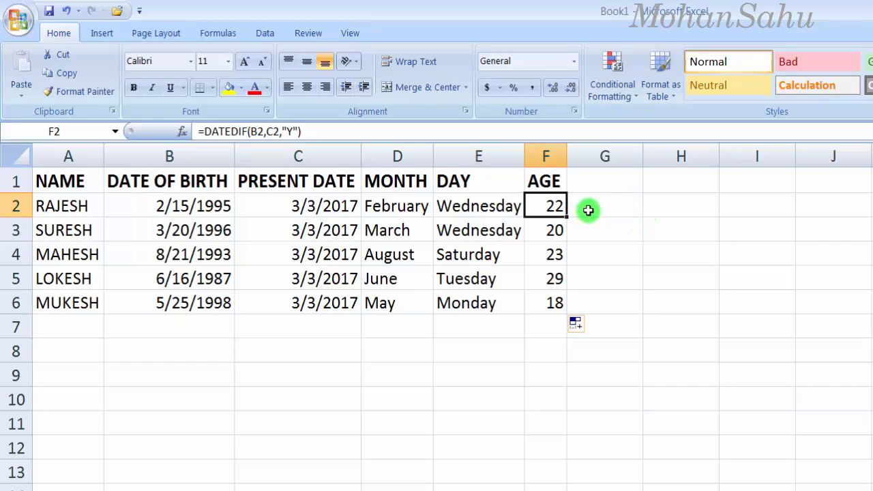
click(590, 188)
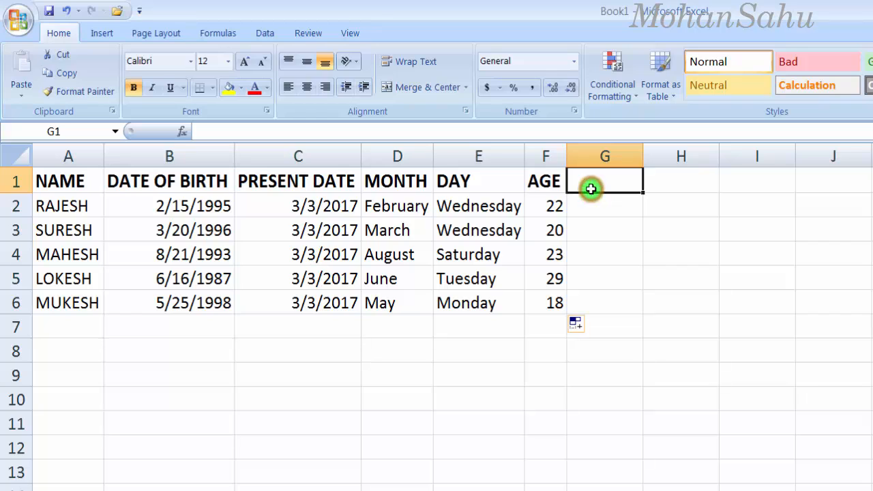
text(EXT)
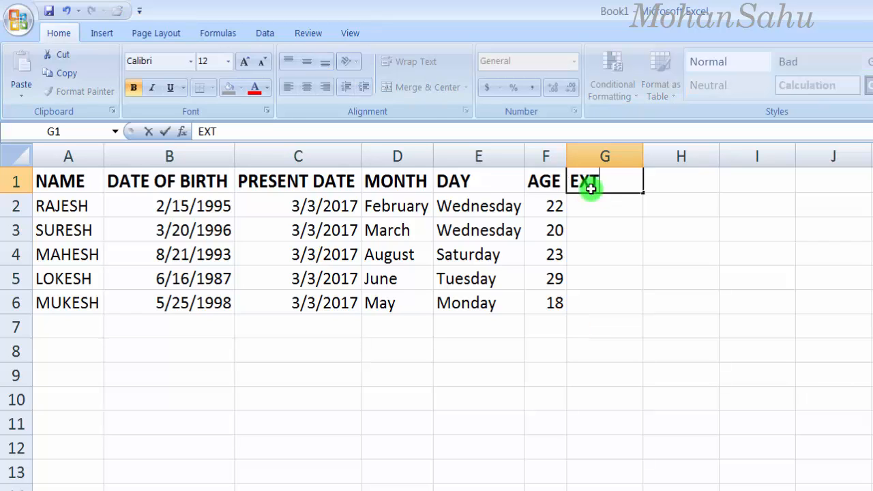
text(RA MONTHS)
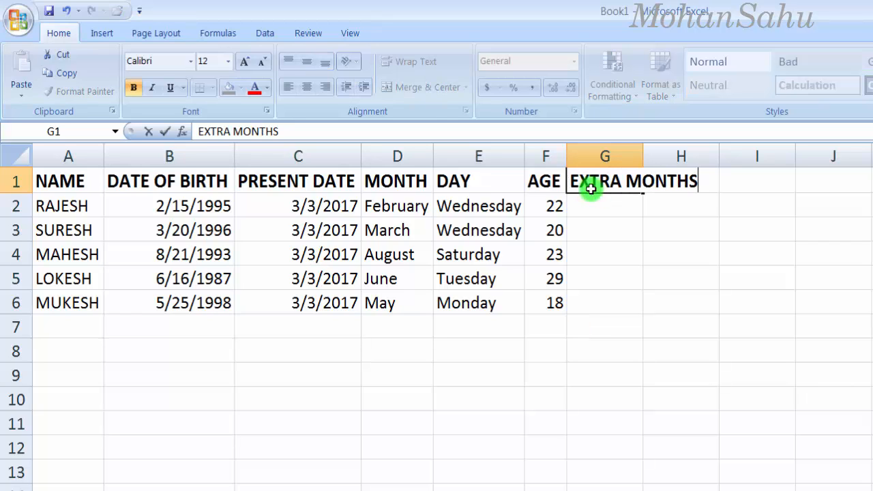
key(Return)
key(Up)
key(Right)
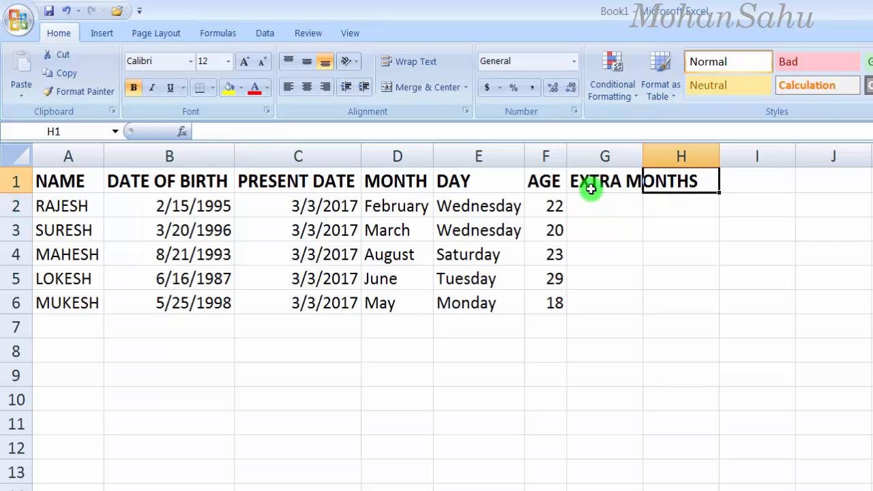
text(EXTRA )
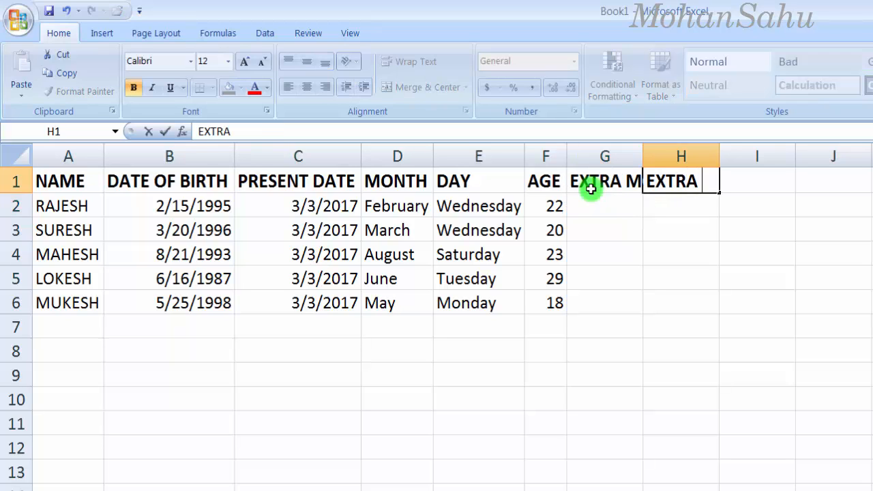
text(DAYS)
key(Return)
- Autofit the widths of columns G and H to their header text
double_click(643, 155)
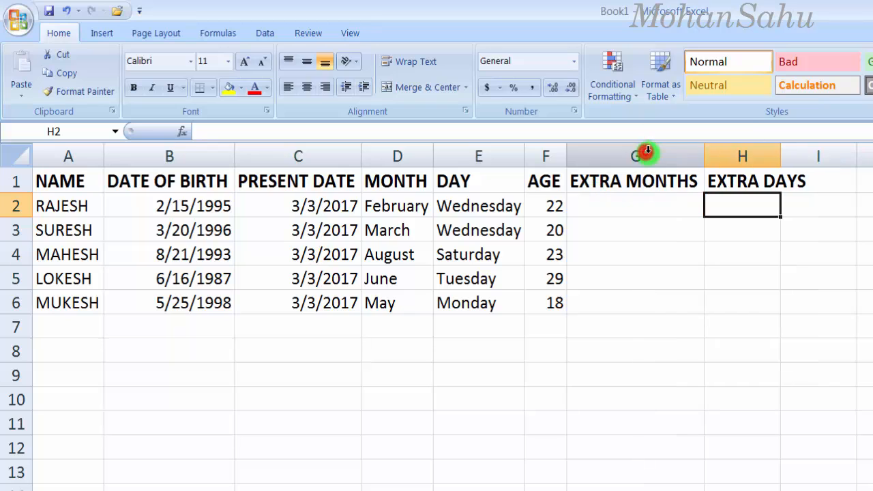
click(767, 155)
double_click(780, 149)
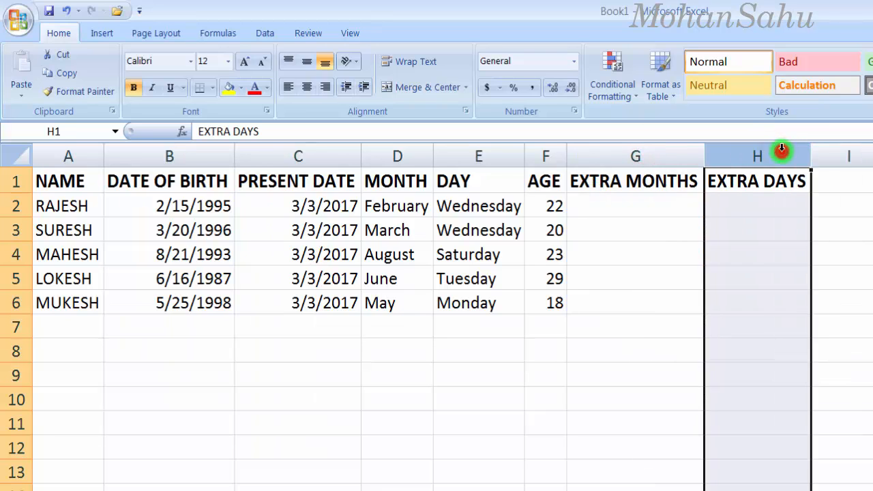
- Enter the formula =DATEDIF(B2,C2,"YM") in G2 for the first person's extra months and check it alongside the age in F2
click(651, 199)
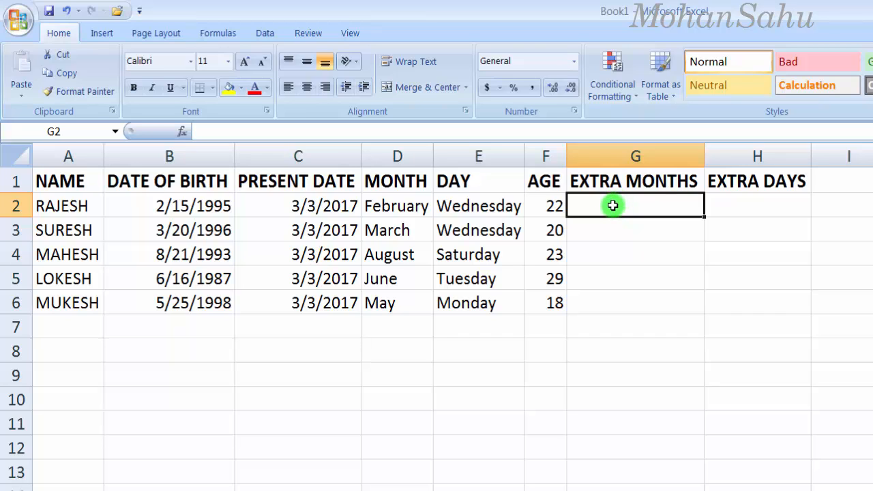
text(=DATED)
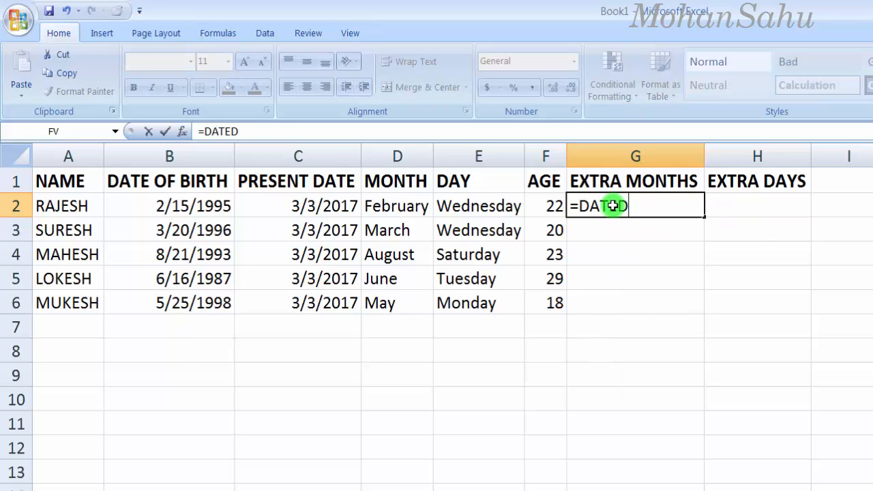
text(IF()
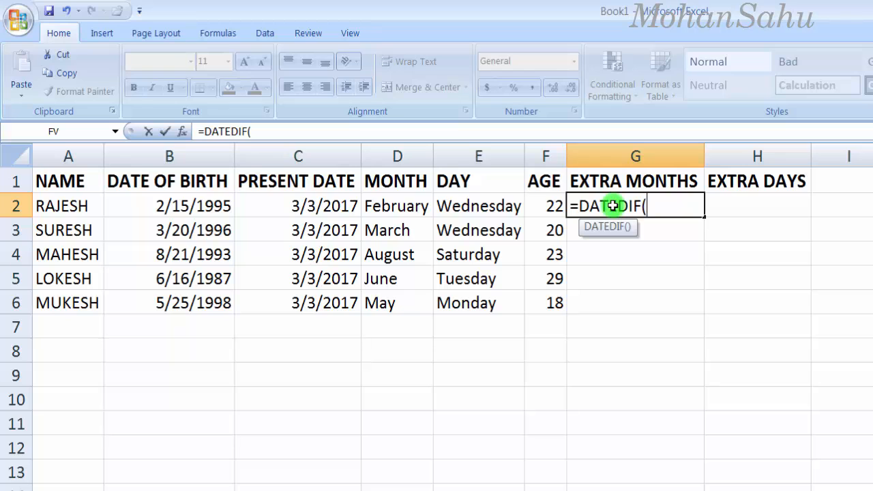
click(177, 205)
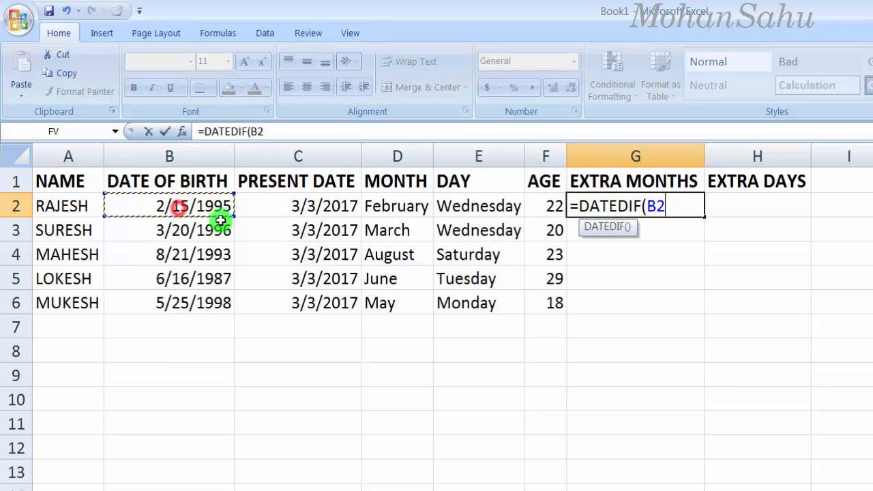
text(,)
click(297, 205)
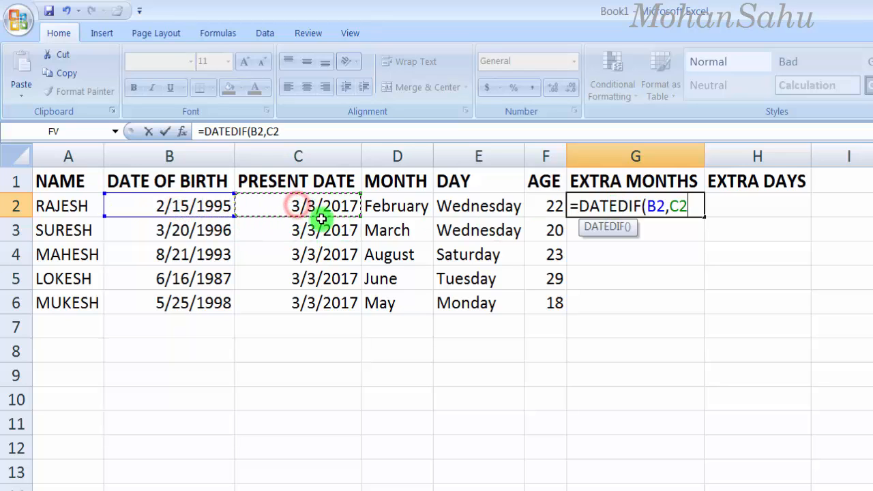
text(,"YM)
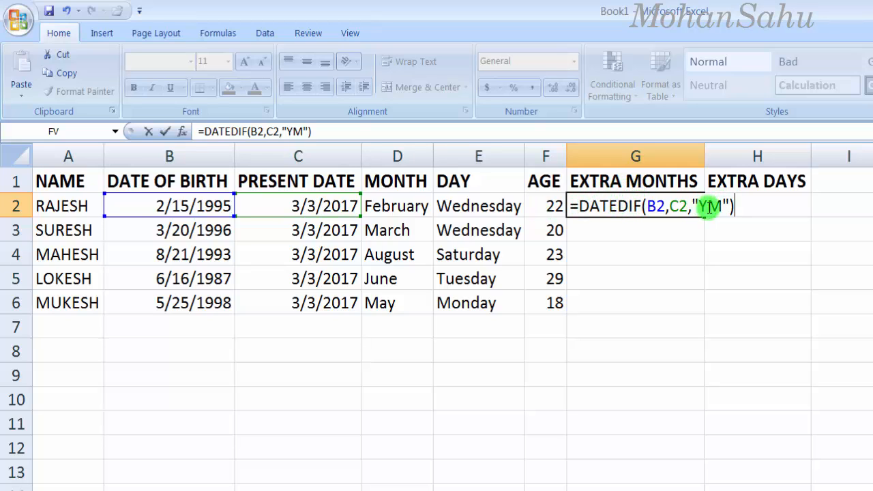
key(Return)
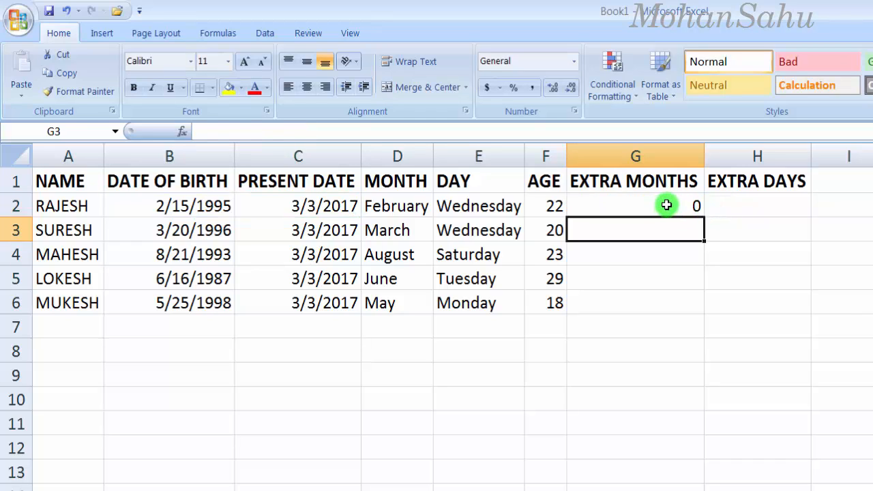
click(658, 204)
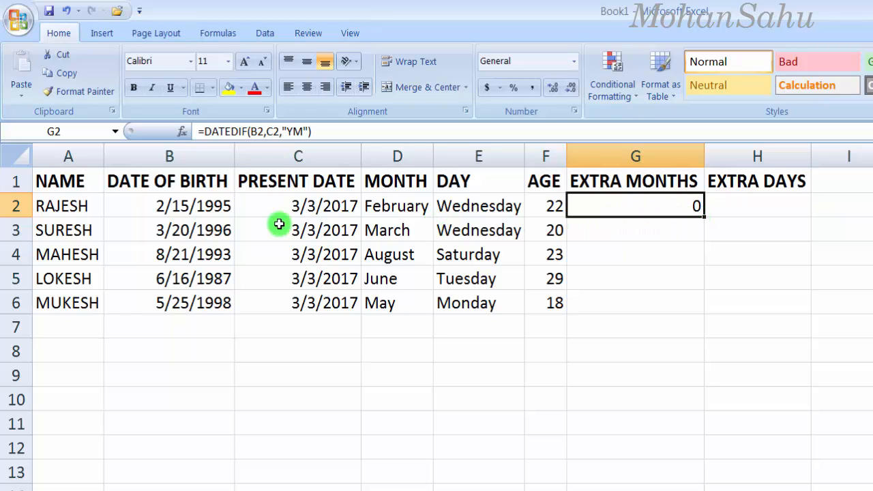
click(547, 204)
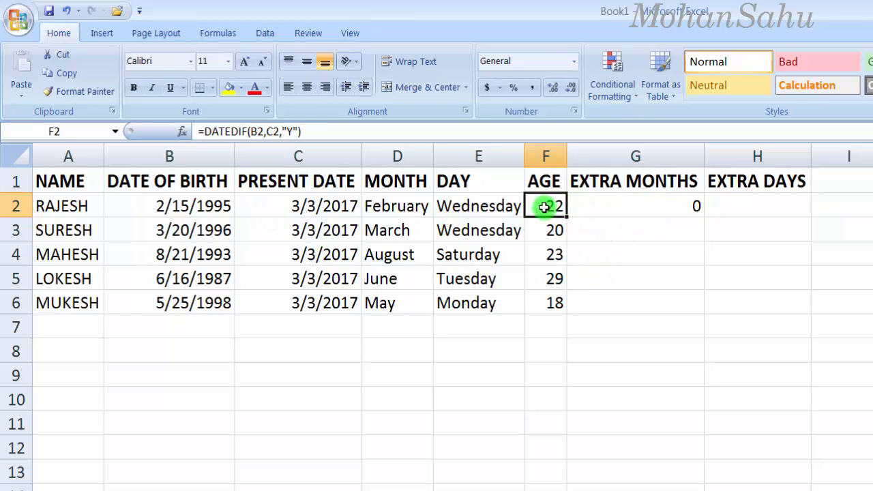
click(690, 206)
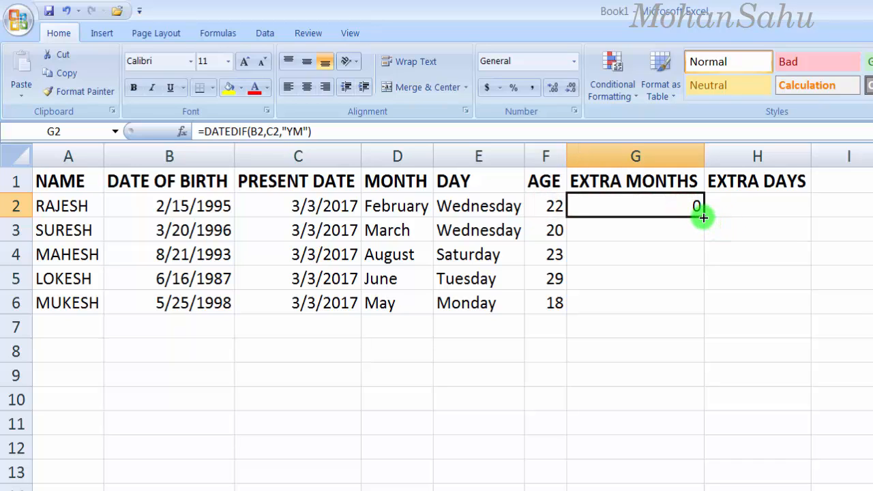
- Enter the formula =DATEDIF(B3,C3,"YM") in G3 to calculate the second person's extra months
click(677, 239)
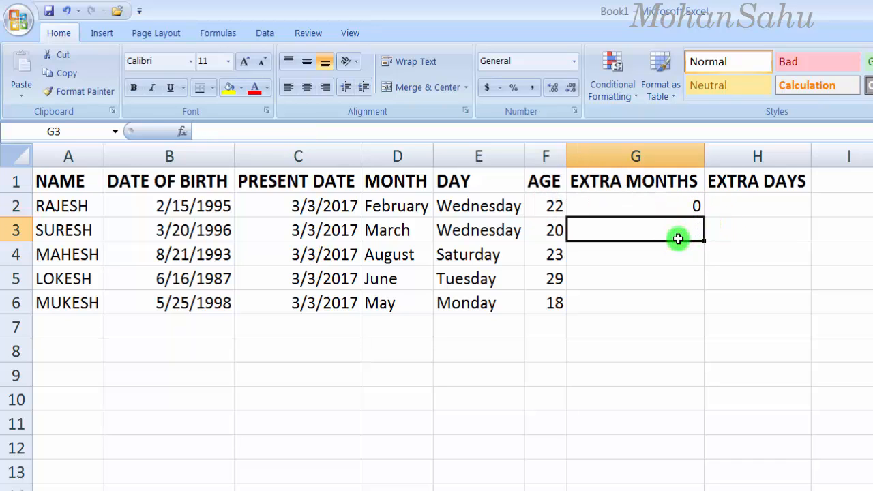
text(=DATED)
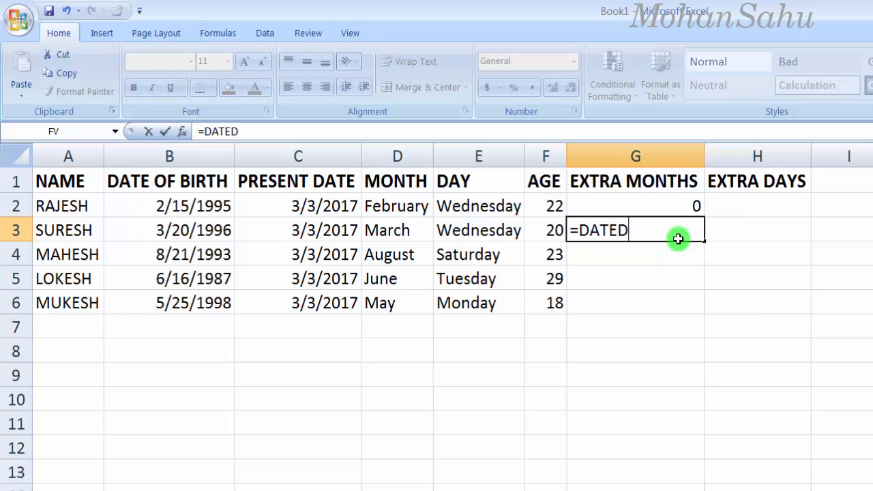
text(IF()
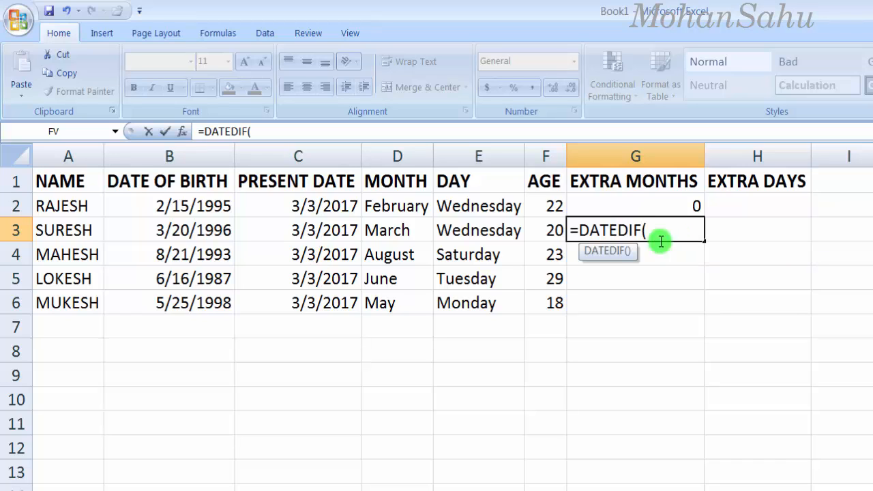
click(206, 223)
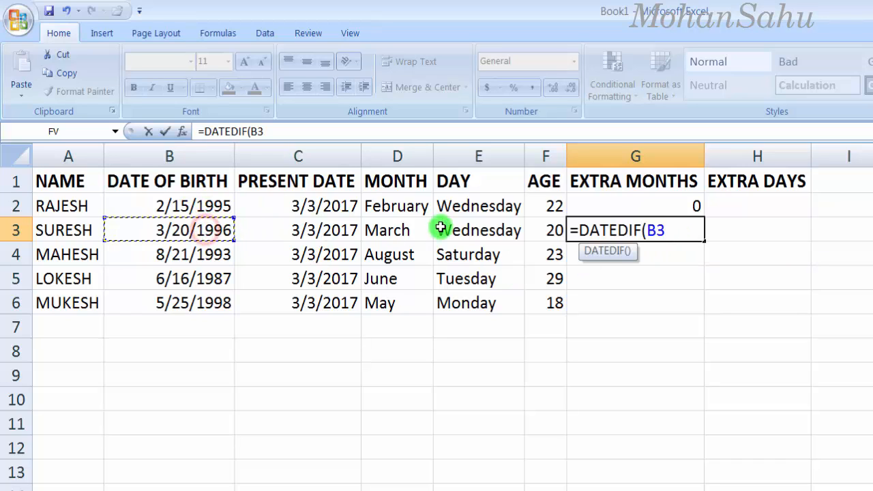
text(,)
click(331, 235)
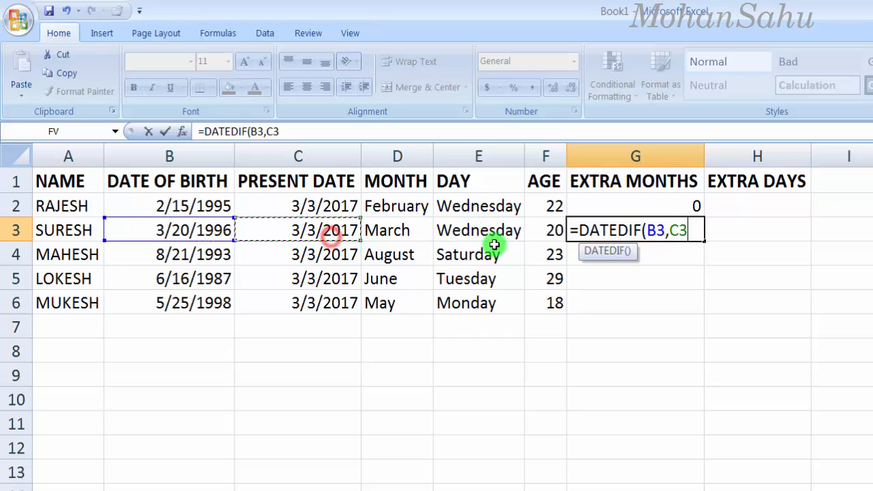
text(,"YM)
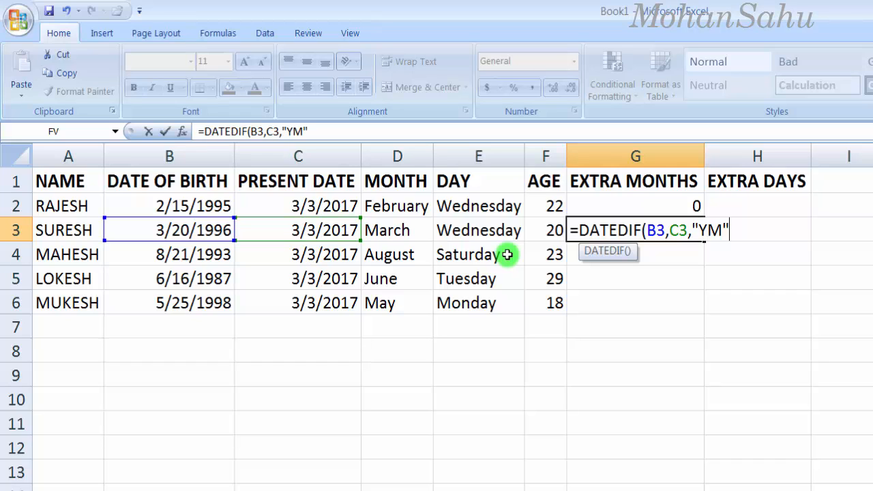
key(Return)
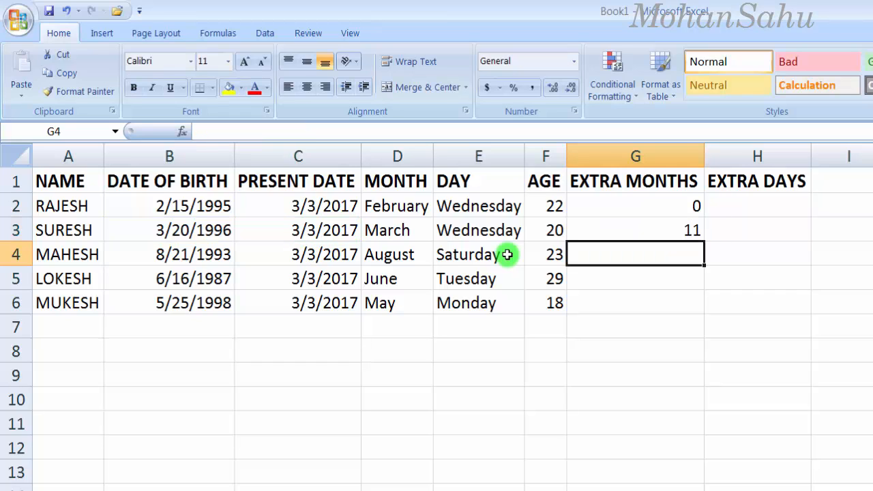
- Check the second person's extra months in G3 against the age, present date and date of birth in row 3
click(623, 222)
click(542, 236)
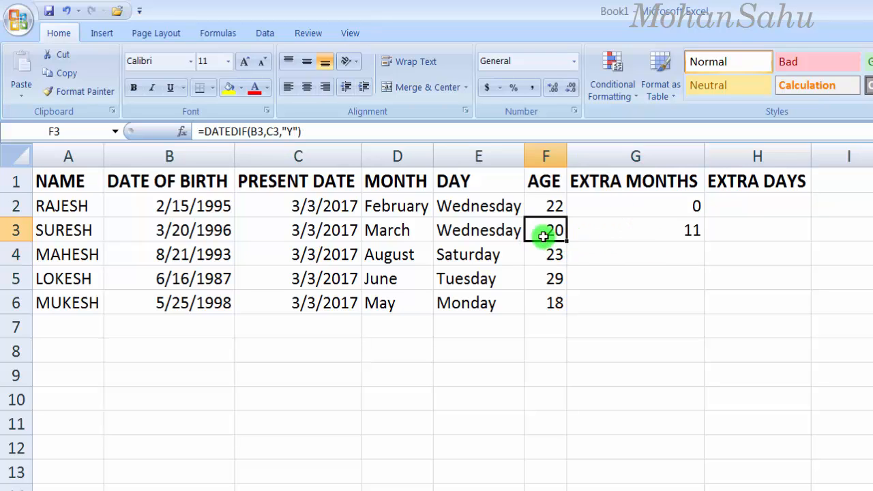
click(617, 230)
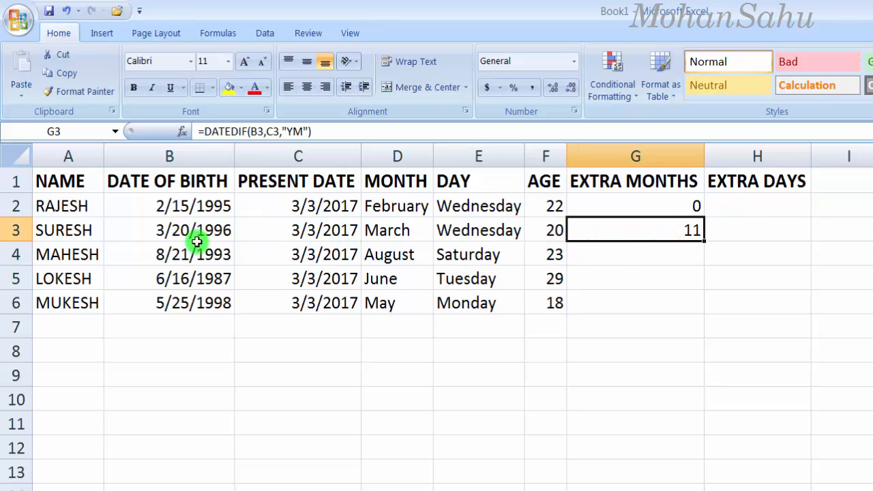
click(69, 230)
click(286, 238)
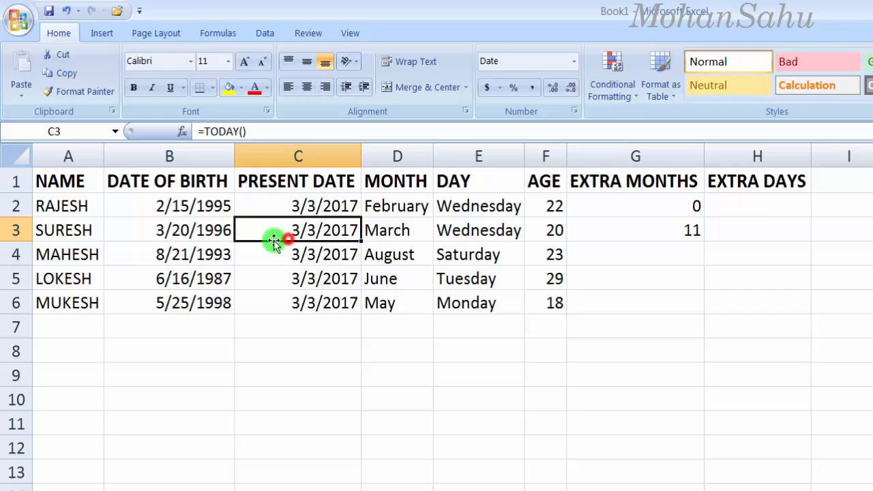
click(188, 225)
- Fill the extra months formula from G3 down through G6 and check the results in column G
click(600, 236)
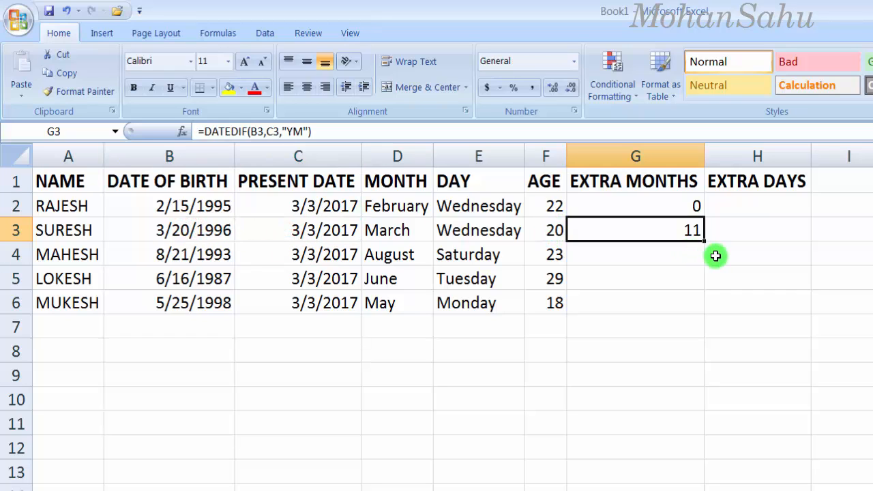
drag(701, 240, 697, 317)
click(673, 287)
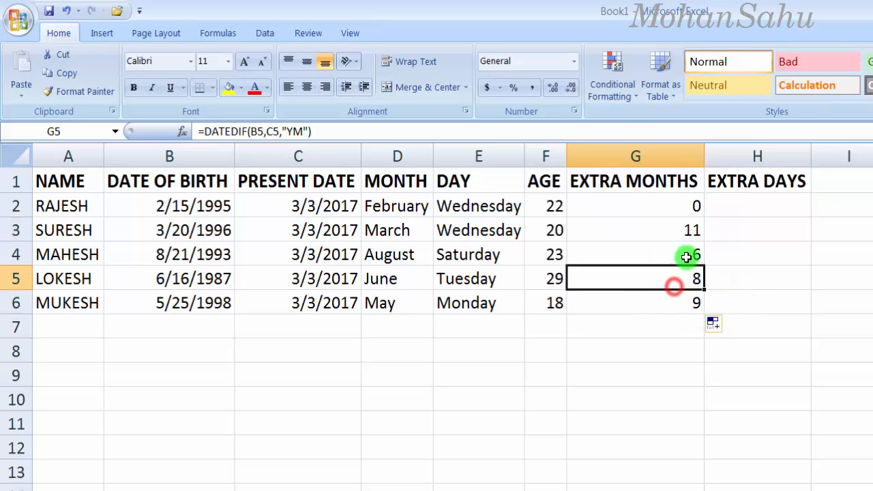
click(552, 254)
click(662, 253)
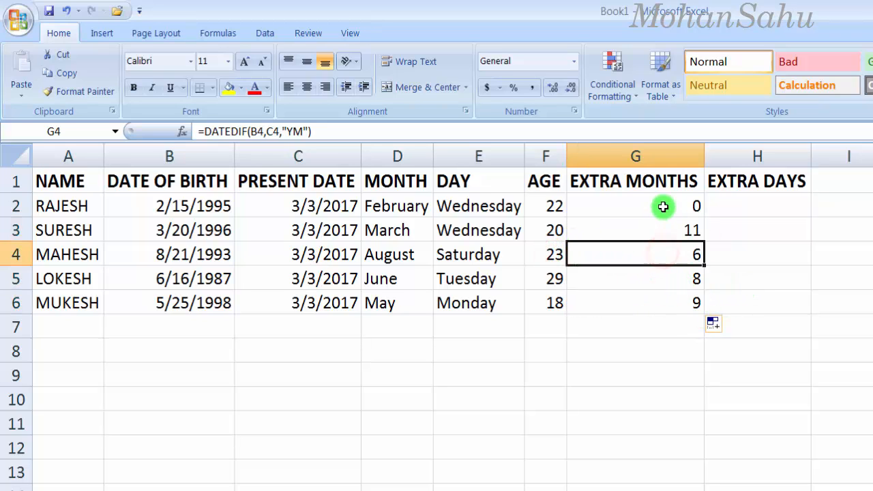
drag(663, 206, 666, 303)
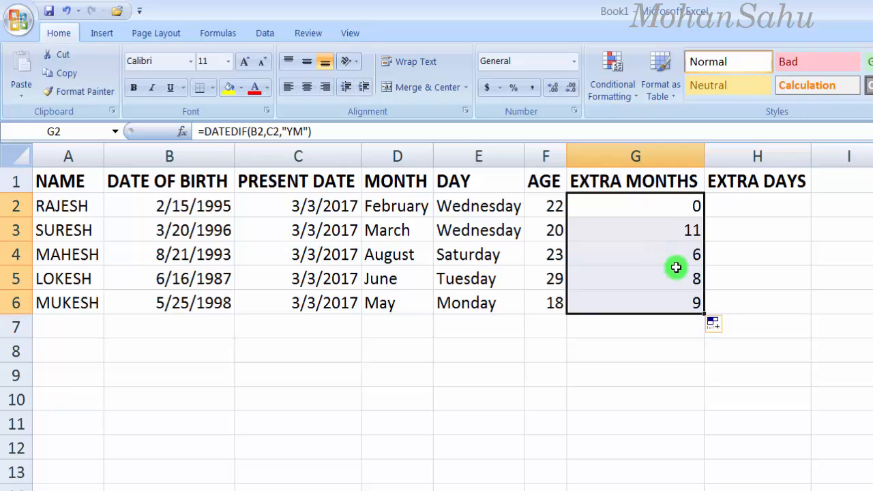
click(679, 276)
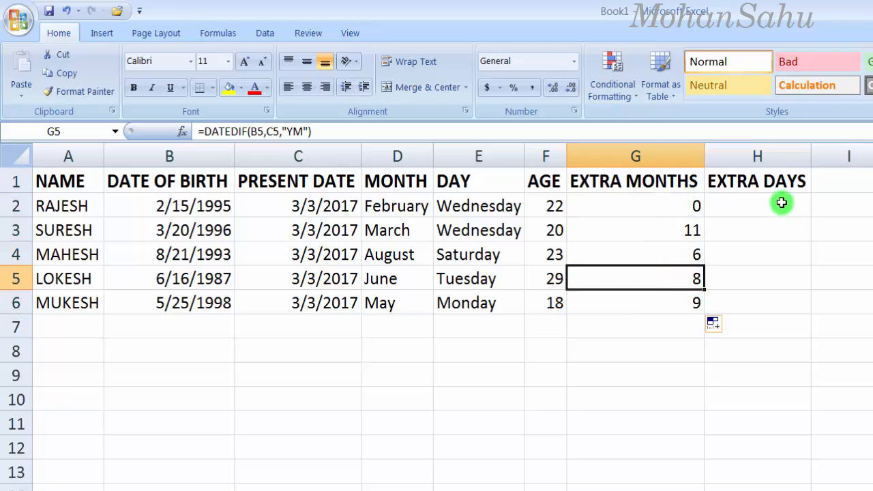
click(757, 205)
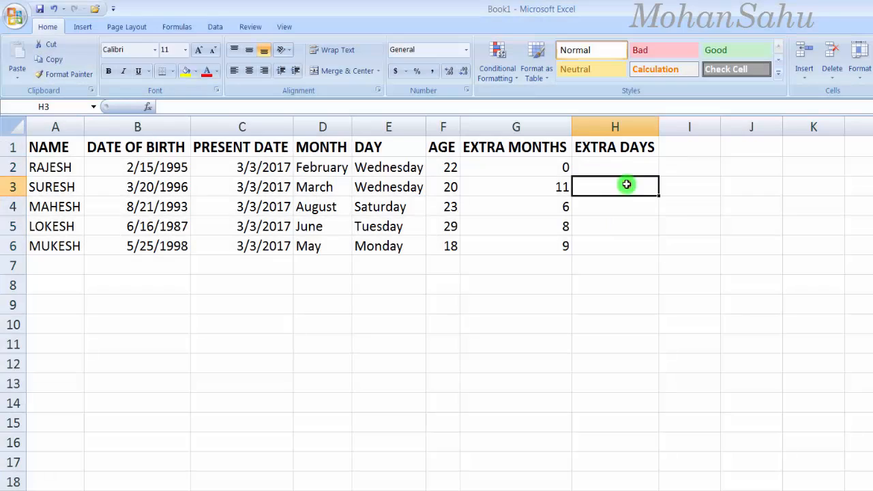
click(609, 165)
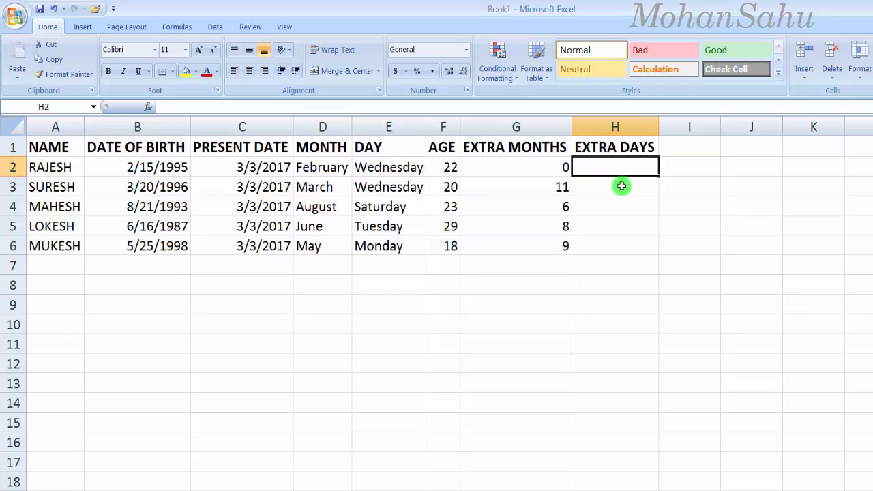
text(=)
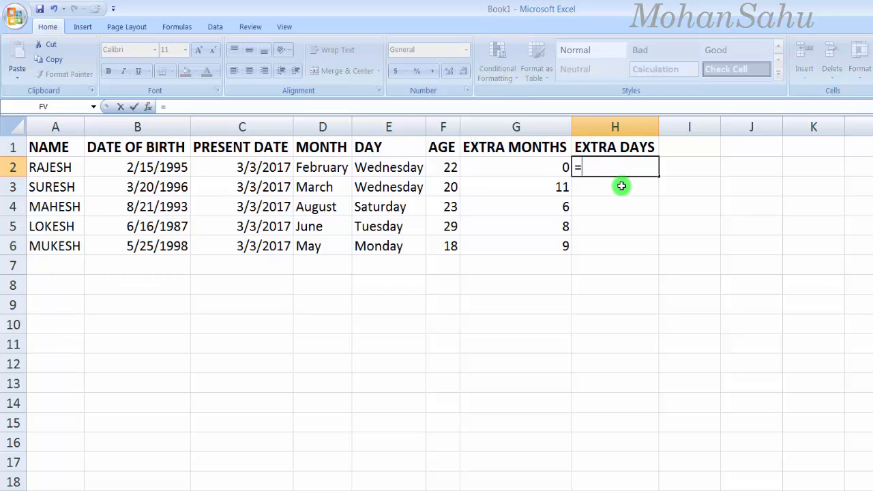
key(Escape)
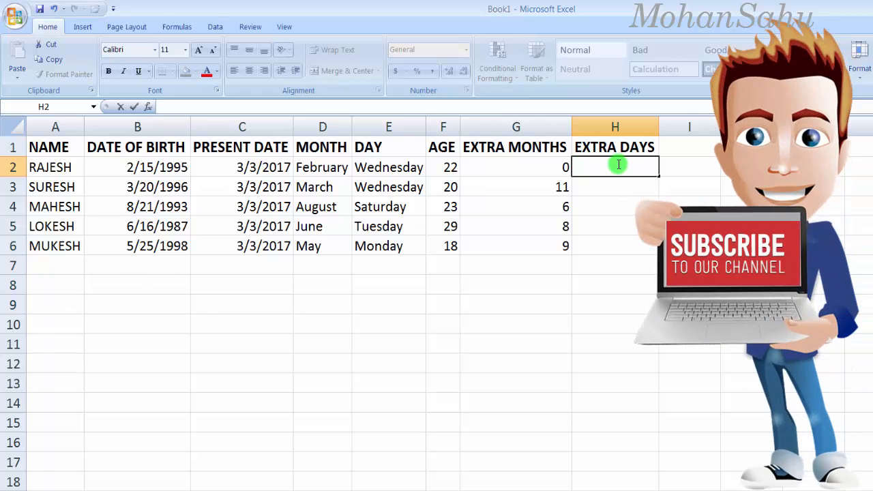
click(449, 169)
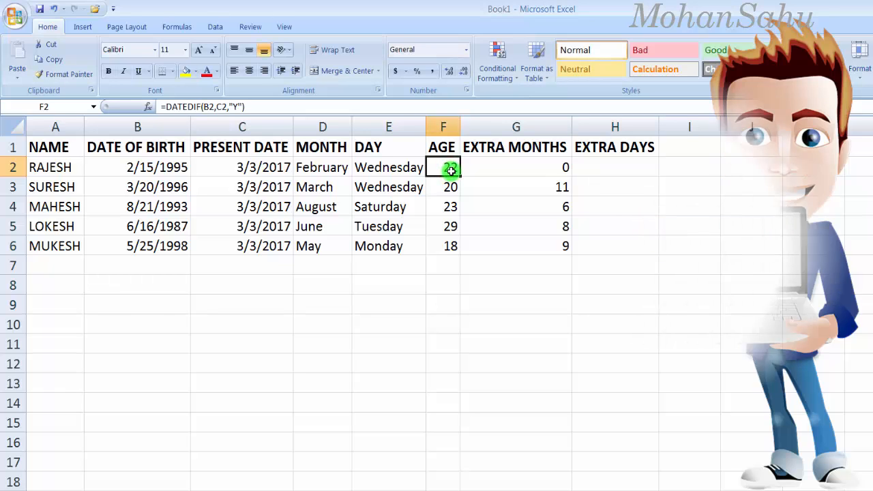
click(546, 169)
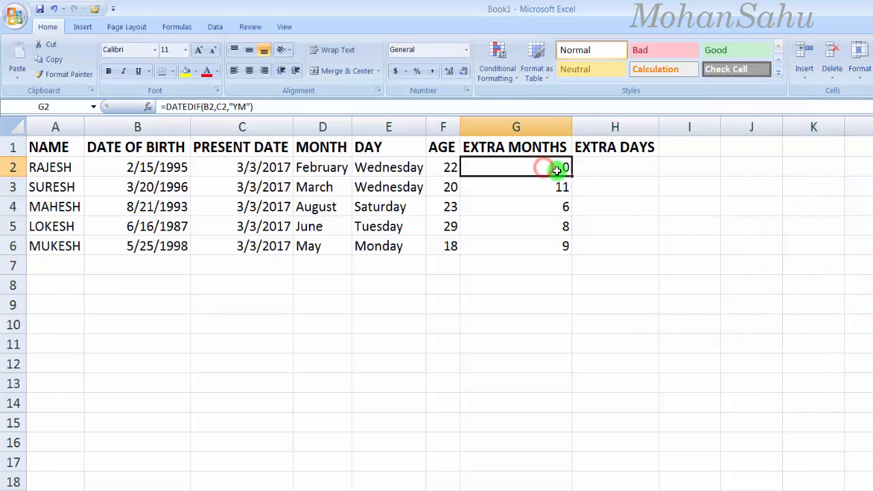
click(453, 170)
- Enter the formula =DATEDIF(B2,C2,"MD") in H2 to calculate the first person's extra days
click(605, 168)
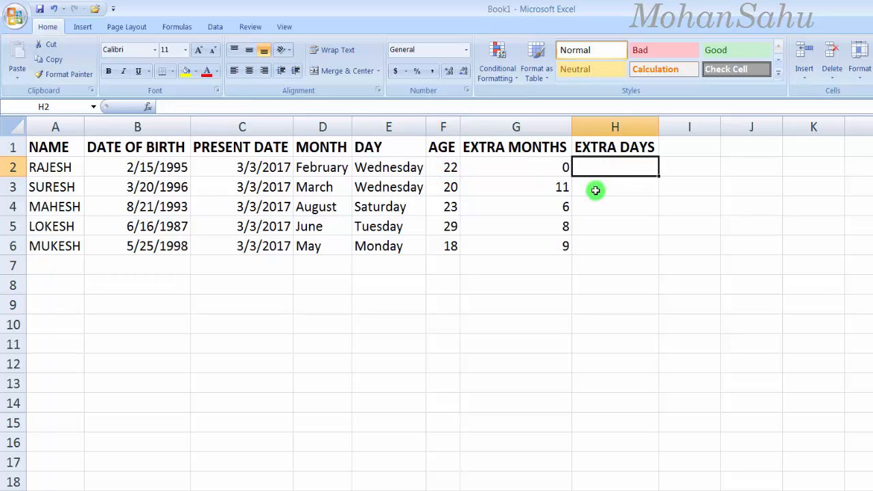
text(=DTE)
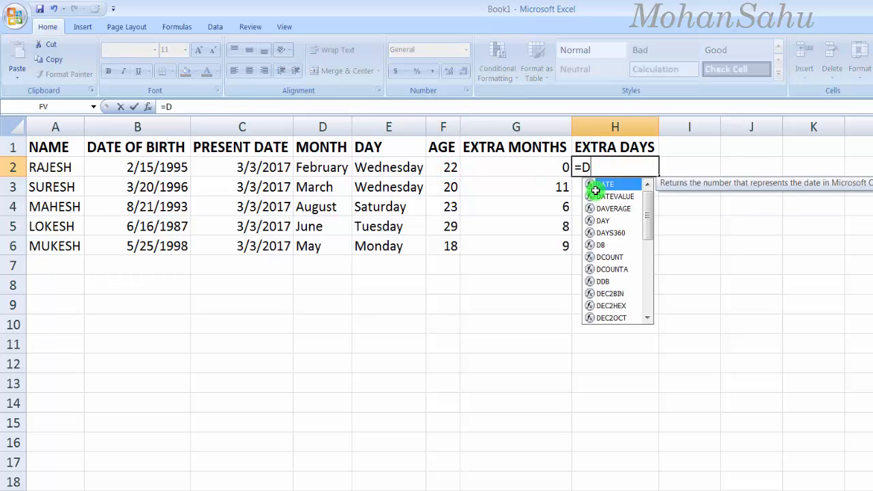
key(BackSpace)
key(BackSpace)
text(AD)
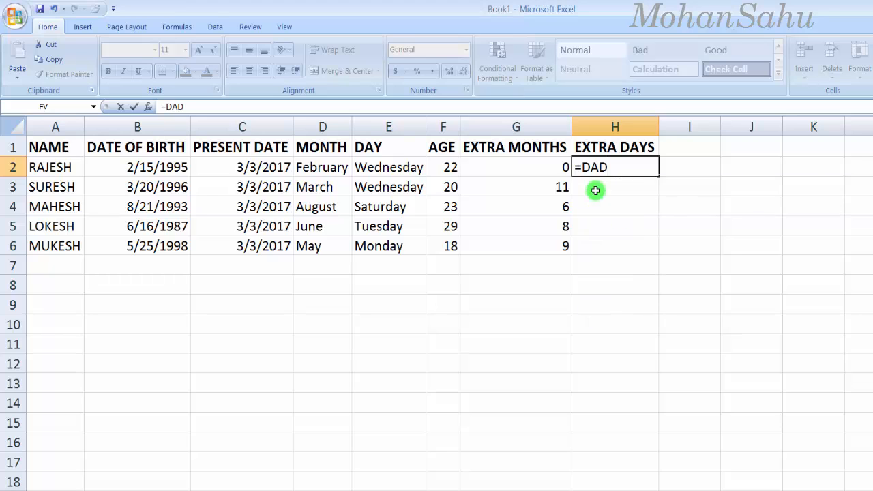
key(BackSpace)
text(TEDIF()
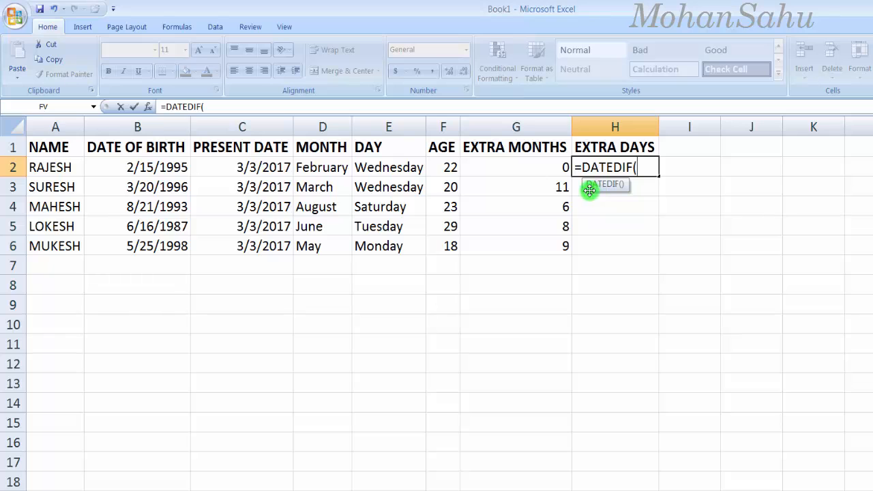
click(124, 161)
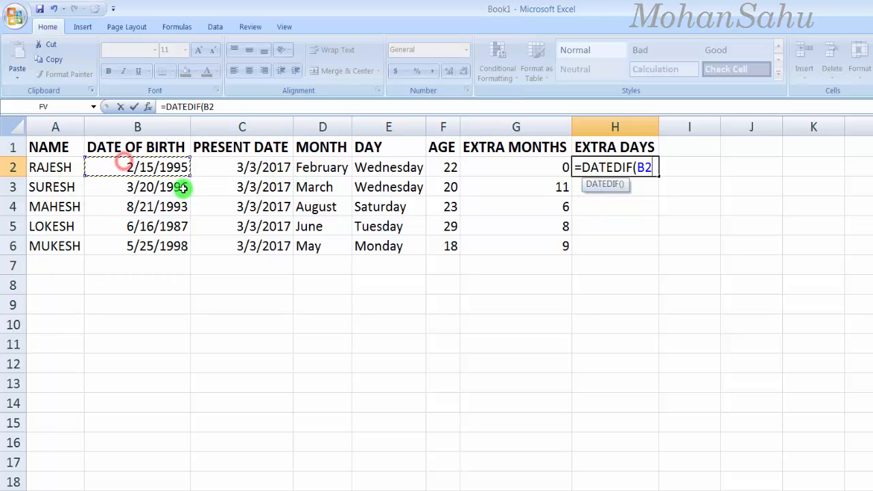
text(,)
click(233, 171)
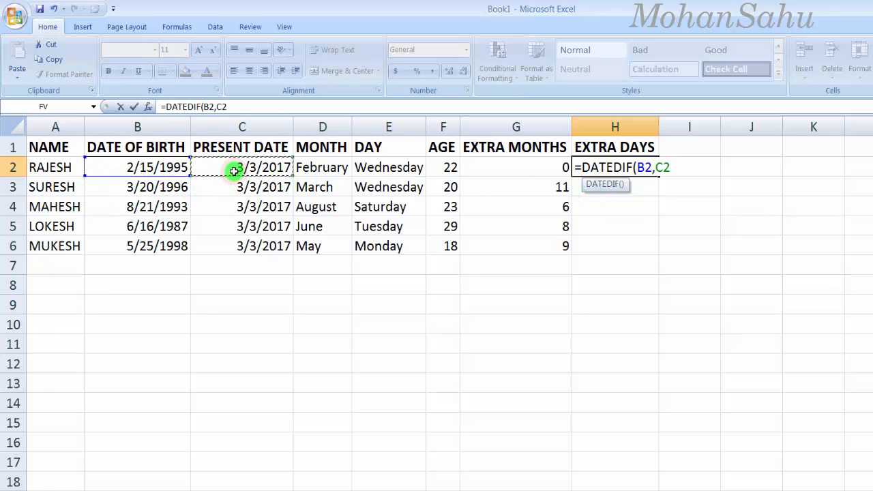
text(,"MD)
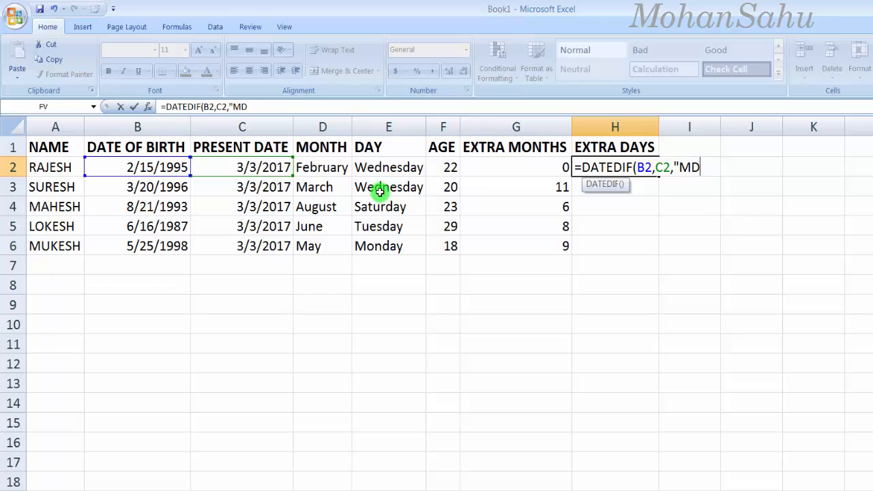
text("))
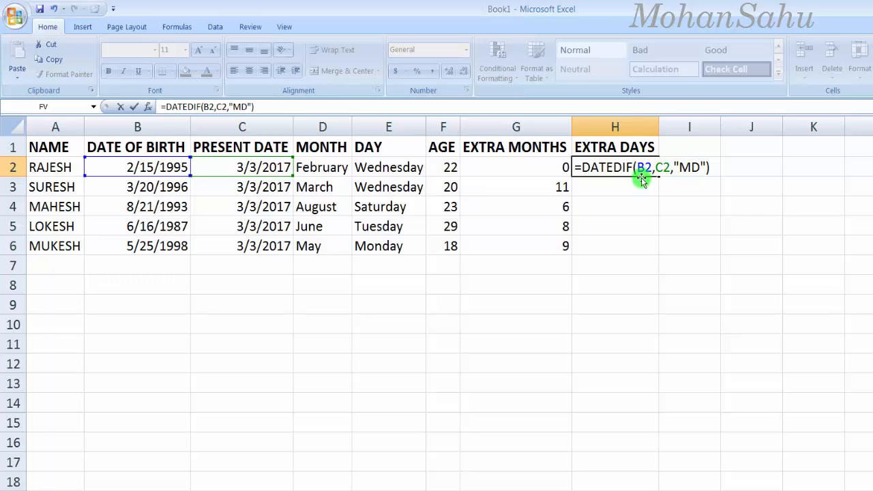
key(Return)
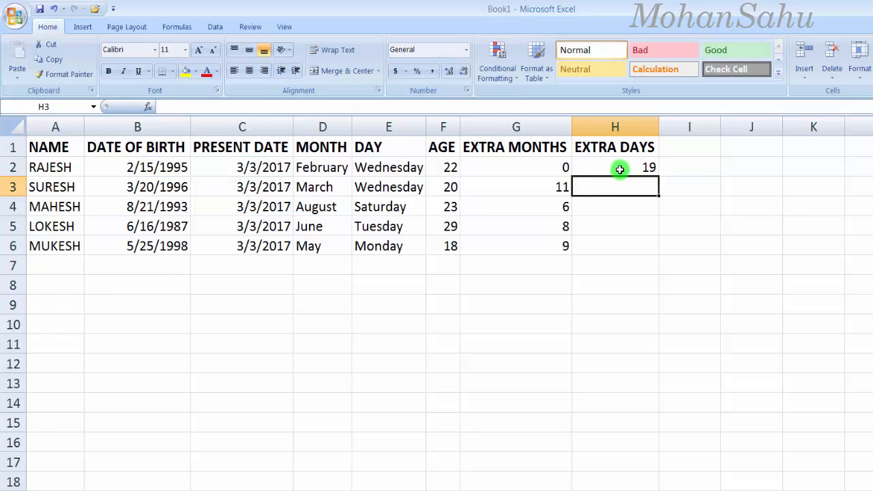
- Check the first person's extra days in H2 against the present date in C2 and the age in F2
click(615, 170)
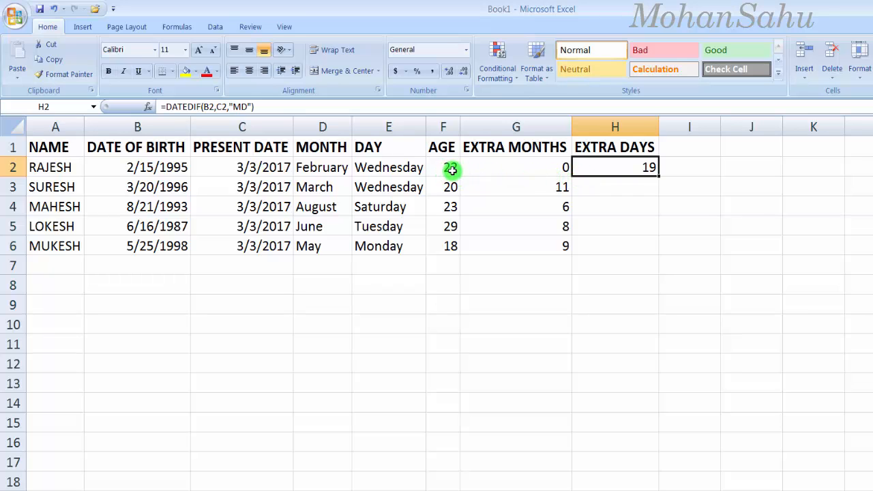
click(262, 173)
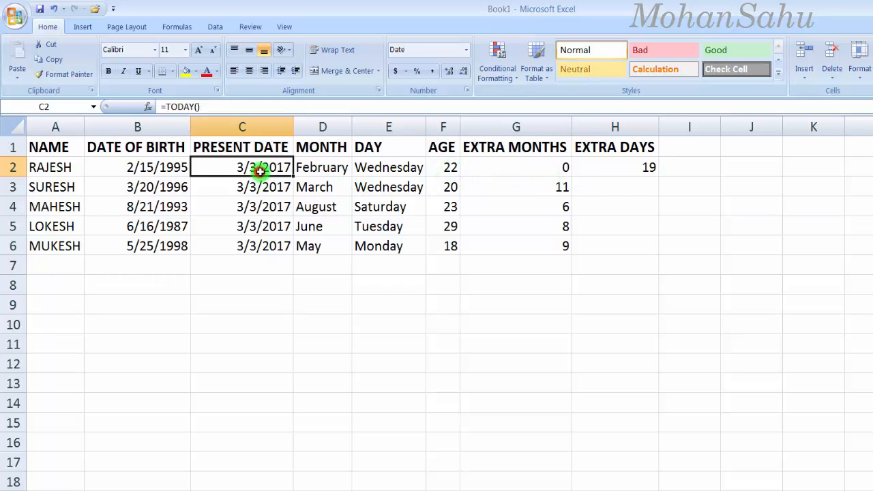
click(446, 168)
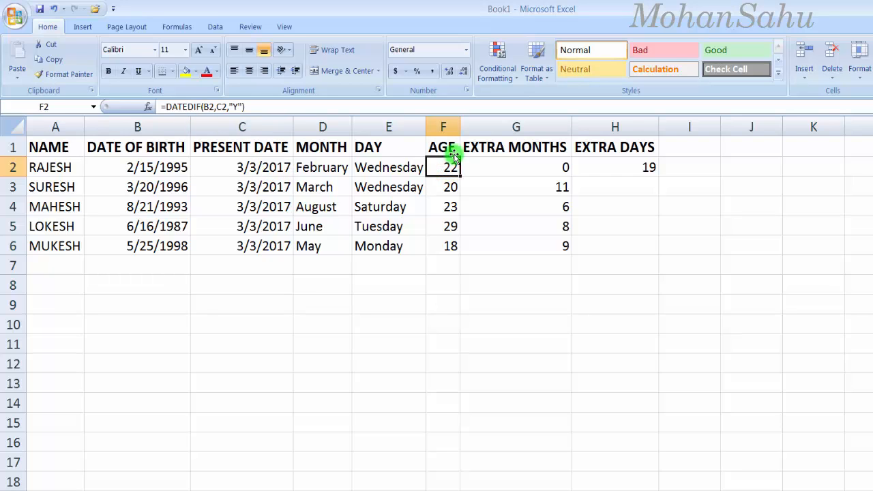
click(644, 161)
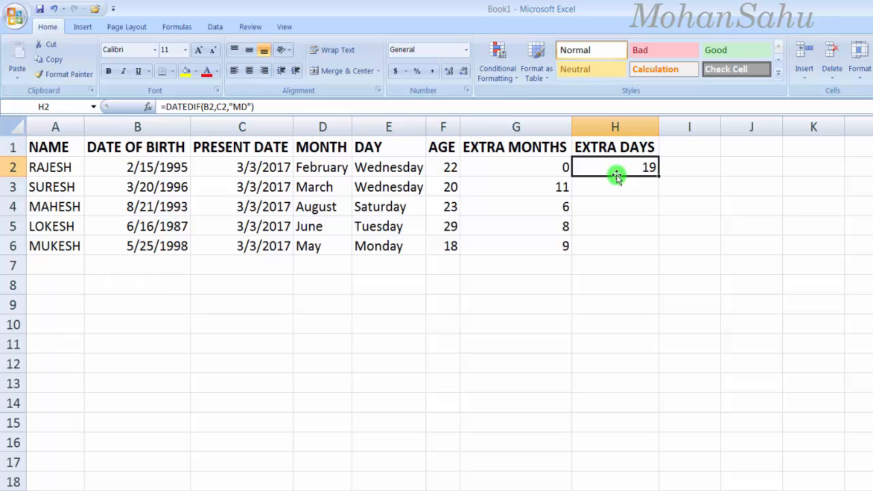
- Enter the formula =DATEDIF(B3,C3,"MD") in H3 for the second person's extra days and check the present date in C3
click(624, 186)
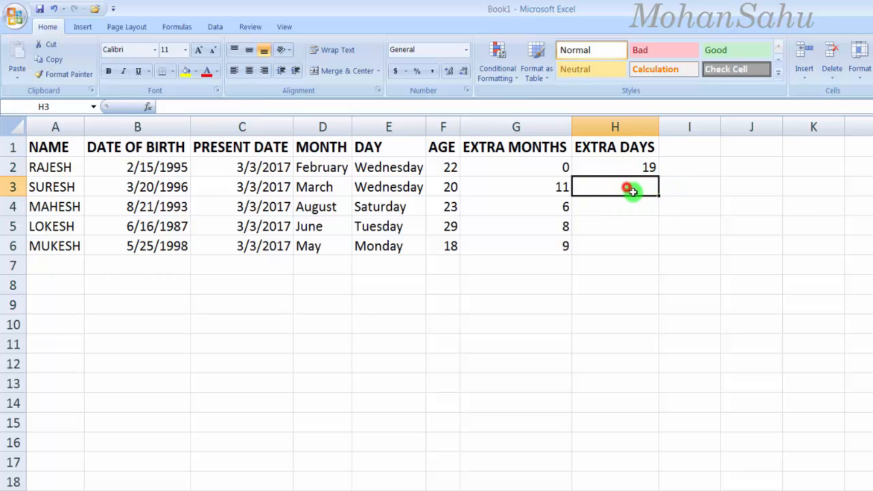
text(=DATE)
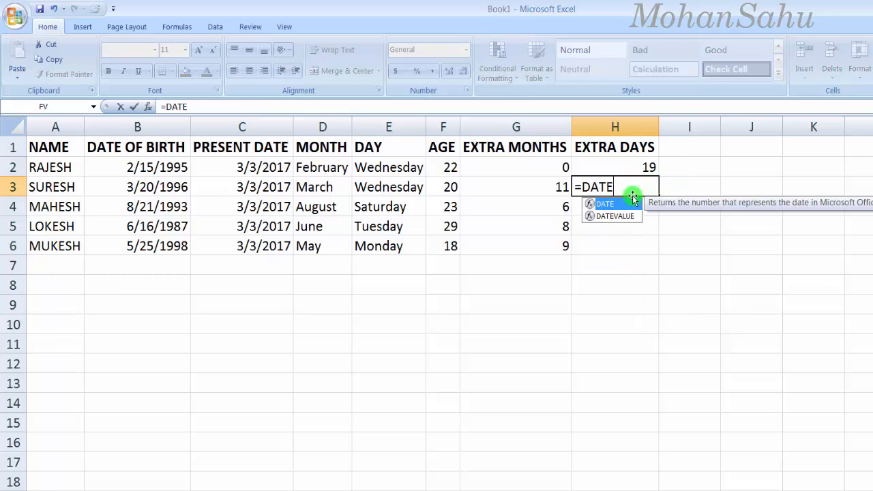
text(DIF()
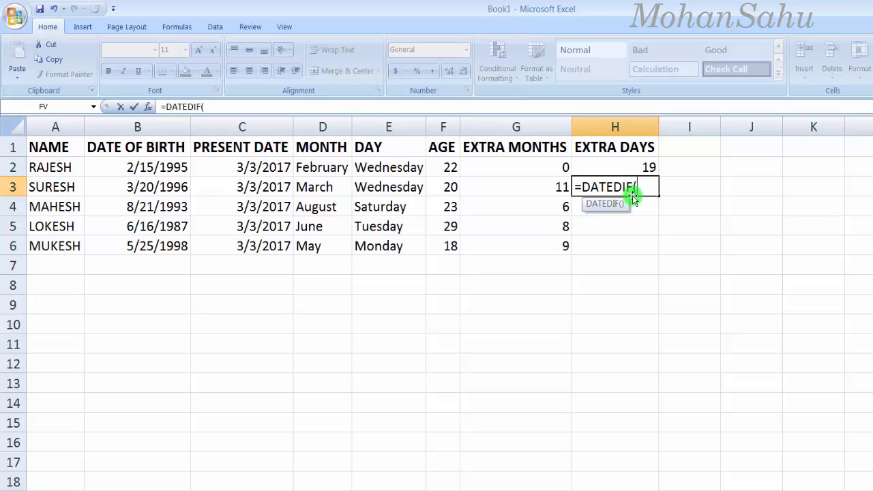
click(156, 193)
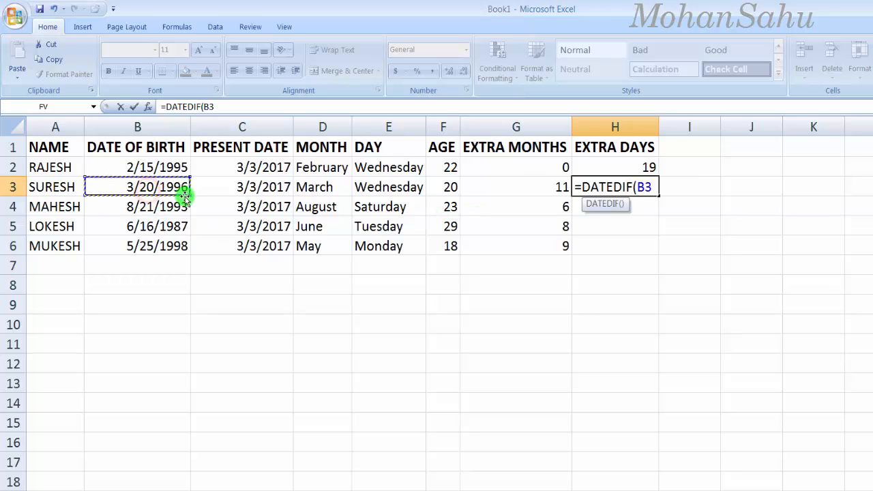
text(,)
click(242, 194)
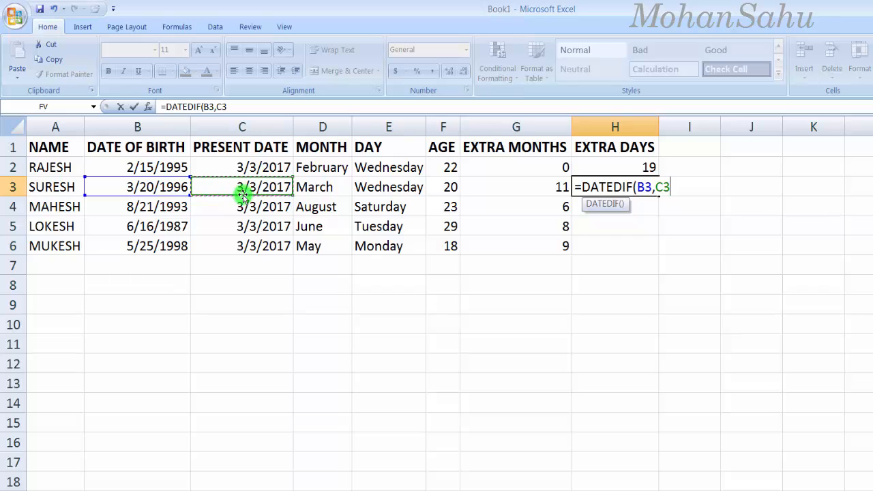
text(,"MD)
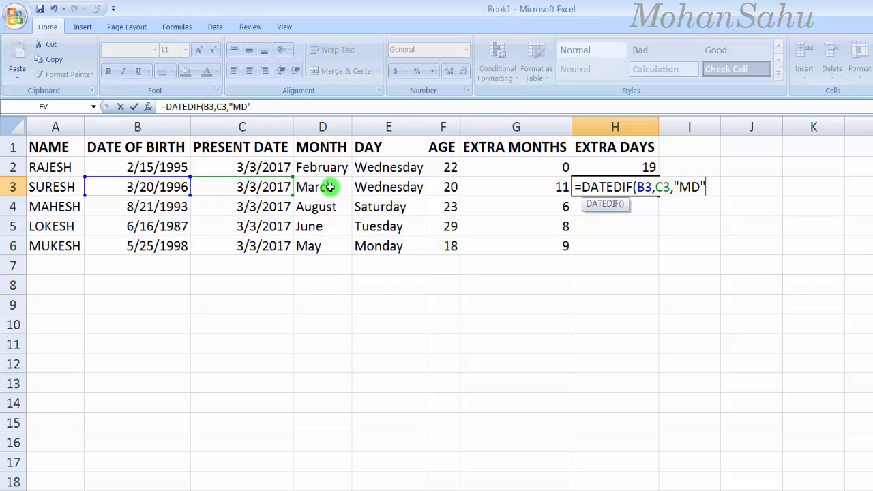
key(Return)
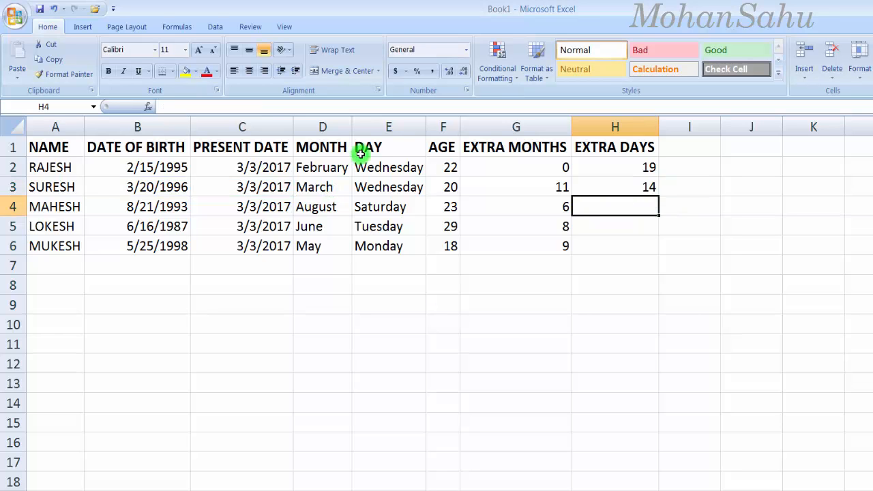
click(289, 187)
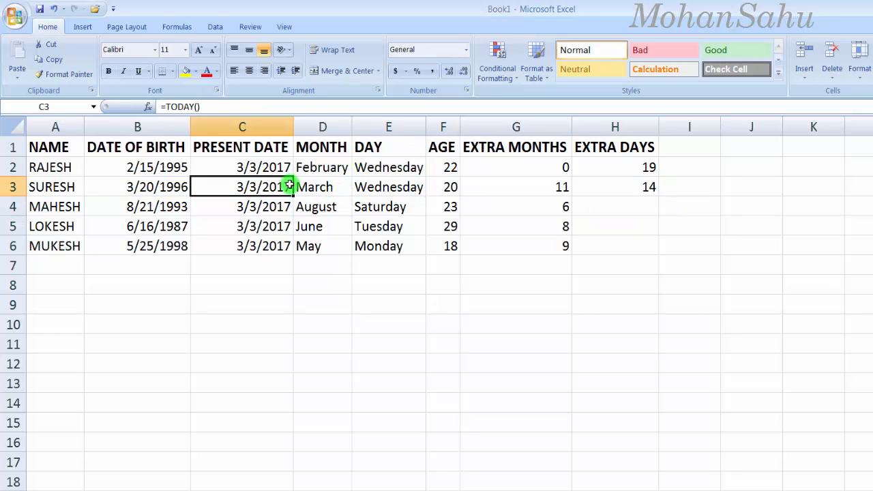
- Check the second person's age, extra months and extra days, and fill the extra days formula from H3 down through H6
click(446, 186)
click(561, 189)
click(627, 188)
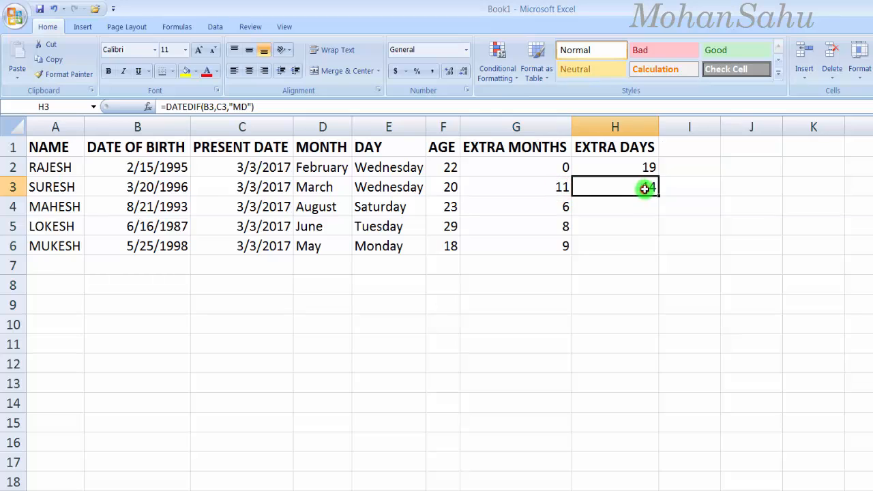
drag(655, 197, 651, 251)
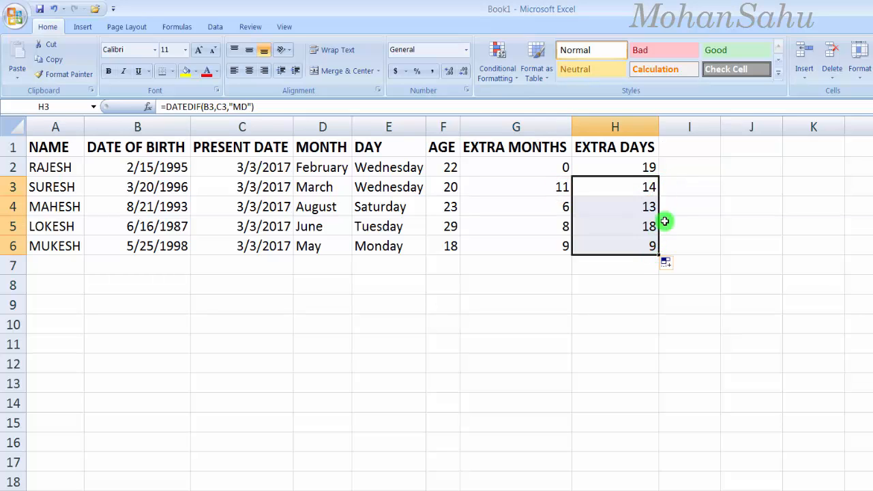
- Add the column headers TOTAL MONTHS in I1 and TOTAL DAYS in J1
click(688, 149)
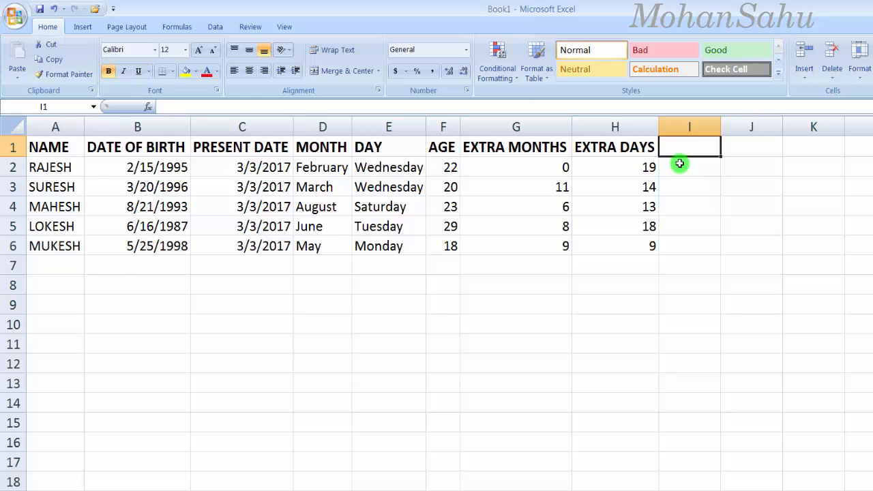
text(TOTAL MONTHS)
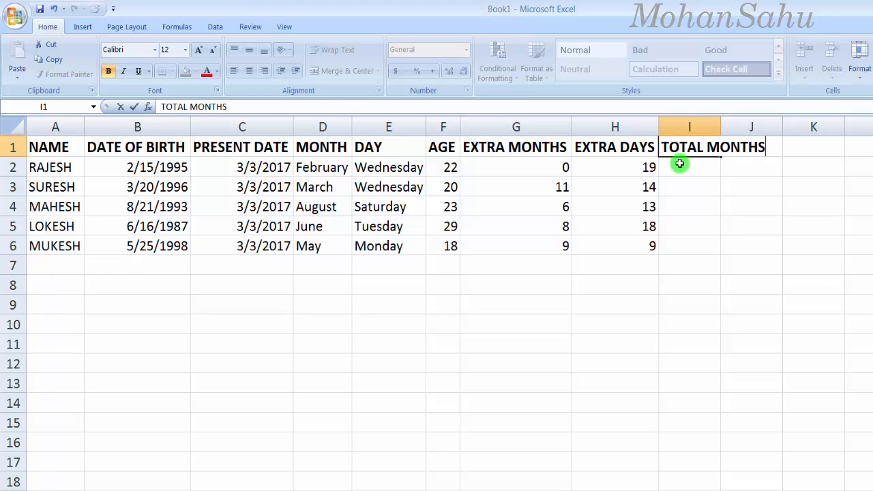
key(Tab)
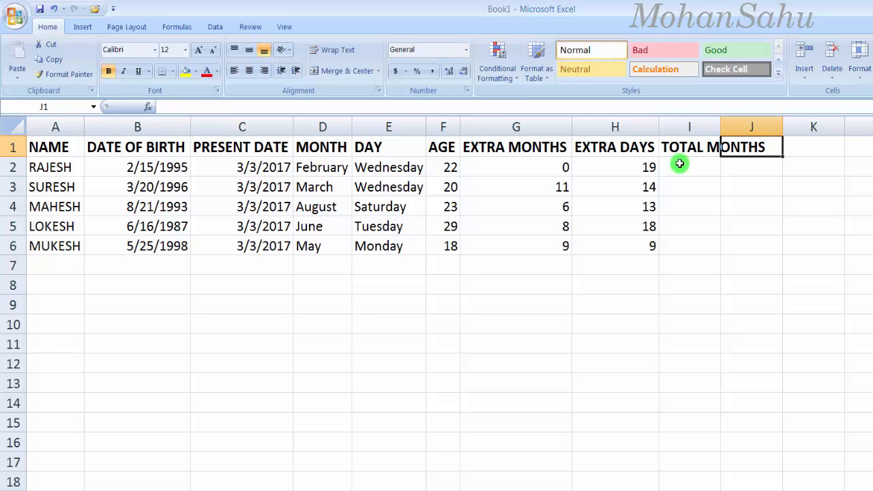
text(TOTAL DAYS)
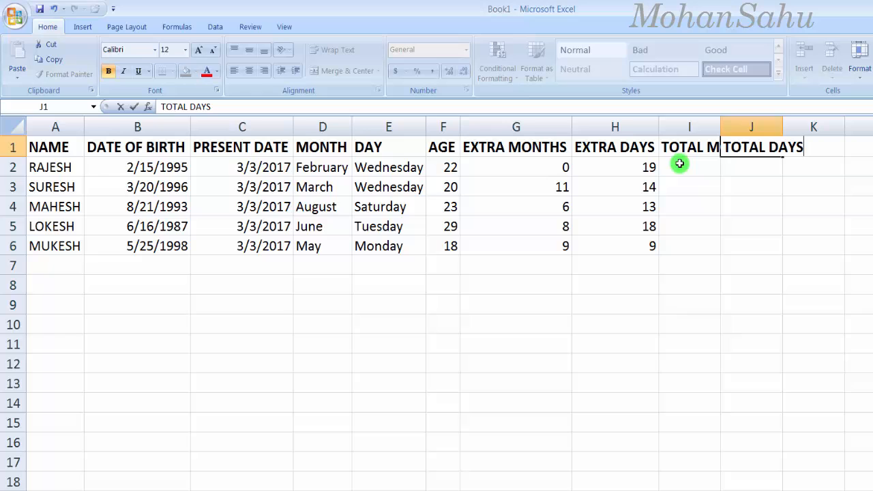
click(679, 163)
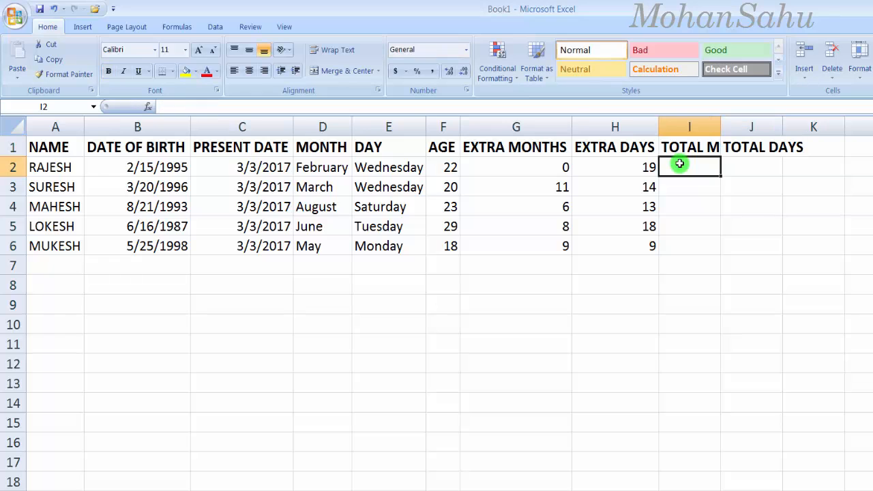
- Widen columns I and J so the TOTAL MONTHS and TOTAL DAYS headers fit completely
double_click(721, 127)
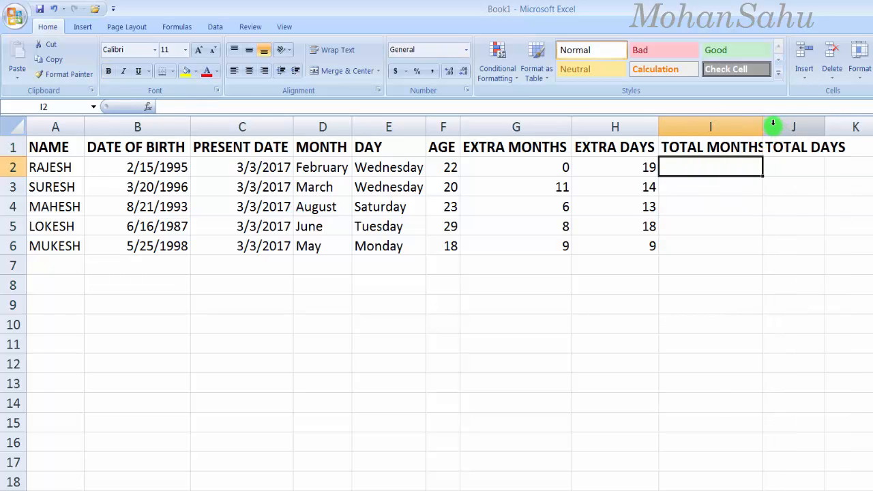
drag(762, 124, 770, 124)
double_click(833, 124)
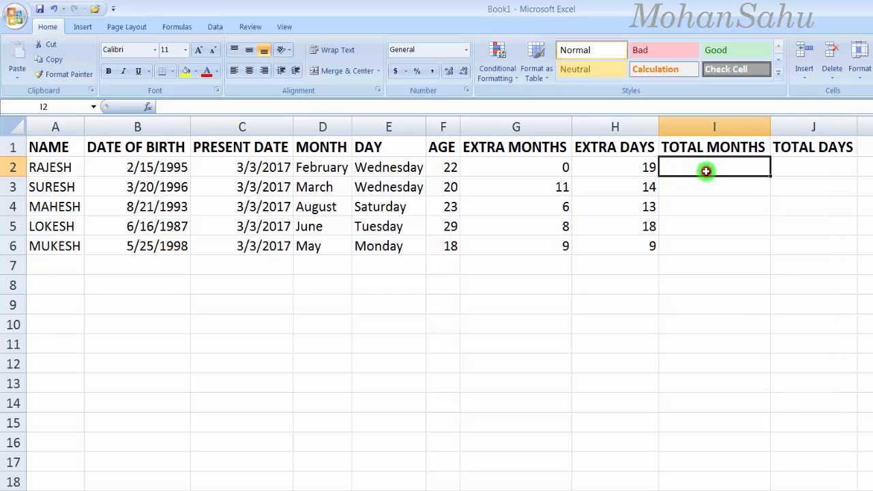
click(791, 166)
click(694, 168)
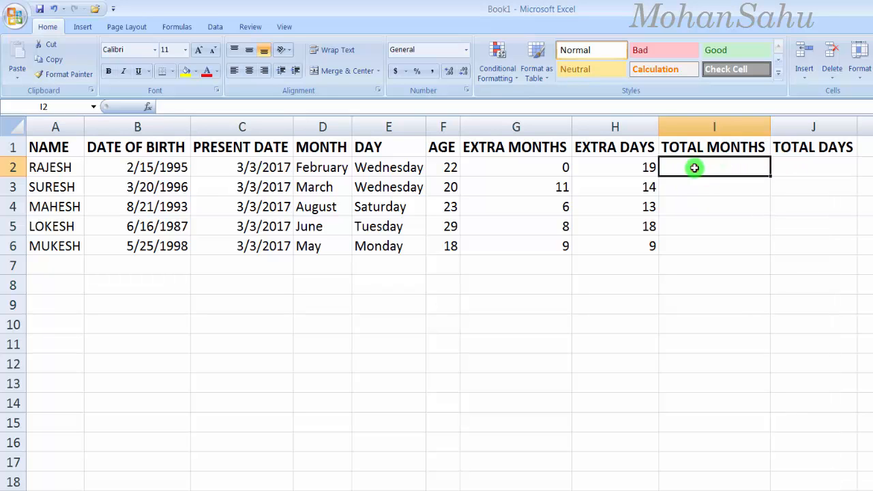
- Enter the formula =DATEDIF(B2,C2,"M") in I2 to calculate the first person's total months from birth date to present date
click(54, 175)
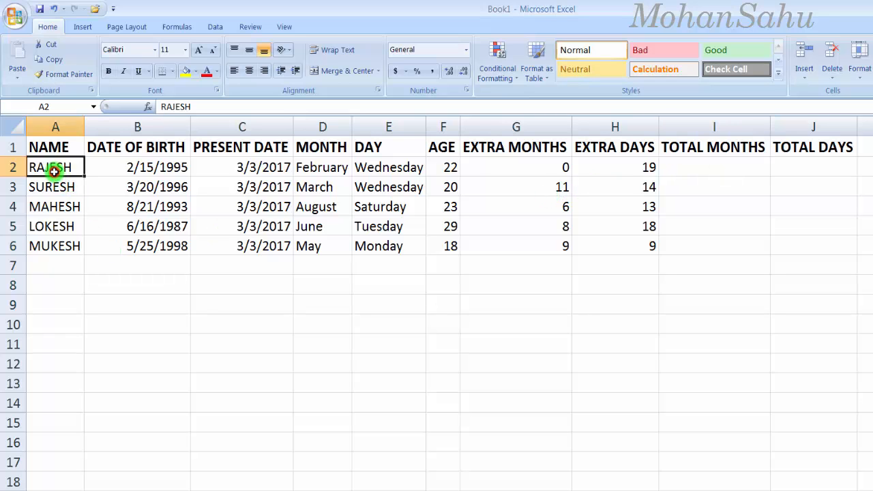
click(166, 167)
click(234, 169)
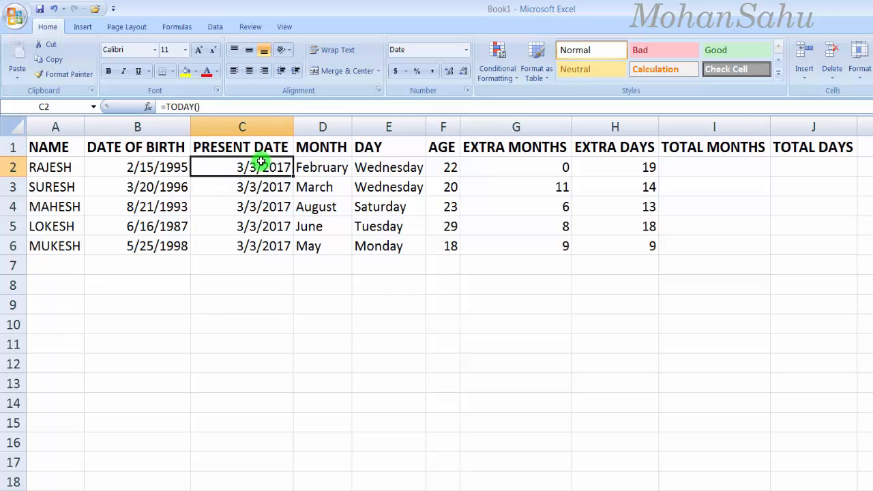
click(694, 168)
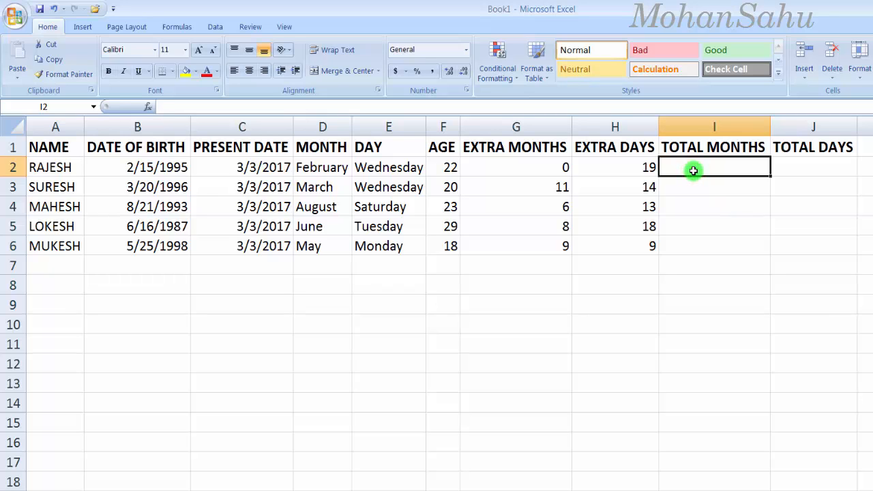
text(=DATED)
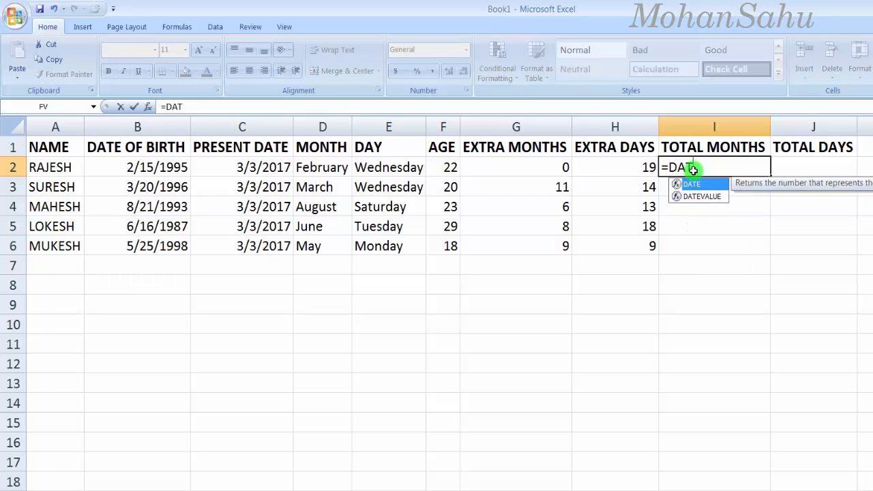
text(IF)
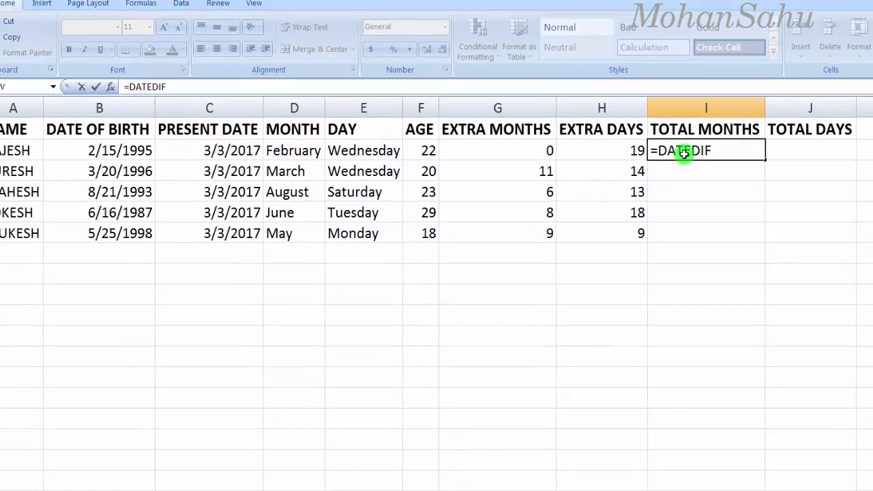
text(()
click(184, 170)
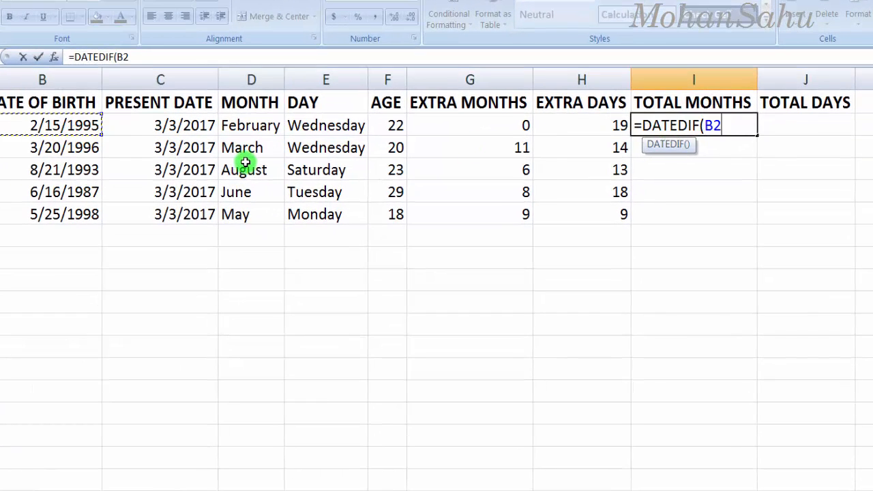
text(,)
click(163, 125)
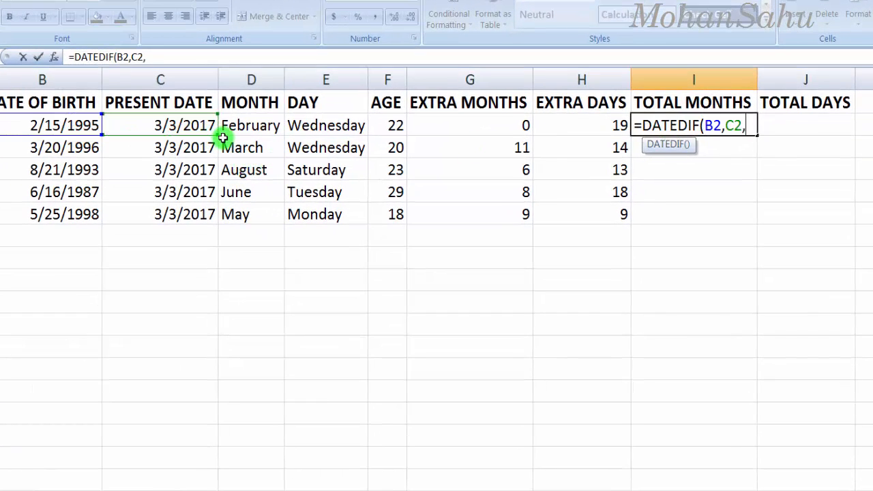
text(,"M)
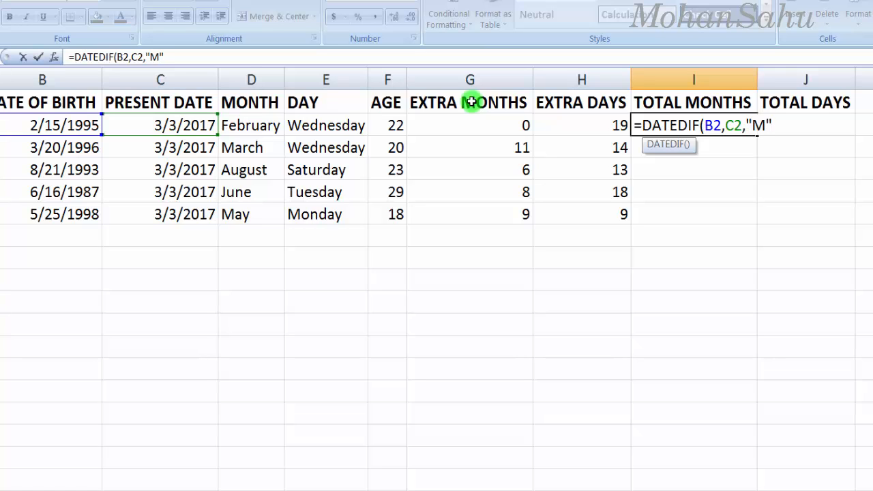
key(Return)
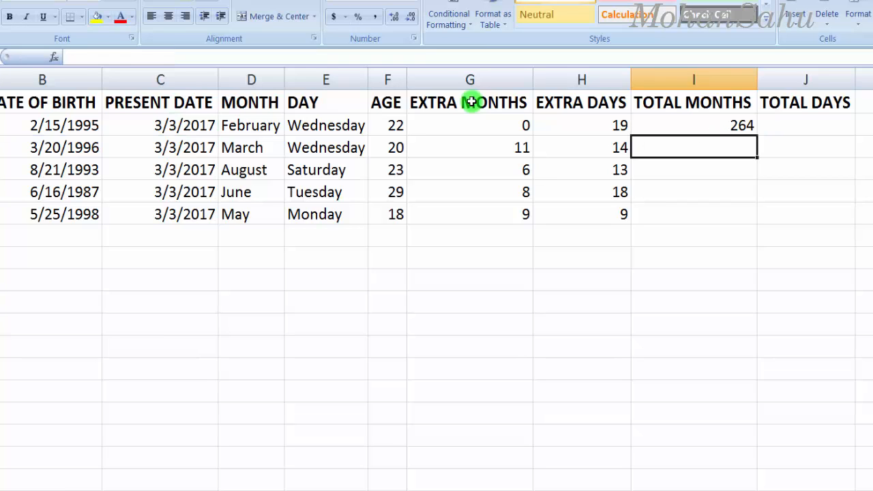
- Check the first person's total months against the dates in B2 and C2, and fill the I2 formula down through I6
click(741, 133)
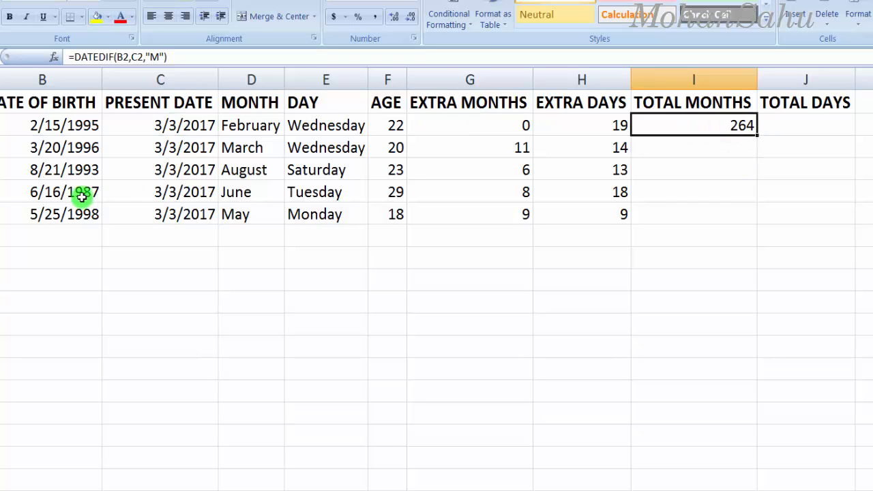
click(63, 129)
click(167, 117)
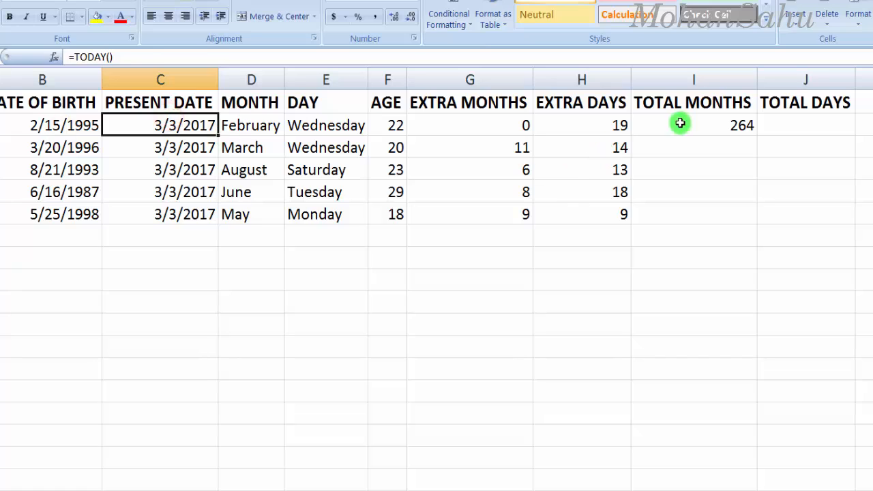
click(700, 132)
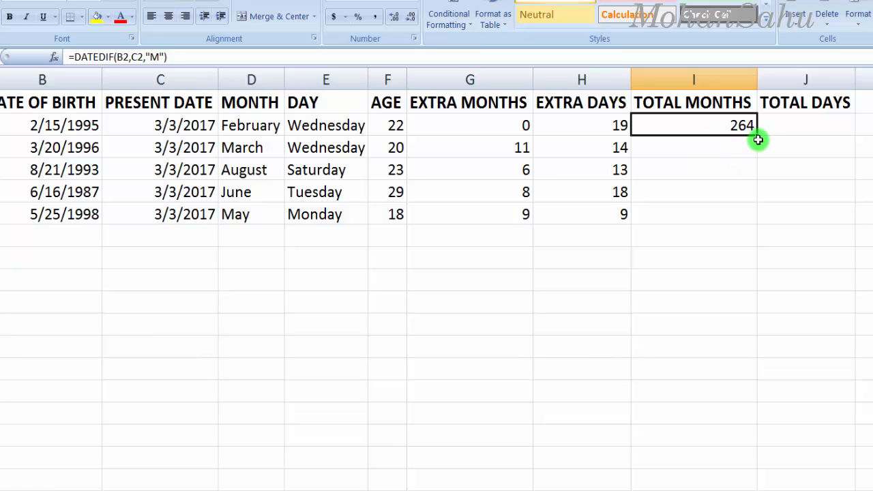
drag(756, 133, 745, 223)
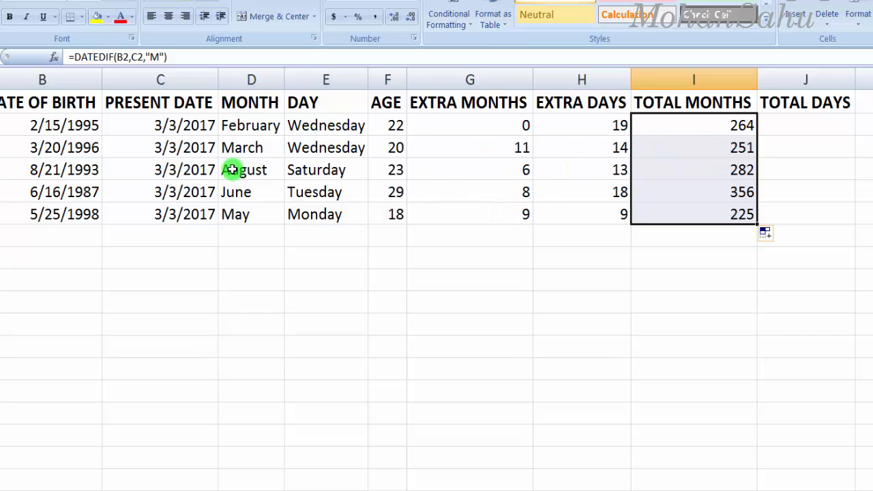
- Check each person's total months in I2 through I6 against the present dates in column C
click(184, 170)
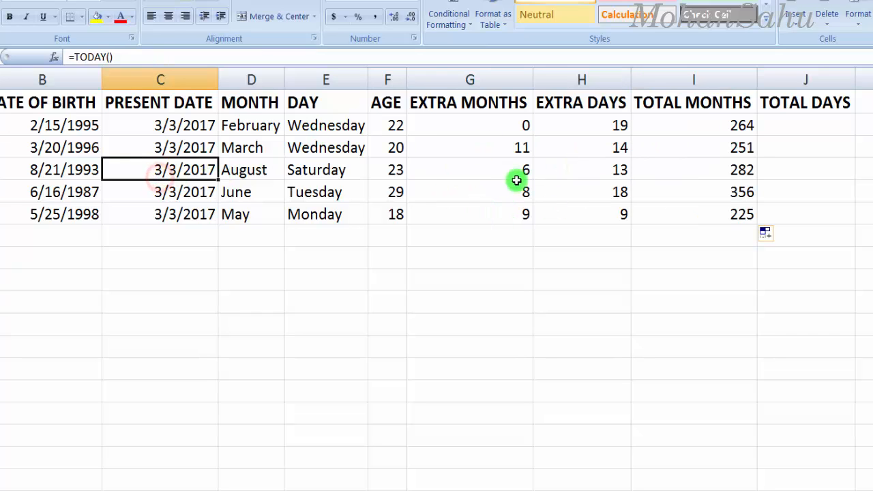
click(725, 125)
click(725, 149)
click(727, 171)
click(727, 192)
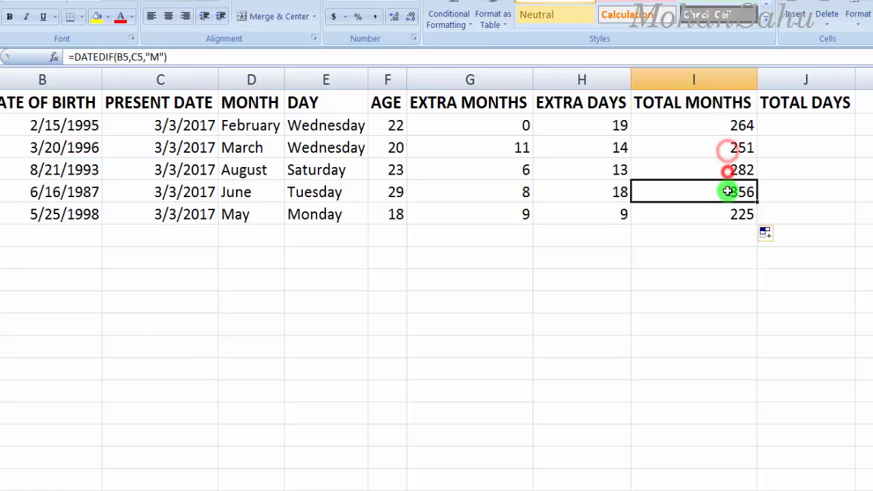
click(727, 213)
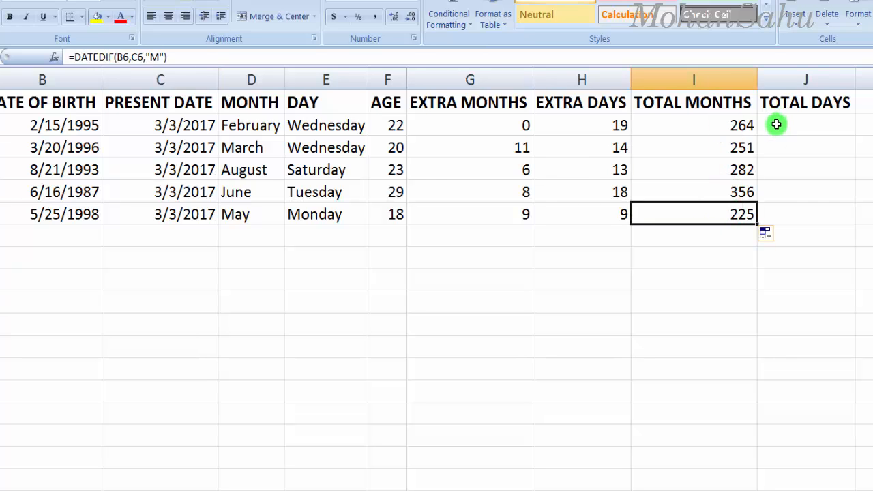
click(201, 143)
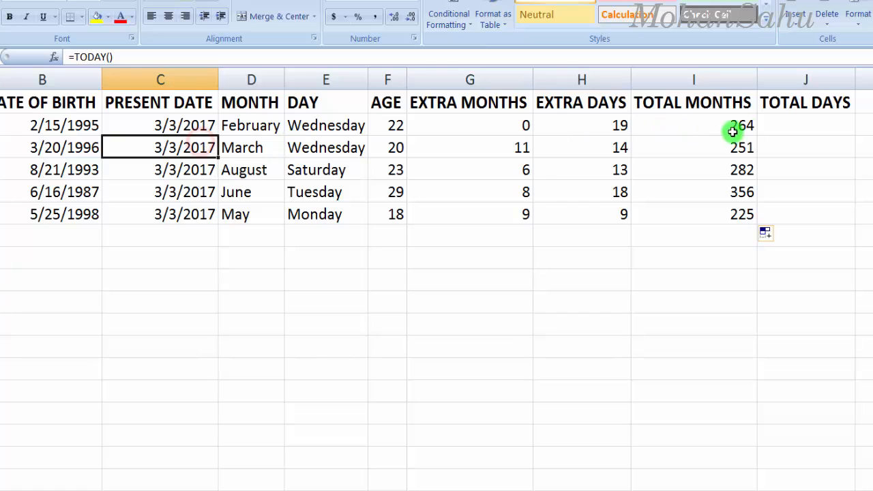
- Enter the formula =DATEDIF(B2,C2,"D") in J2 to calculate the first person's total days and check the result
click(787, 123)
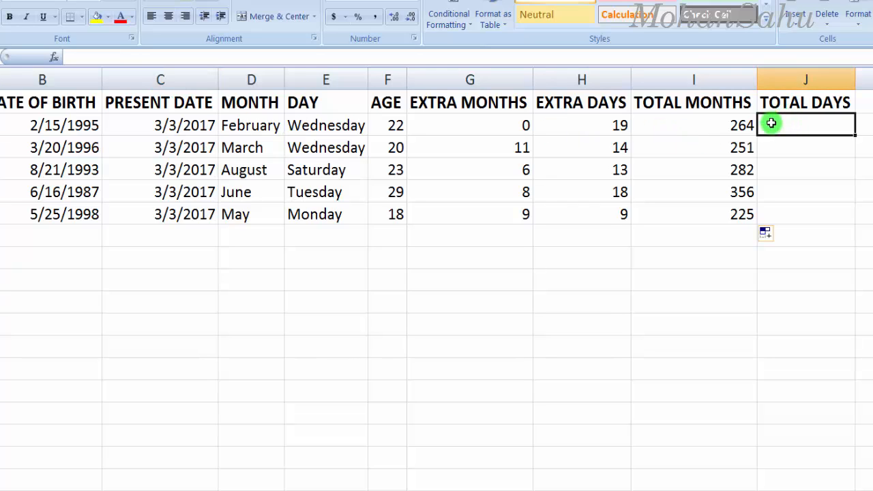
text(=DATEDI)
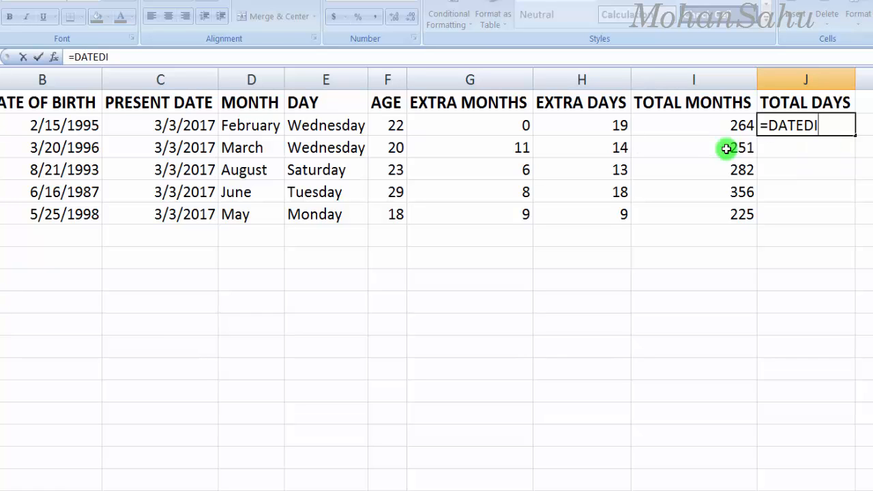
text(F(B2)
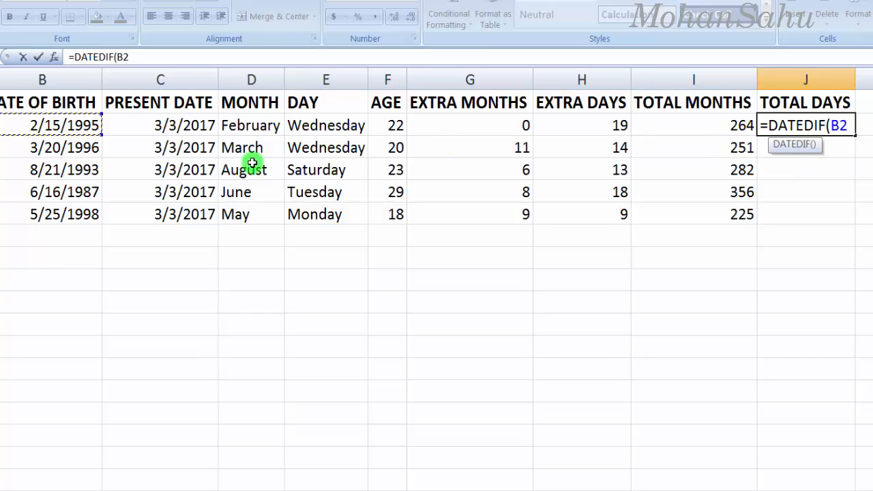
text(,)
click(156, 130)
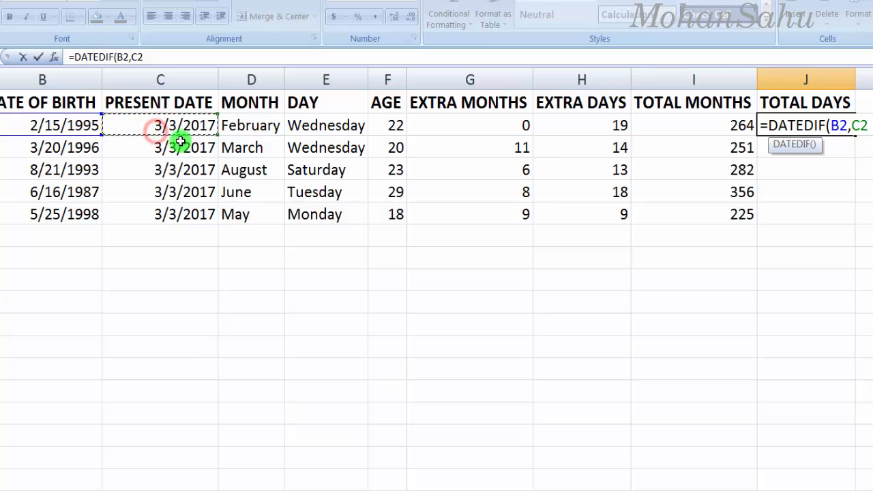
text(,"D)
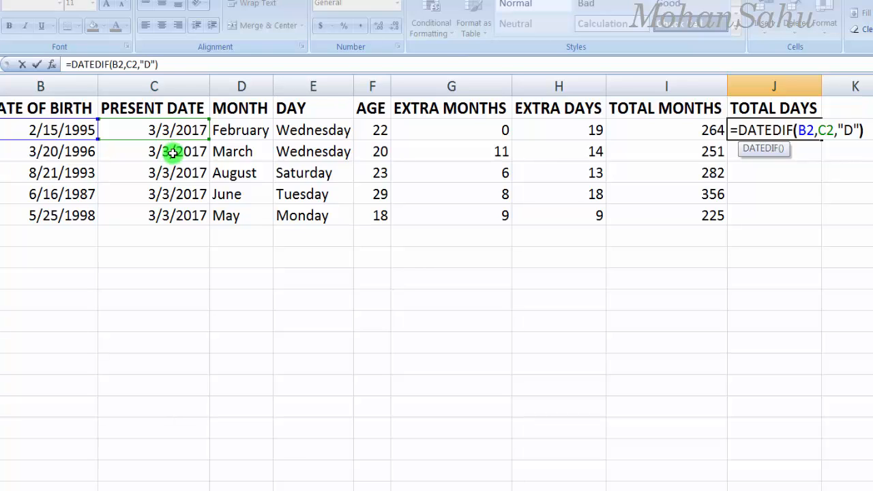
key(Return)
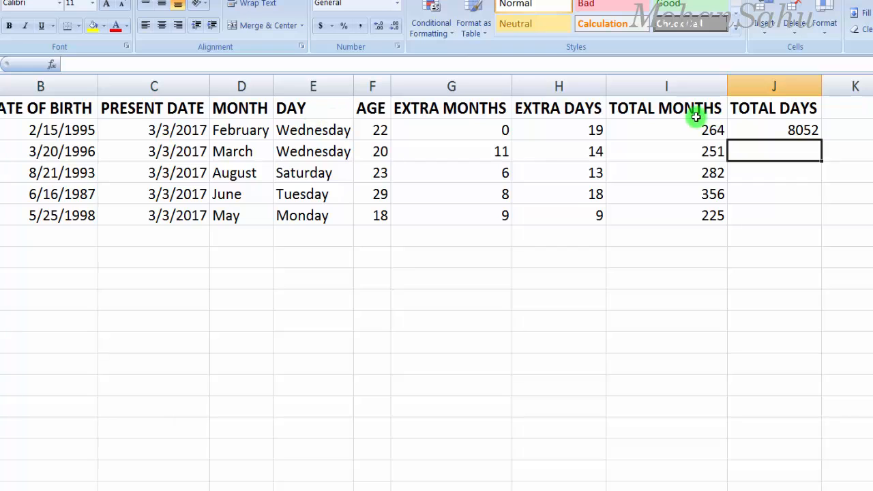
click(788, 134)
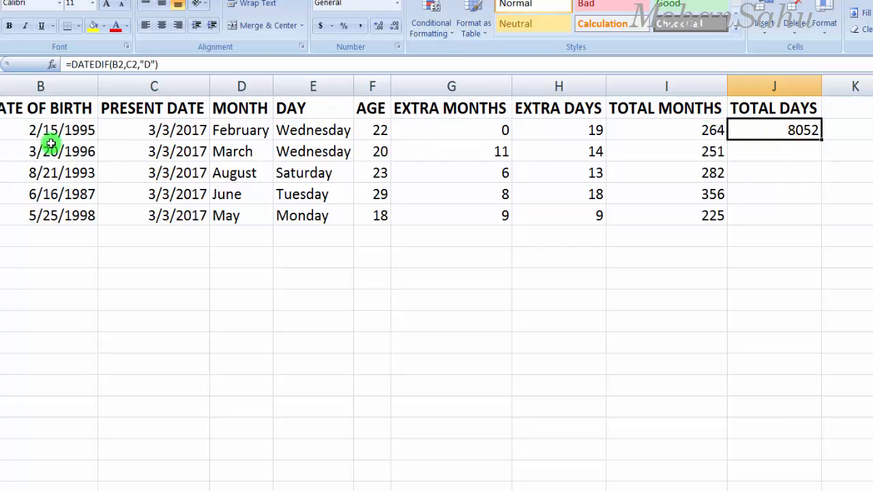
click(782, 124)
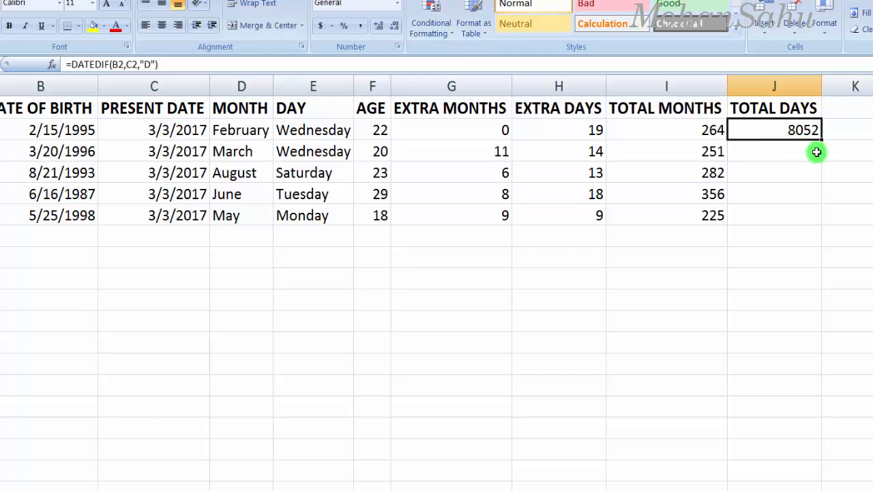
- Enter the formula =DATEDIF(B3,C3,"D") in J3 to calculate the second person's total days
click(762, 158)
text(=)
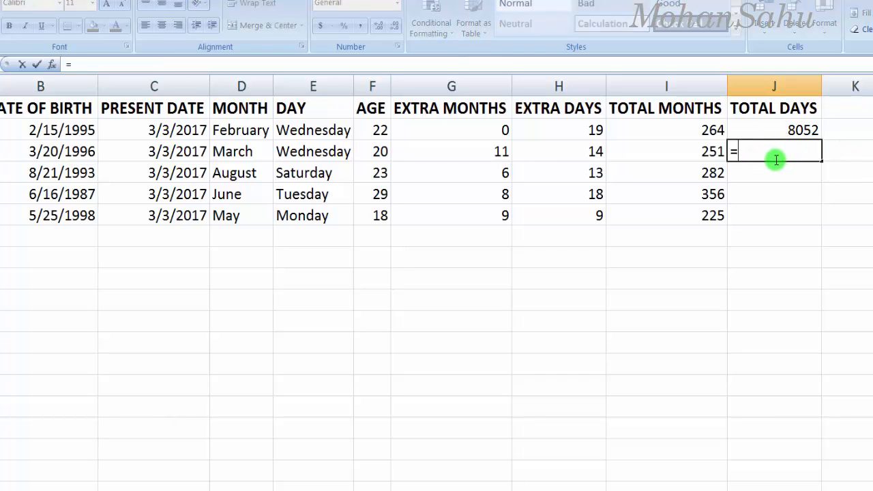
text(DATEDI)
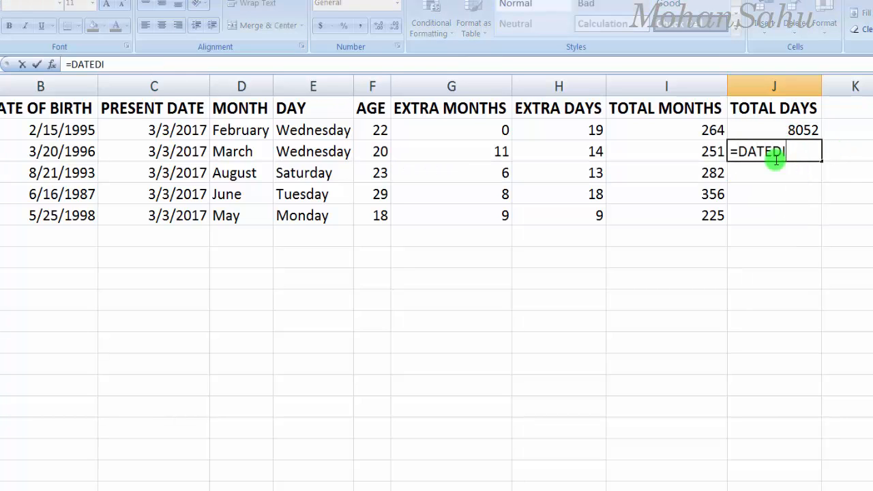
text(F()
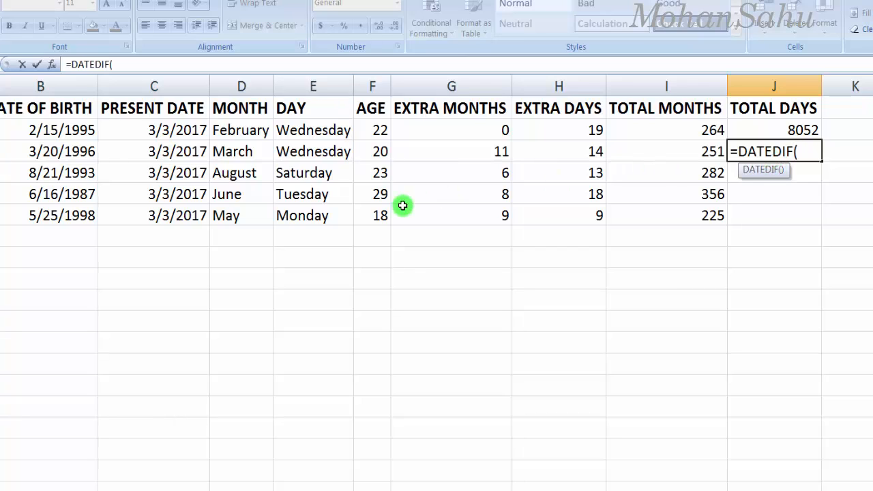
click(65, 152)
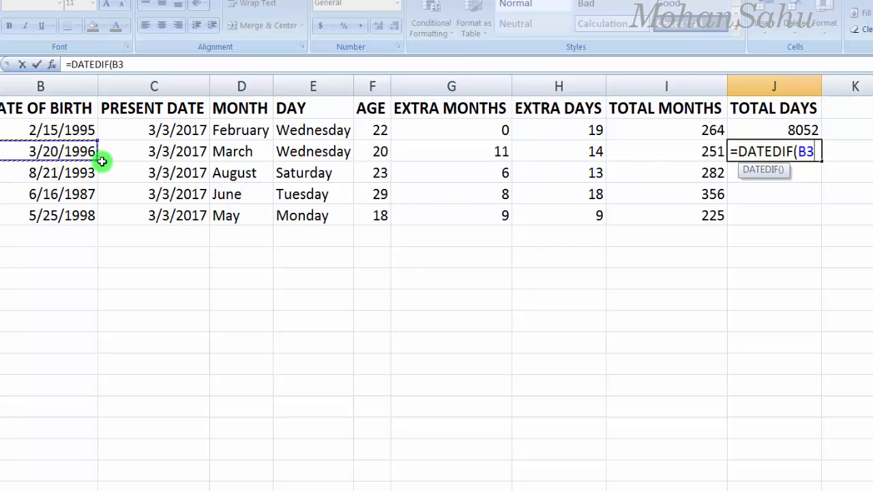
text(,)
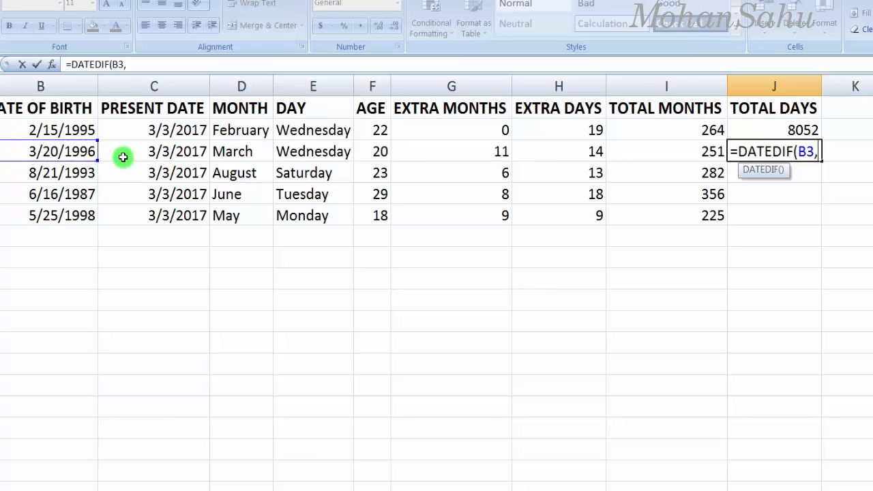
click(154, 154)
text(,"D)
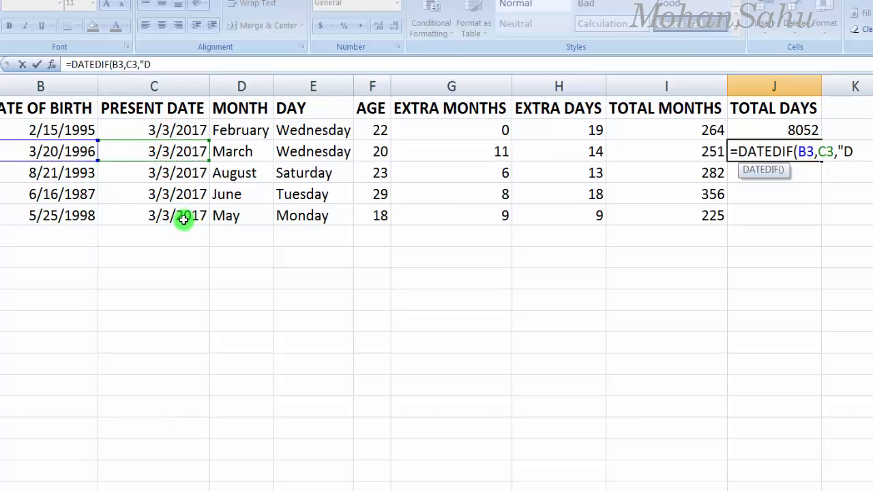
text("))
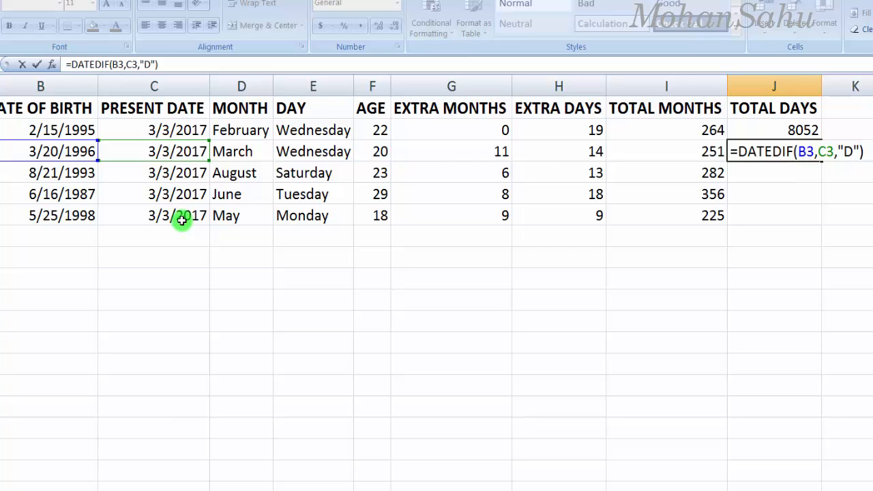
key(Return)
- Fill the J3 total days formula down through J6
click(779, 157)
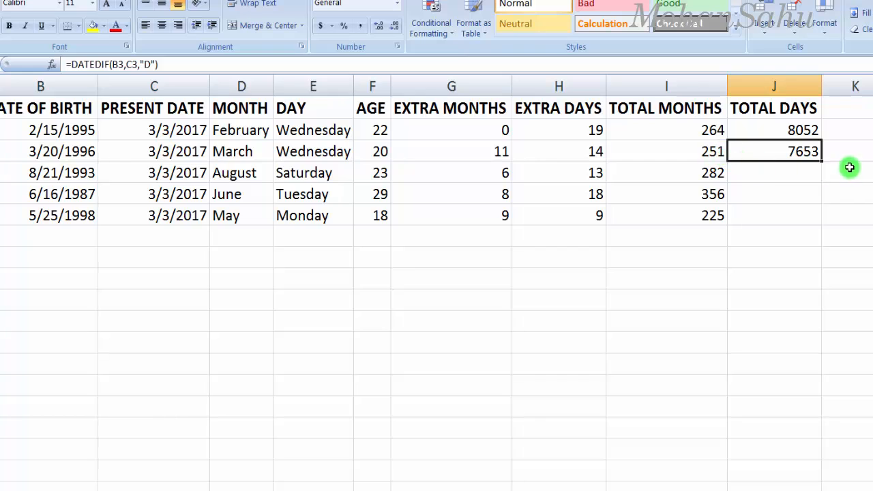
drag(820, 161, 794, 228)
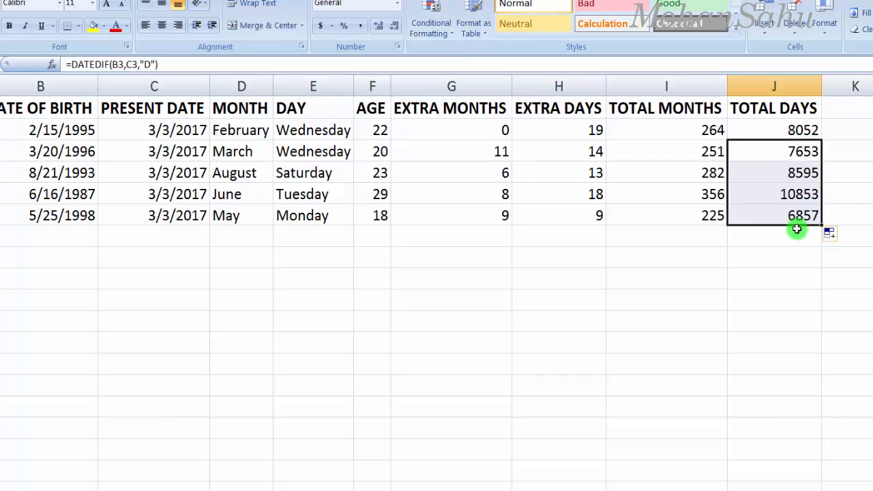
click(761, 229)
- Check the fourth person's age, extra months, extra days, total months and total days in F5 through J5
click(779, 199)
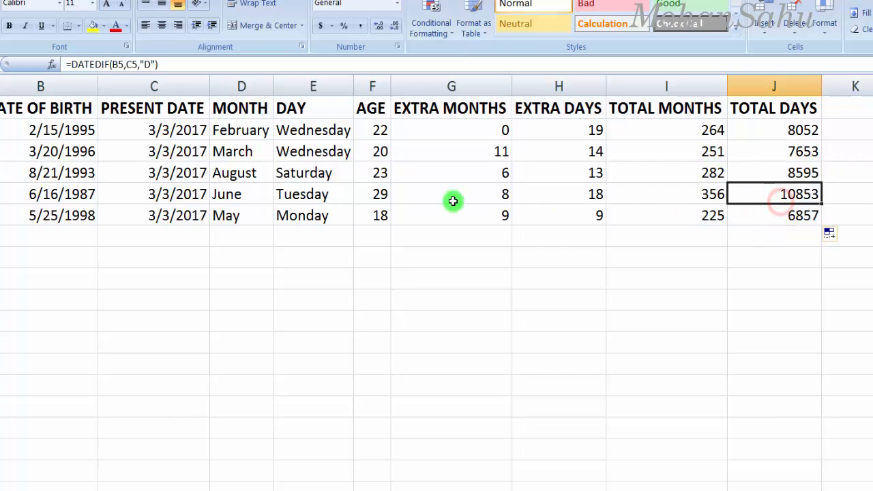
click(365, 196)
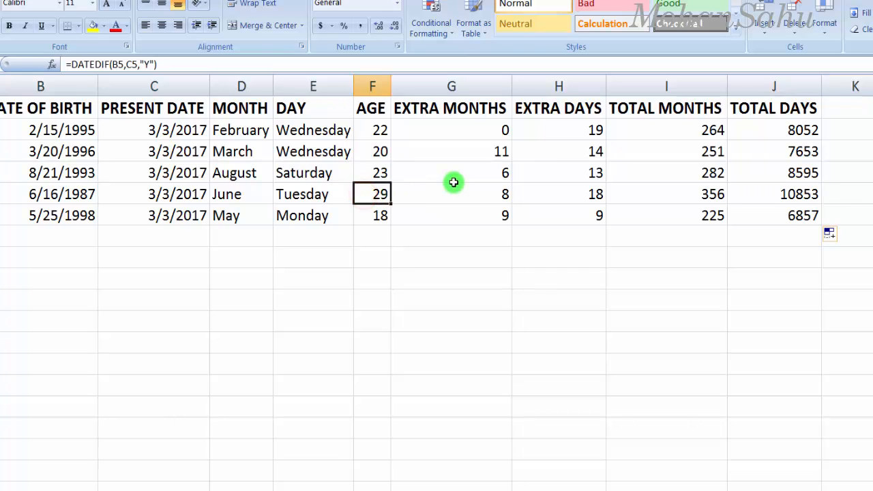
click(503, 195)
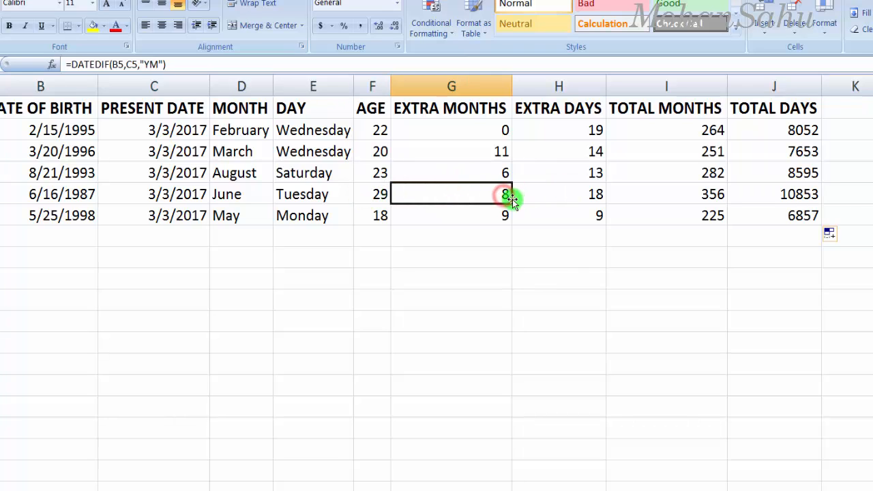
click(589, 195)
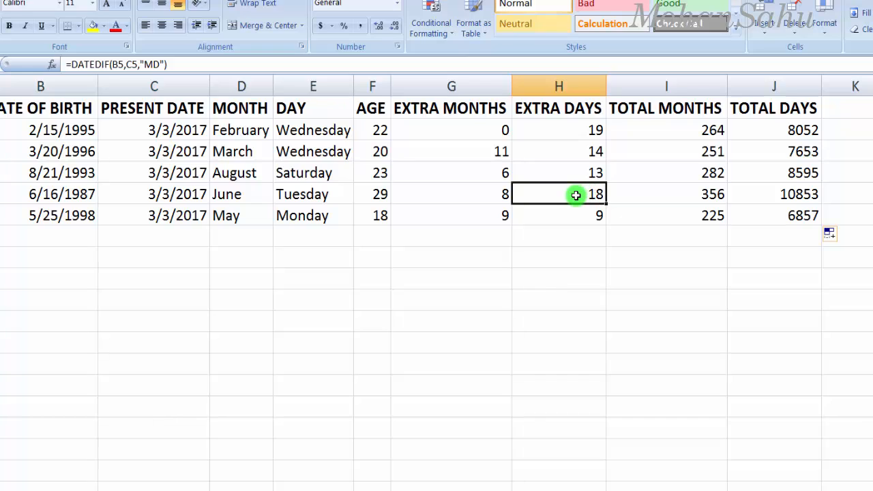
click(701, 196)
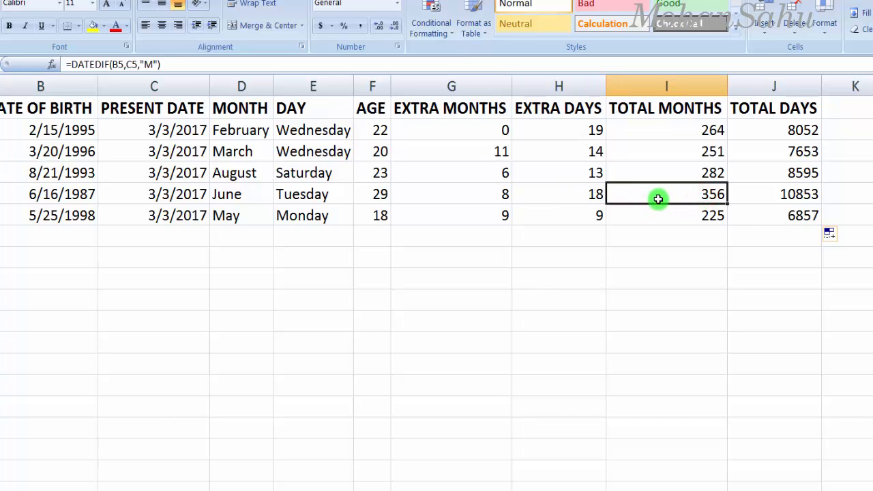
click(786, 205)
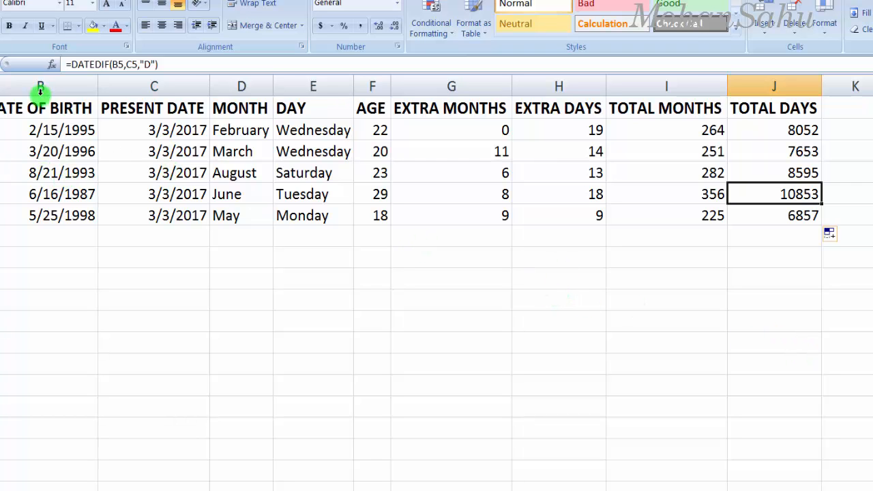
- Apply All Borders to the whole table in A1:J6
click(5, 115)
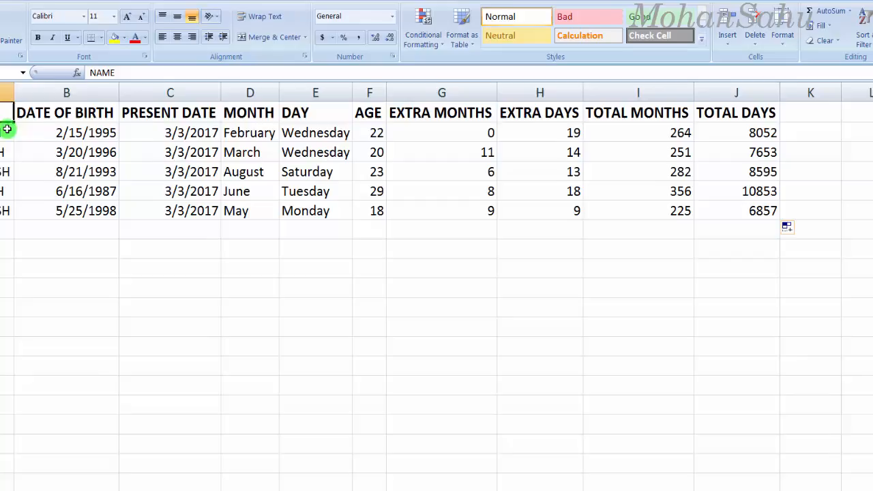
drag(6, 129, 673, 211)
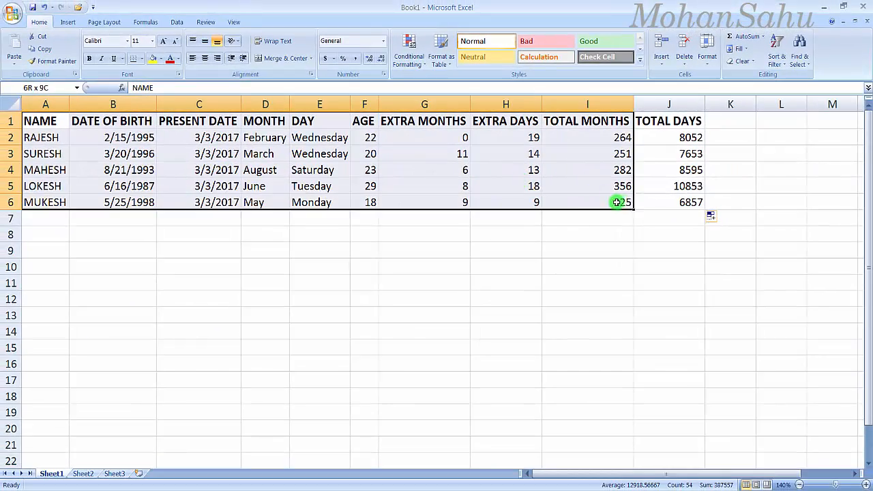
drag(616, 202, 672, 206)
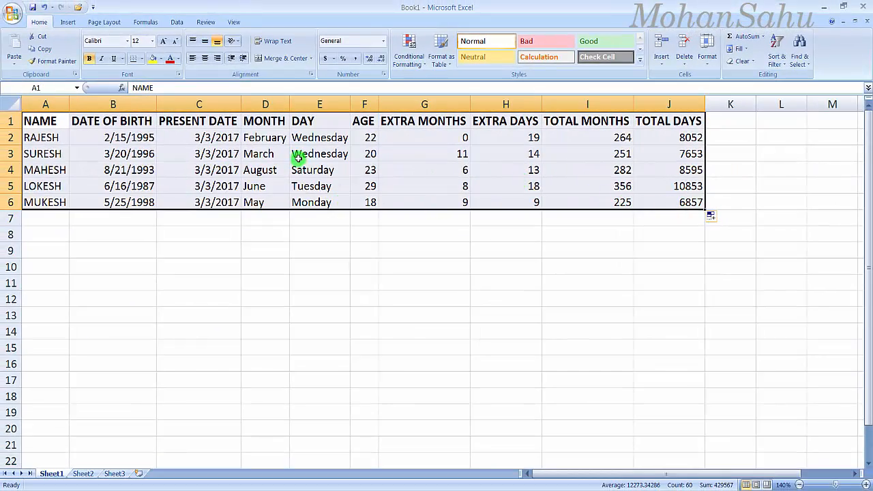
click(141, 60)
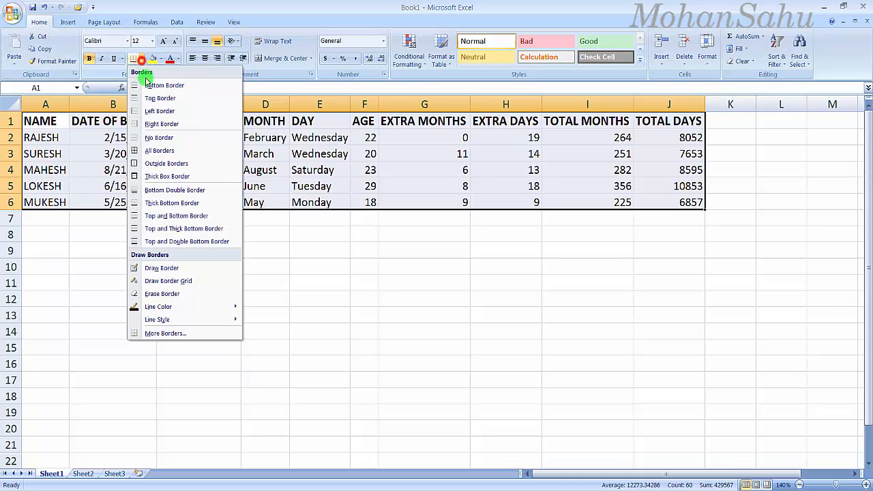
click(164, 151)
click(260, 245)
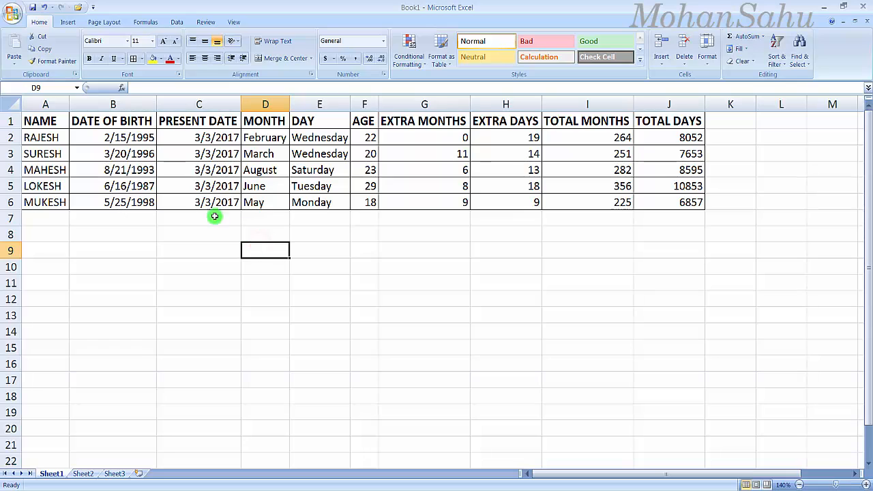
- Fill the header row A1:J1 with light green and set its text color to dark blue
drag(34, 123, 665, 119)
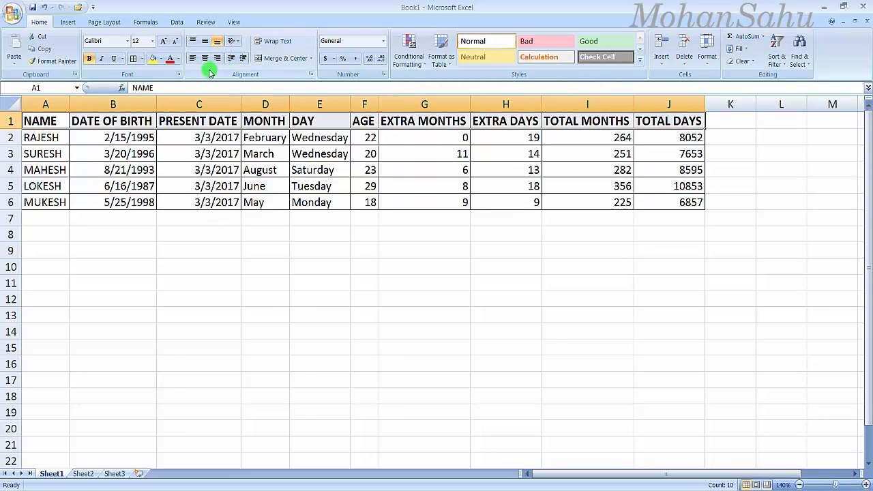
click(158, 60)
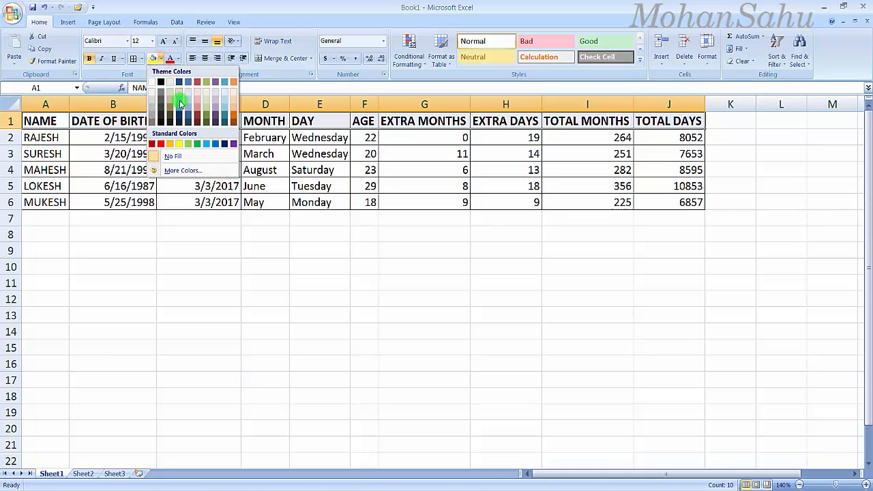
click(187, 144)
click(297, 251)
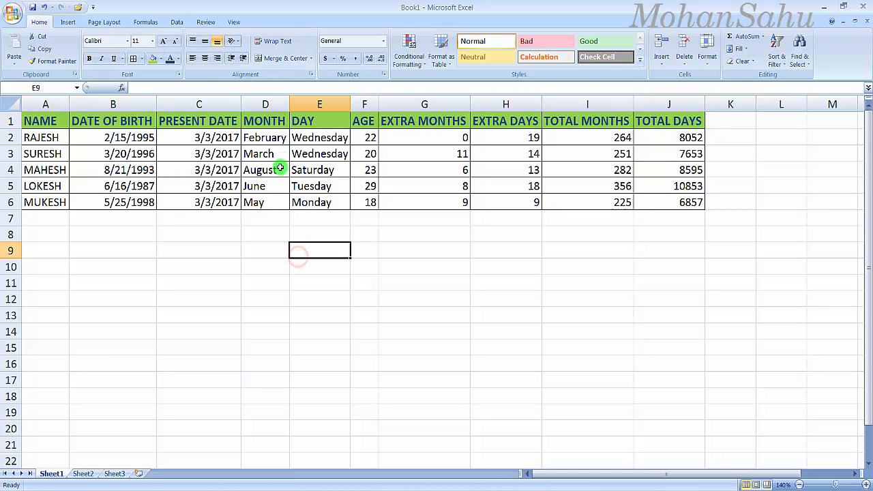
- Insert two blank rows above the header row, and merge and center A1:J2 as one title cell
click(111, 122)
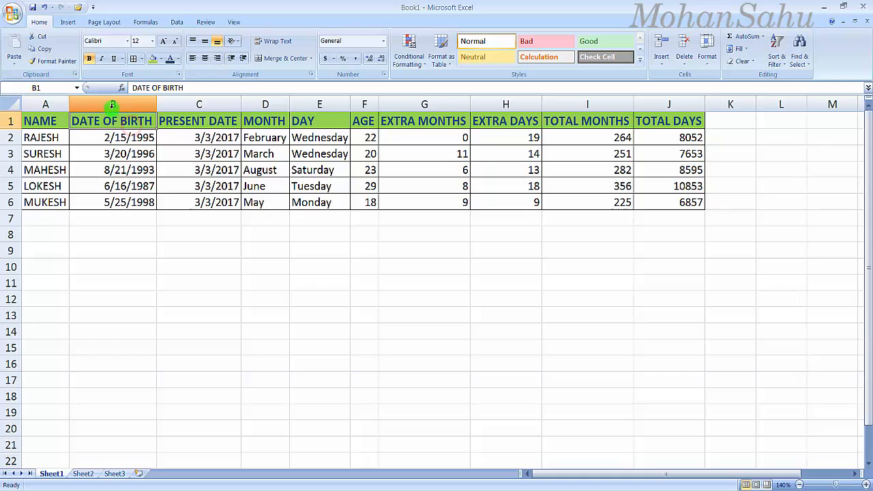
click(54, 124)
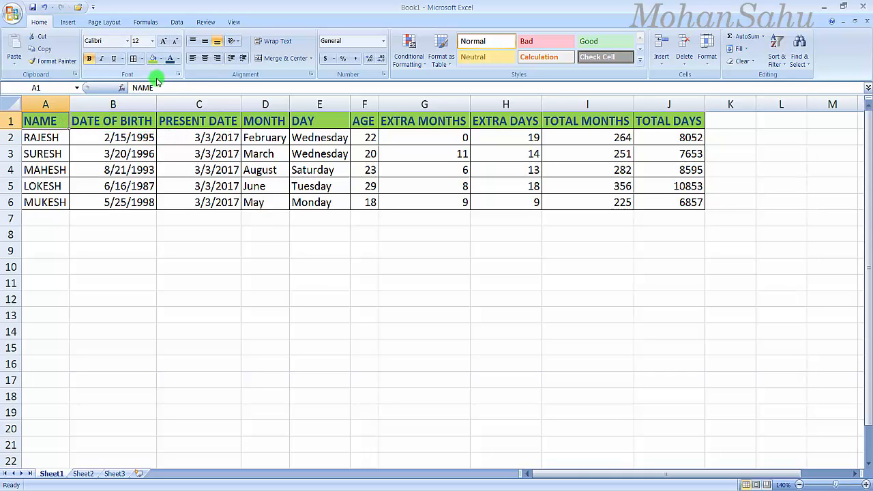
right_click(261, 121)
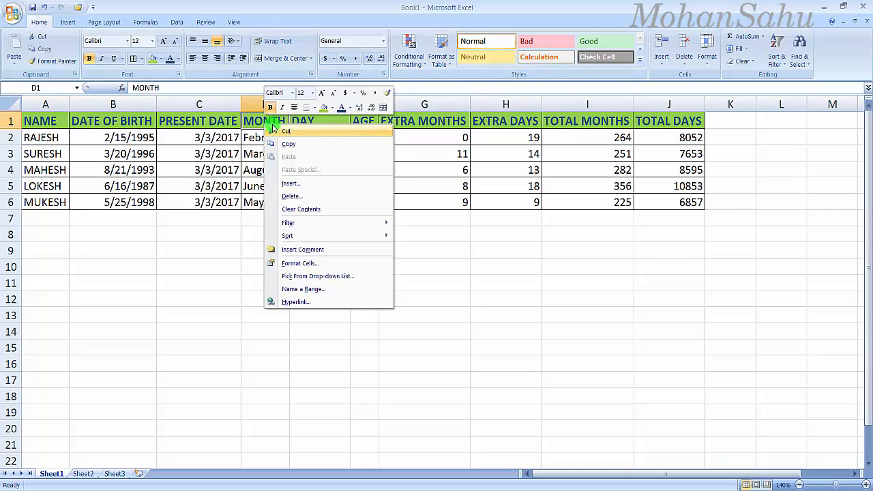
click(664, 63)
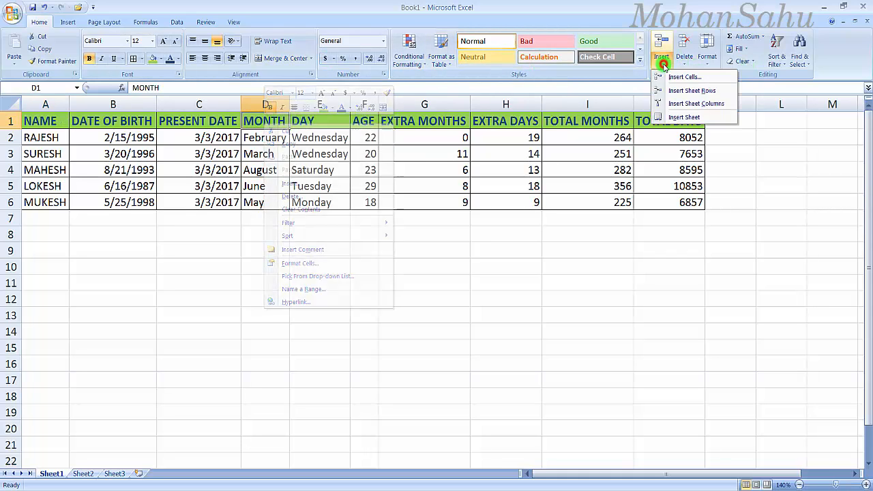
click(690, 90)
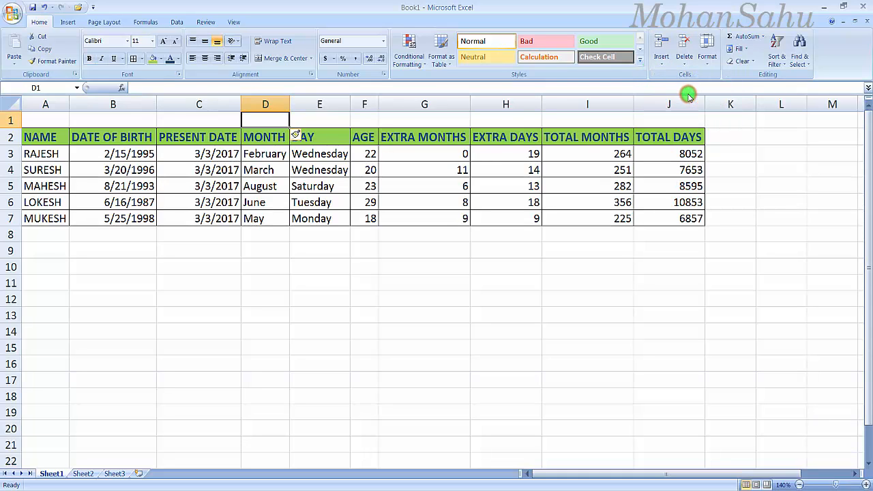
click(659, 62)
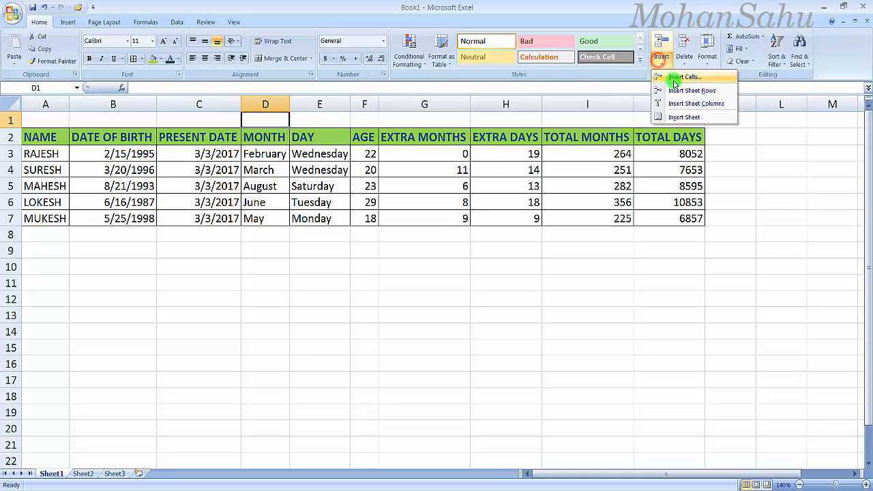
click(679, 90)
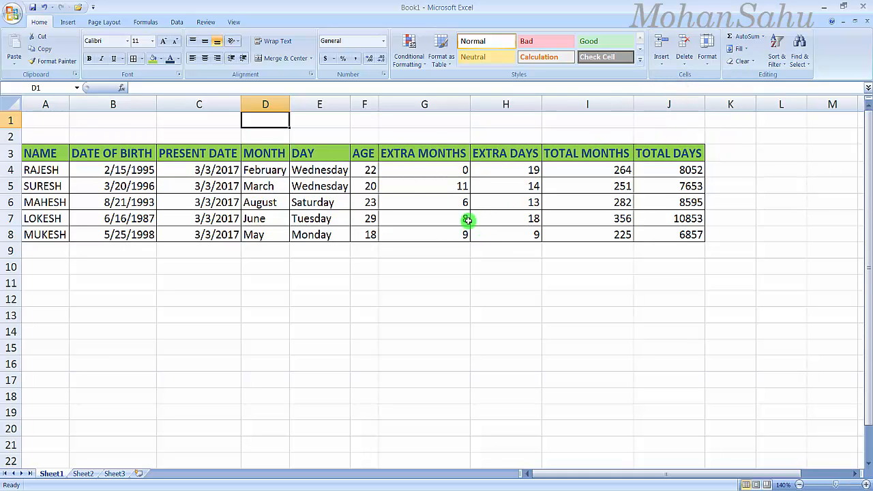
drag(52, 123, 663, 143)
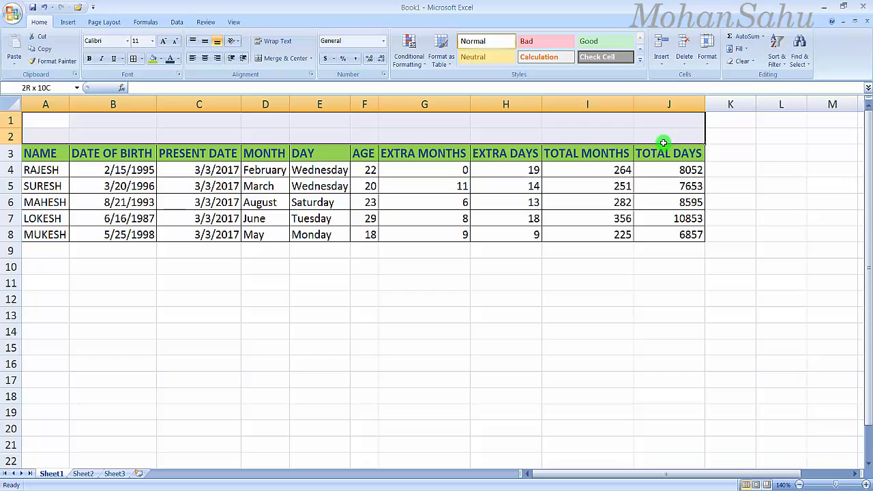
click(282, 58)
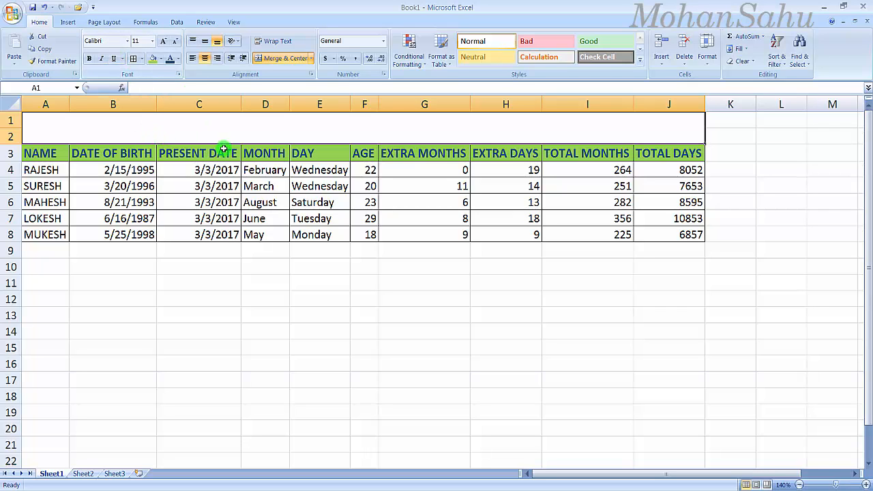
- Insert a WordArt object in the red gradient style from the fifth row, third column of the gallery
click(68, 26)
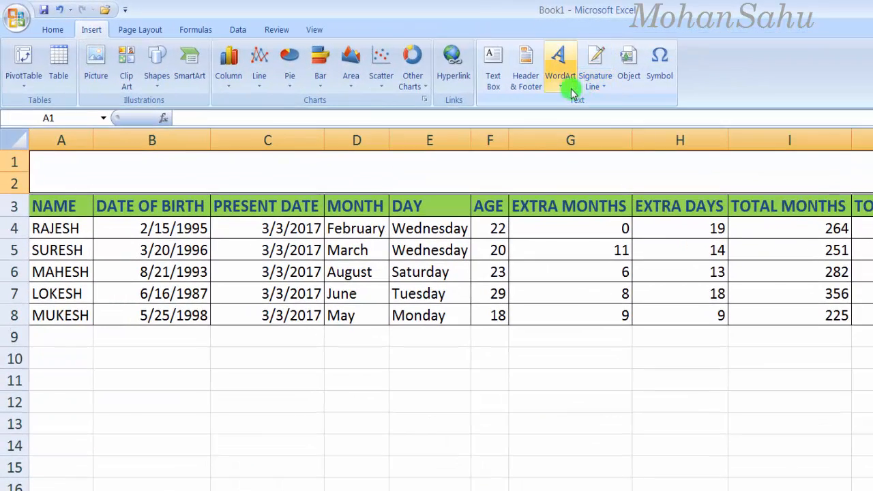
click(417, 63)
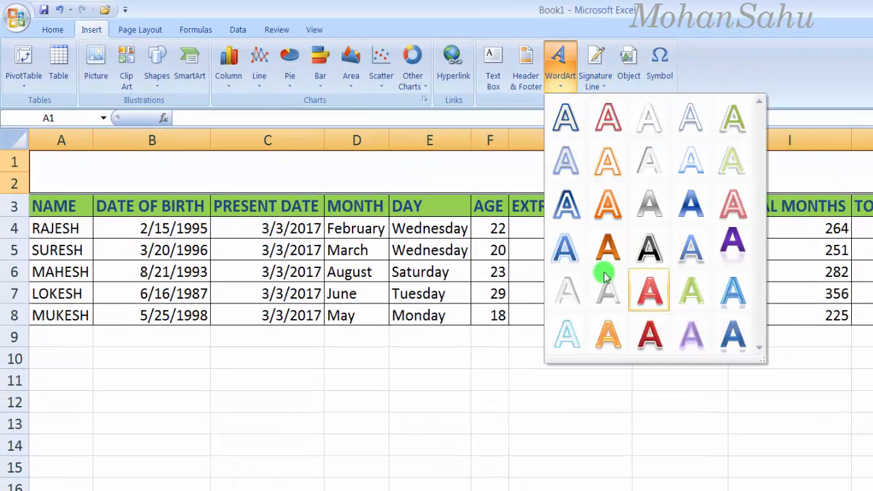
click(651, 295)
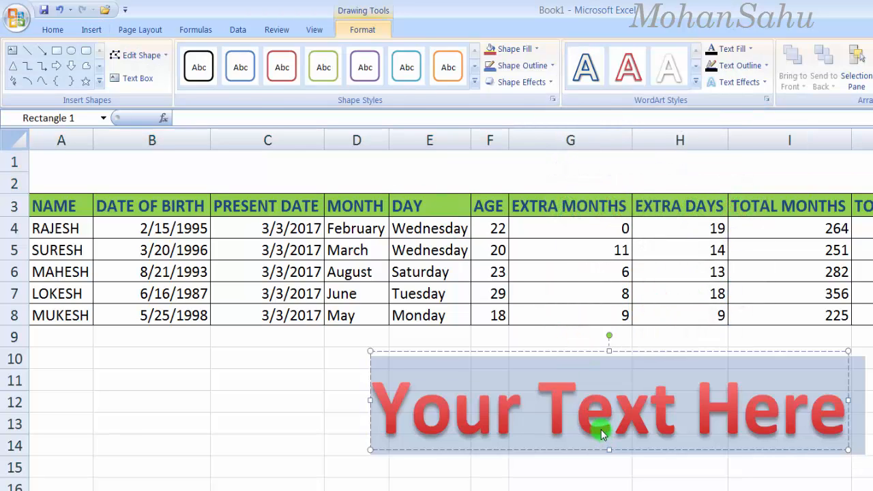
- Replace the WordArt placeholder text with BIRTH CALCULATION and move it into the blank title area above the header row
text(BN)
key(BackSpace)
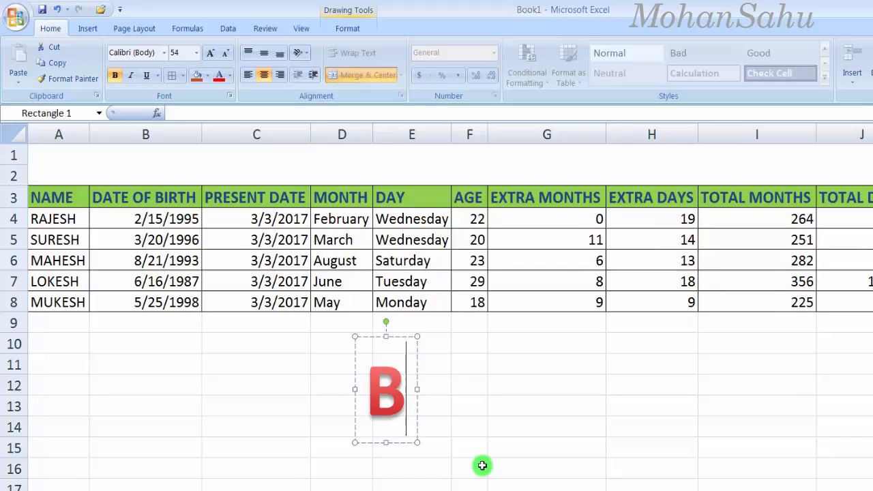
text(IRTH)
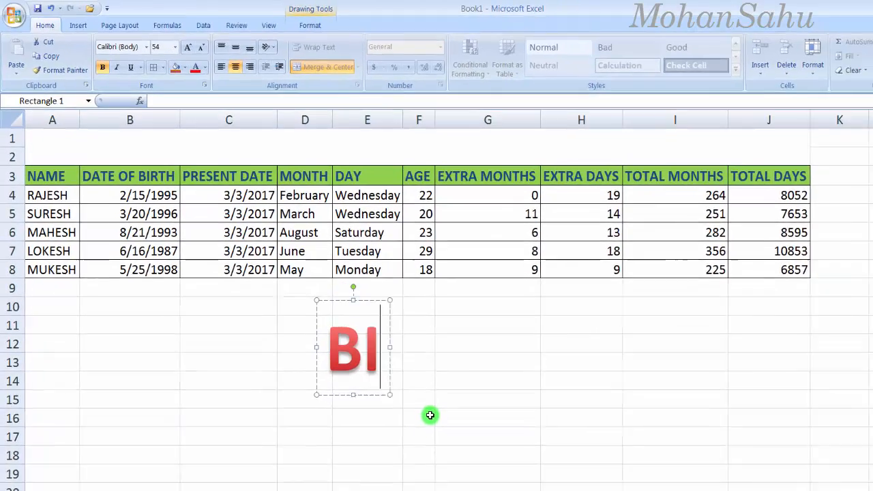
text( CALC)
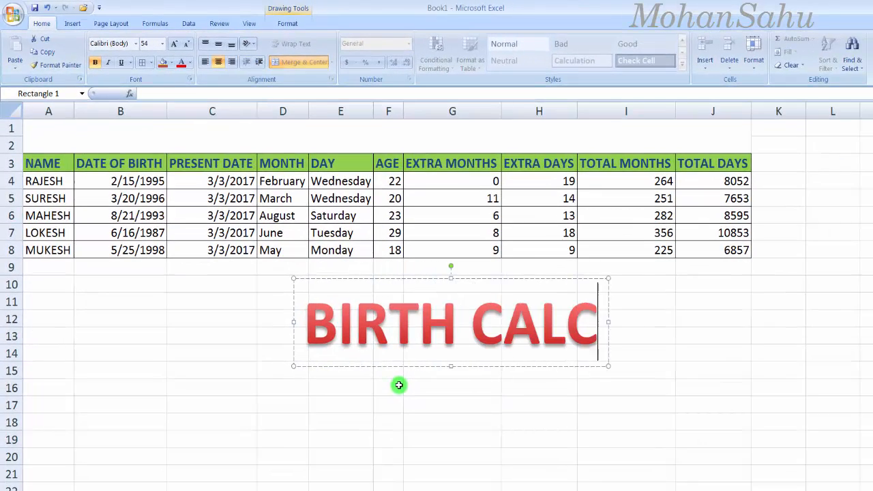
text(ULATION)
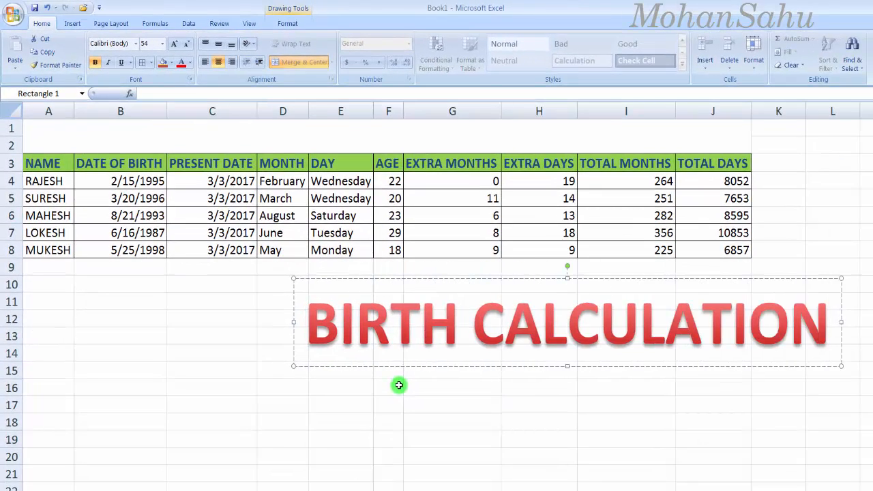
key(Return)
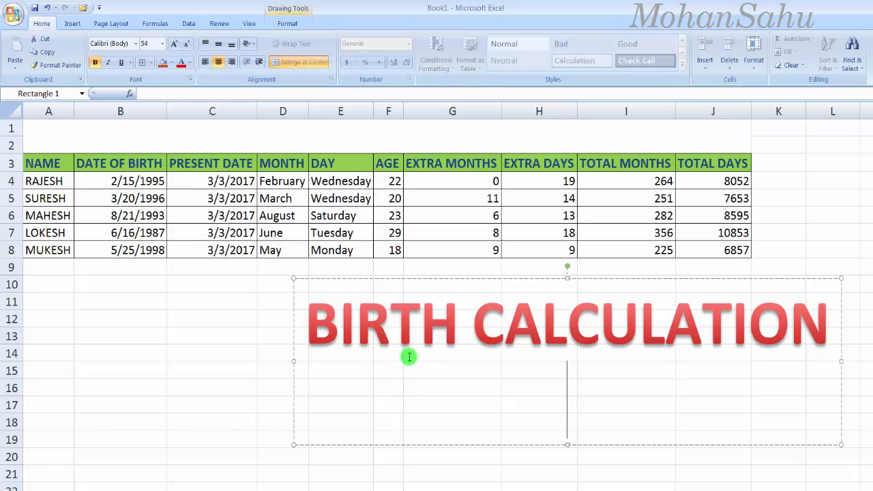
key(BackSpace)
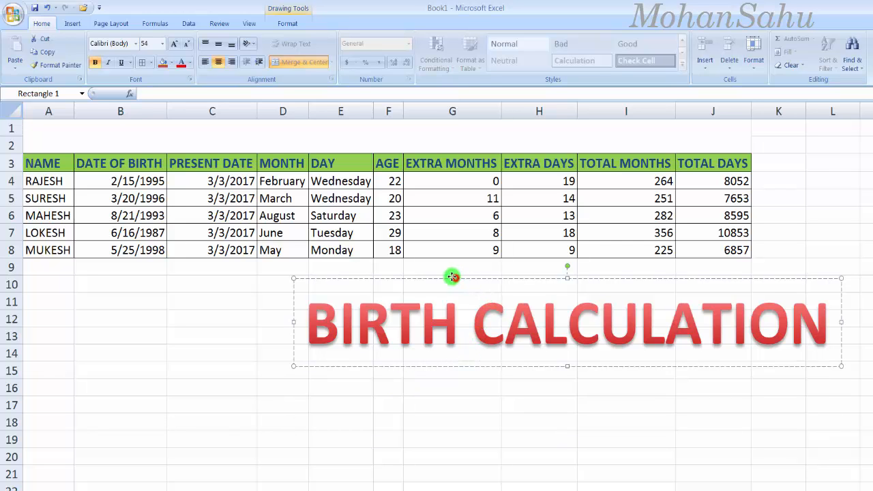
drag(452, 276, 205, 120)
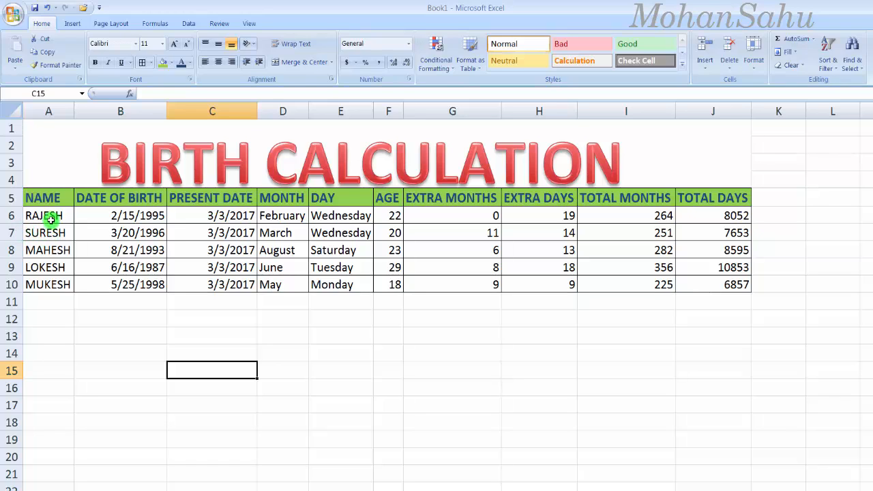
- Fill the NAME cells A6:A10 with light blue and the DATE OF BIRTH cells B6:B10 with light red
drag(43, 216, 52, 281)
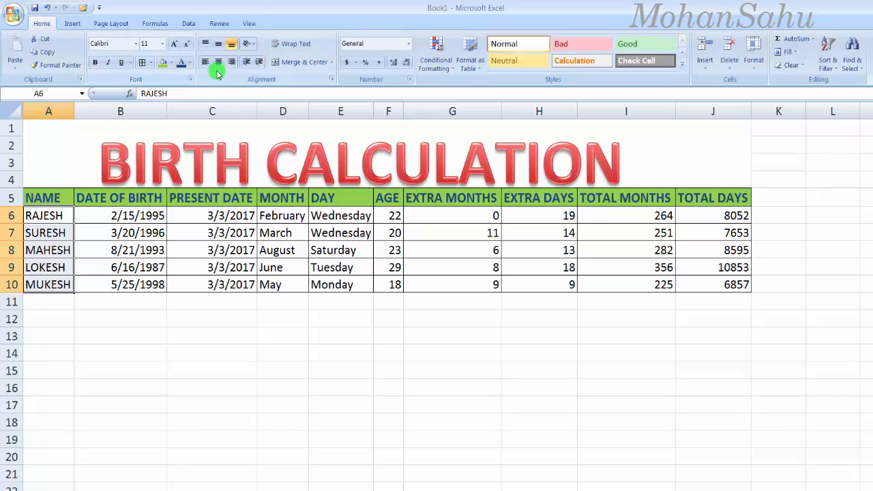
click(171, 62)
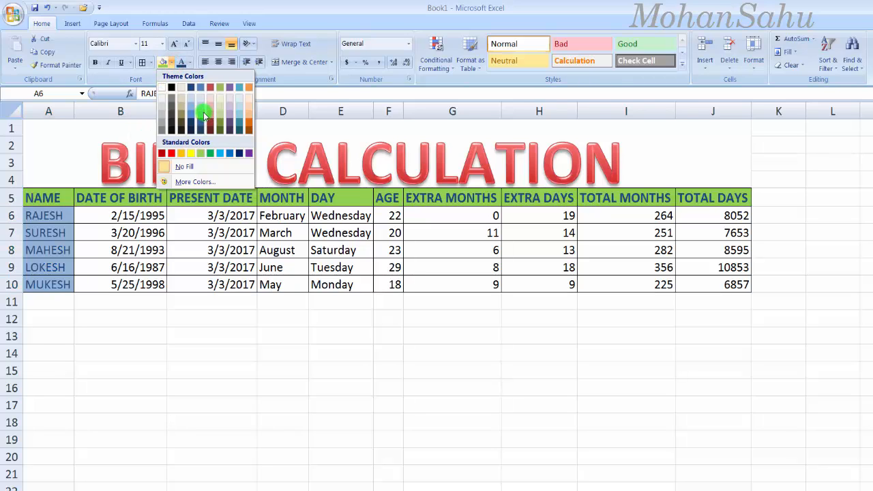
click(204, 116)
click(103, 217)
drag(107, 250, 116, 281)
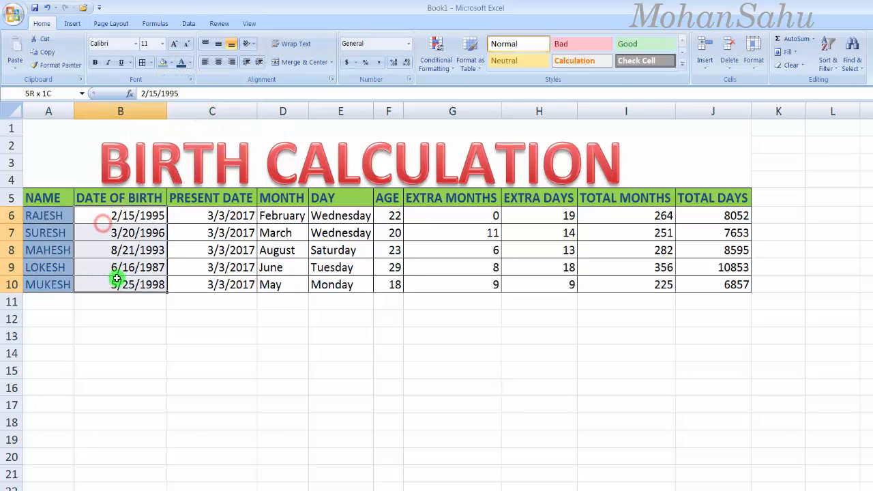
click(172, 64)
click(211, 114)
- Fill the PRESENT DATE cells C6:C10 with dark orange
drag(212, 216, 213, 283)
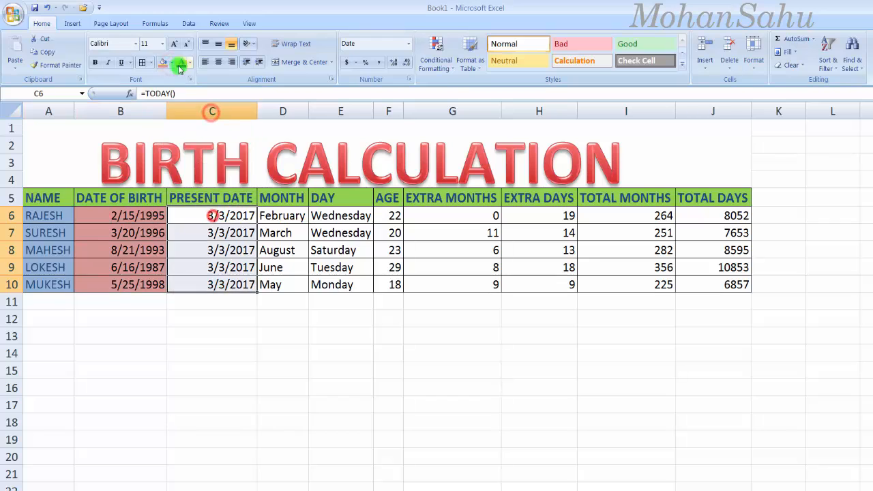
click(172, 64)
click(249, 124)
- Try a purple fill and purple text color on the MONTH cells D6:D10
drag(280, 220, 282, 284)
click(172, 63)
click(254, 167)
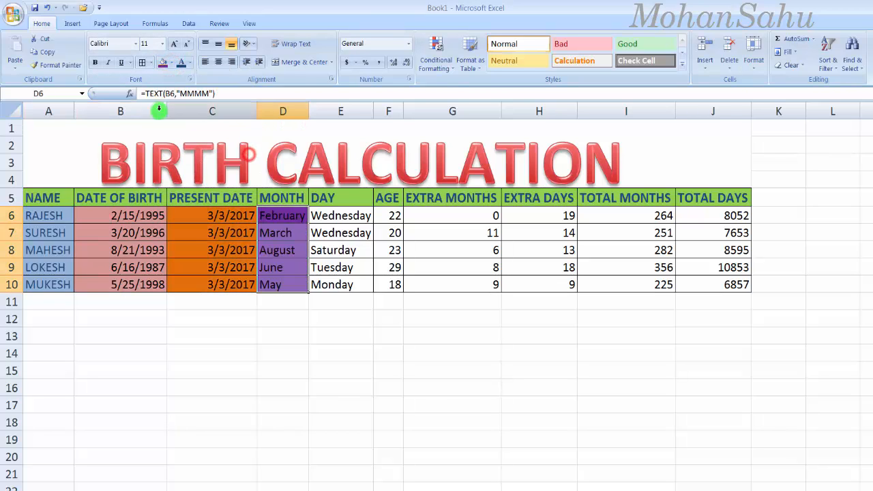
click(172, 64)
click(188, 77)
click(190, 63)
click(267, 167)
- Fill the MONTH cells D6:D10 with dark blue and set their text color to white
click(172, 64)
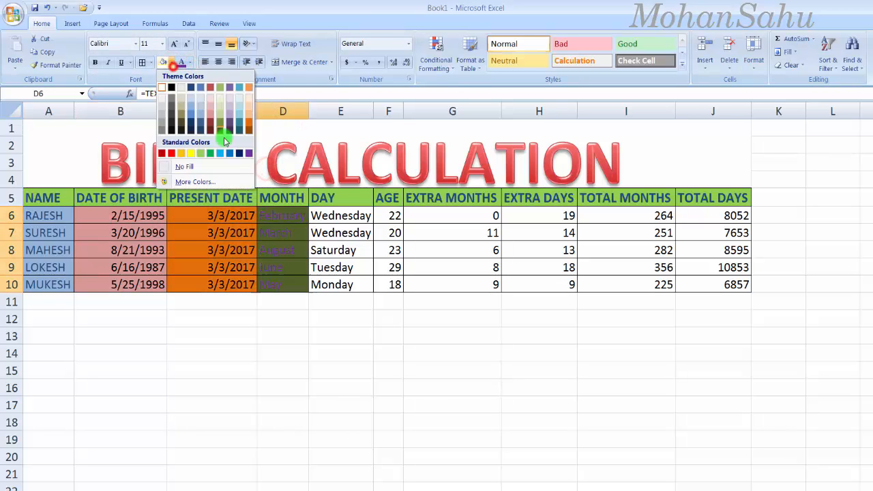
click(218, 133)
click(190, 63)
key(Escape)
click(190, 62)
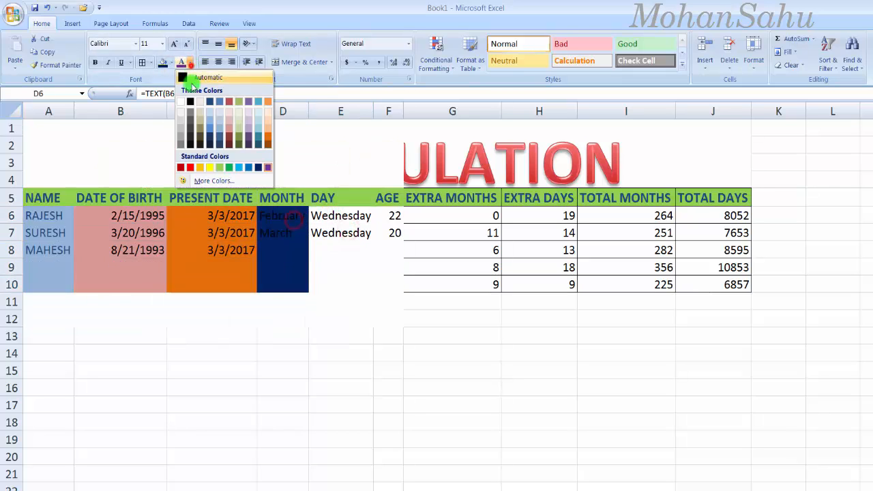
click(181, 102)
- Fill the DAY cells E6:E10 with pale blue and the AGE cells F6:F10 with red
drag(331, 217, 339, 285)
click(172, 63)
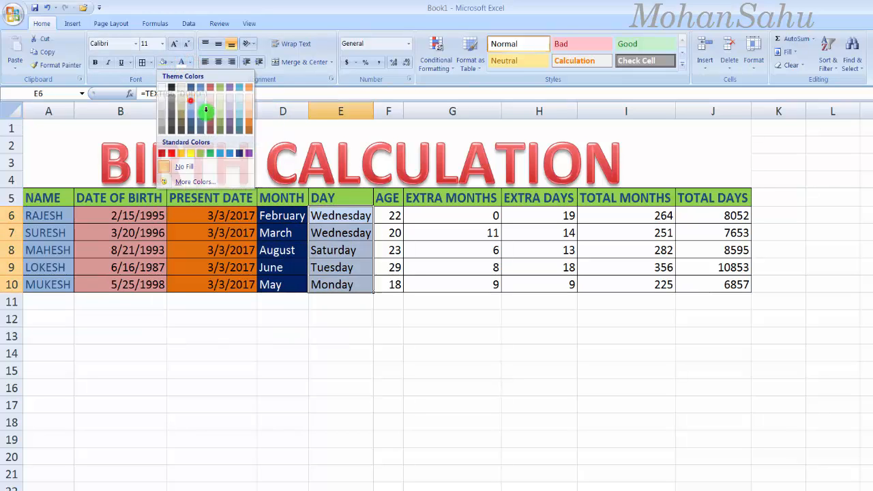
click(201, 102)
drag(388, 215, 387, 285)
click(190, 62)
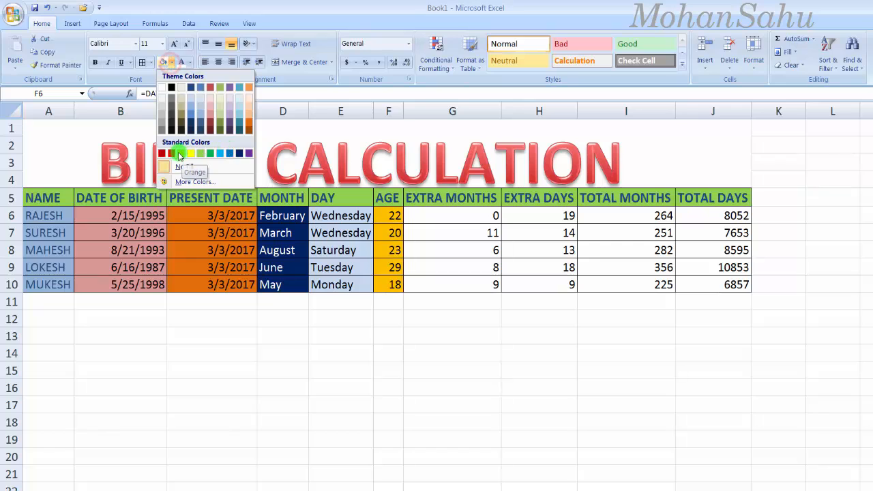
click(190, 167)
- Fill the EXTRA MONTHS cells G6:G10 with yellow
drag(442, 214, 443, 284)
click(171, 63)
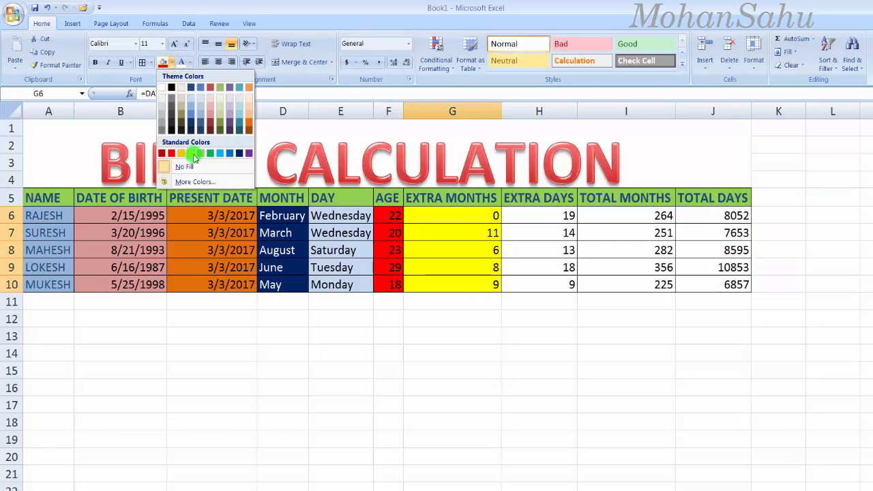
click(220, 150)
- Copy the formatting of E6:G10 onto H6:J10 with Format Painter
drag(523, 214, 539, 284)
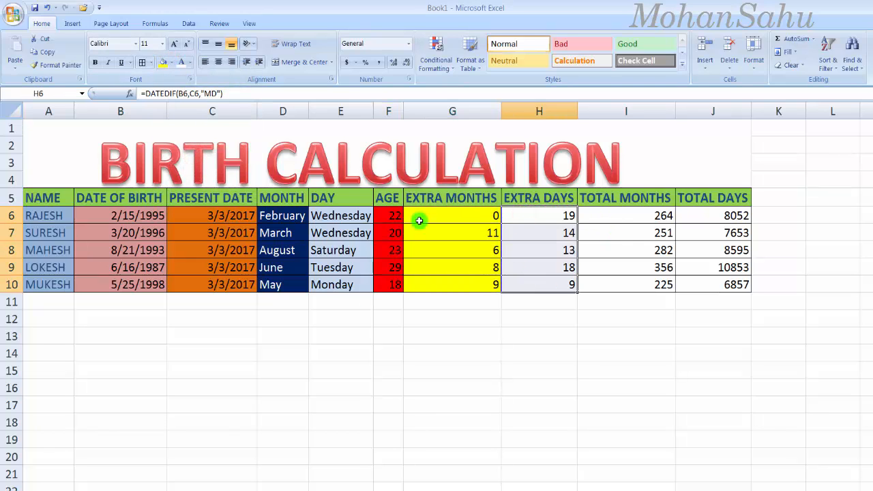
drag(338, 215, 448, 274)
click(58, 64)
drag(512, 213, 729, 287)
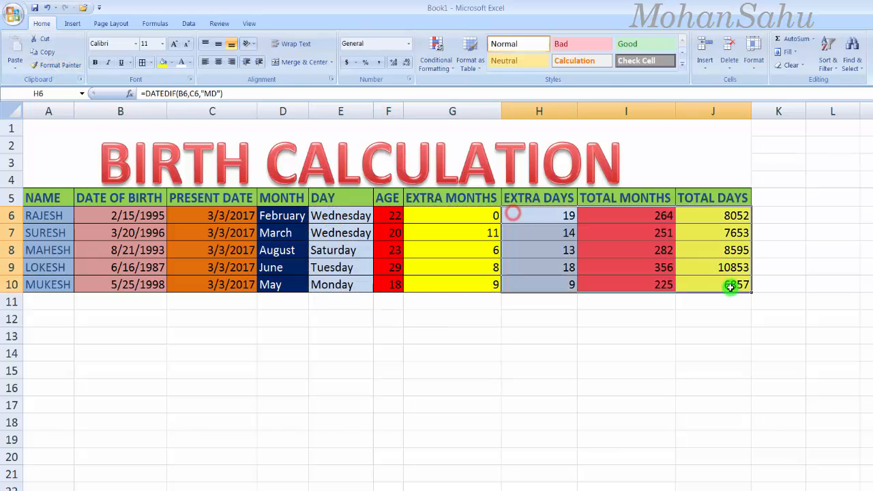